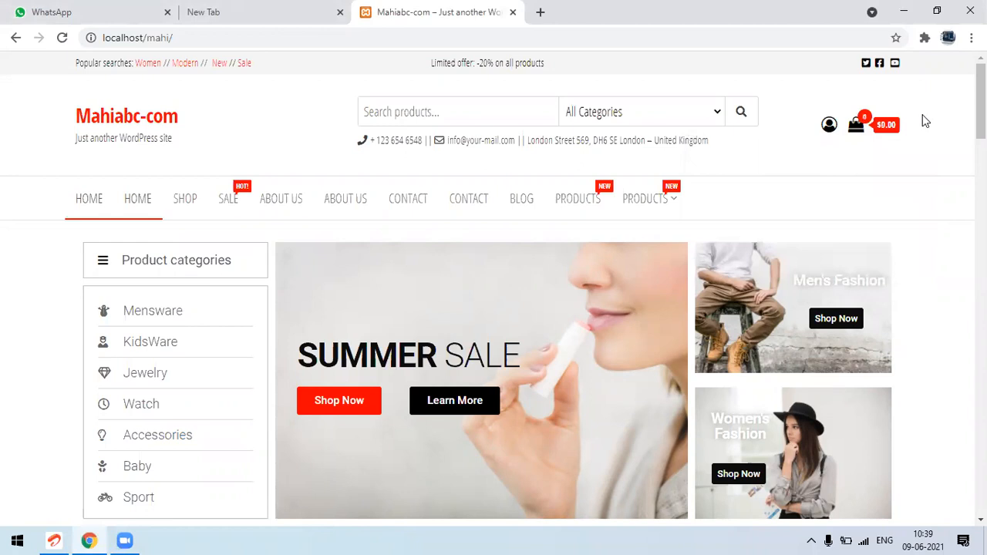
Open the store's My account page and review its login form
{"action": "left_click", "coordinate": [829, 126]}
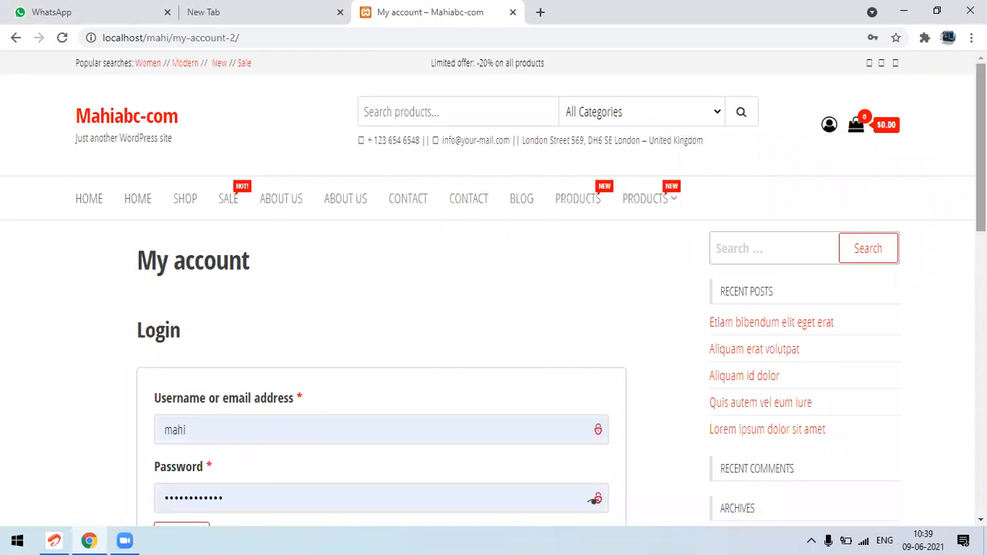
{"action": "scroll", "coordinate": [493, 293], "scroll_direction": "down", "scroll_amount": 3}
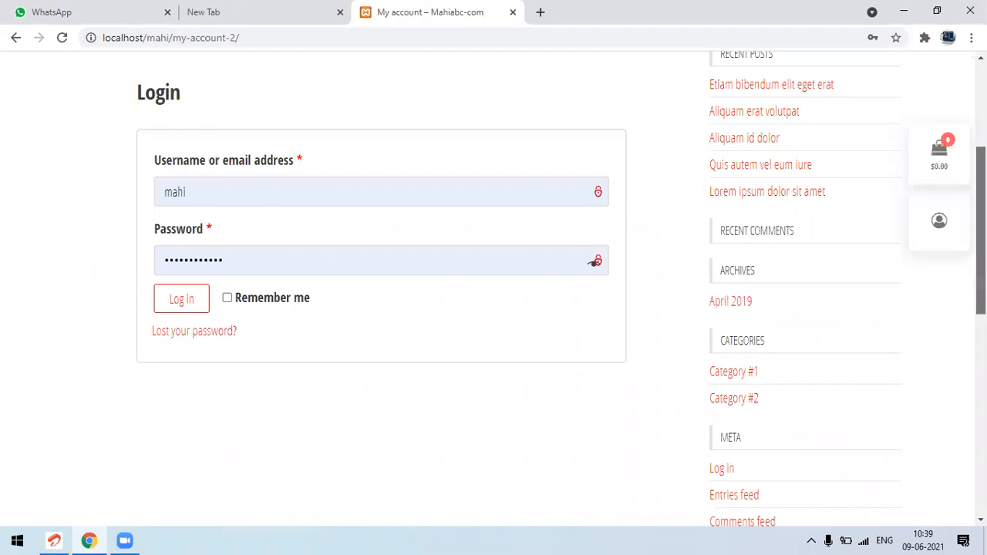
{"action": "scroll", "coordinate": [494, 293], "scroll_direction": "up", "scroll_amount": 2}
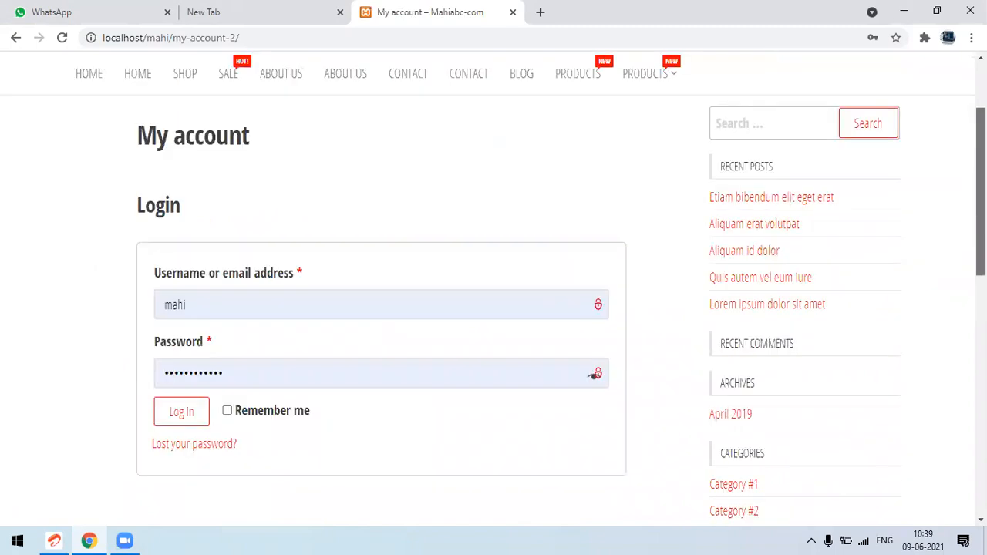
{"action": "scroll", "coordinate": [494, 293], "scroll_direction": "up", "scroll_amount": 2}
{"action": "left_click_drag", "start_coordinate": [981, 158], "coordinate": [981, 156]}
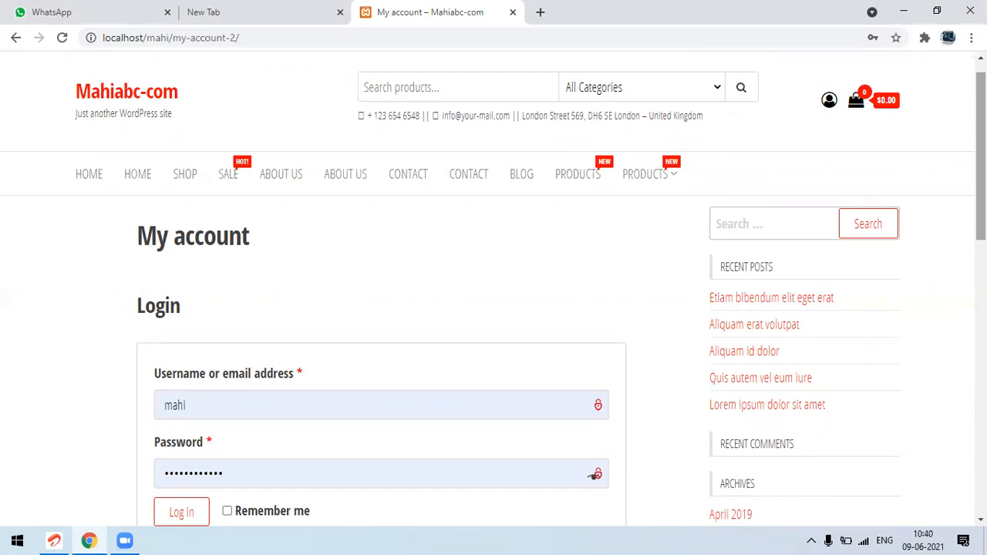
Open a blank Notepad window, reposition and enlarge it over the page, and switch back to Chrome
{"action": "left_click", "coordinate": [16, 538]}
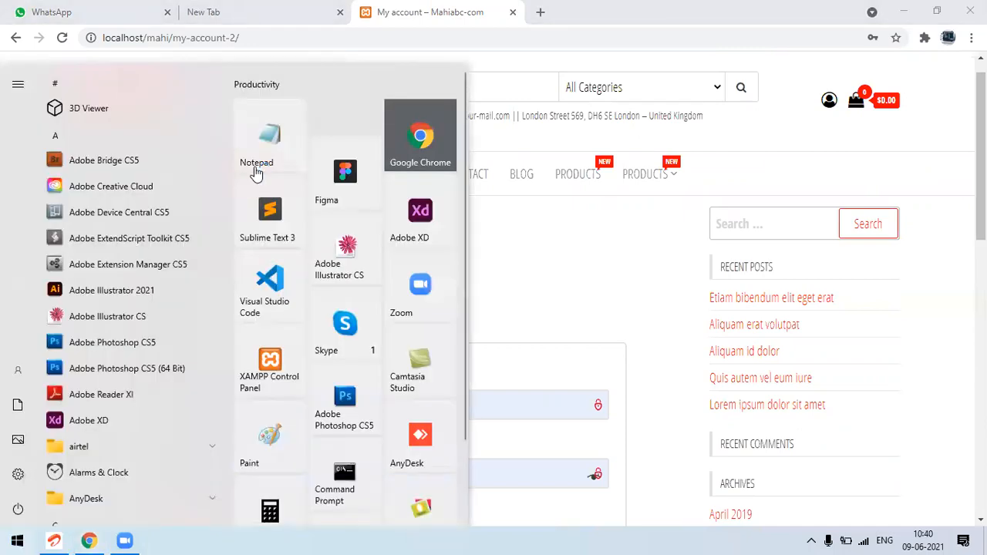
{"action": "left_click", "coordinate": [256, 166]}
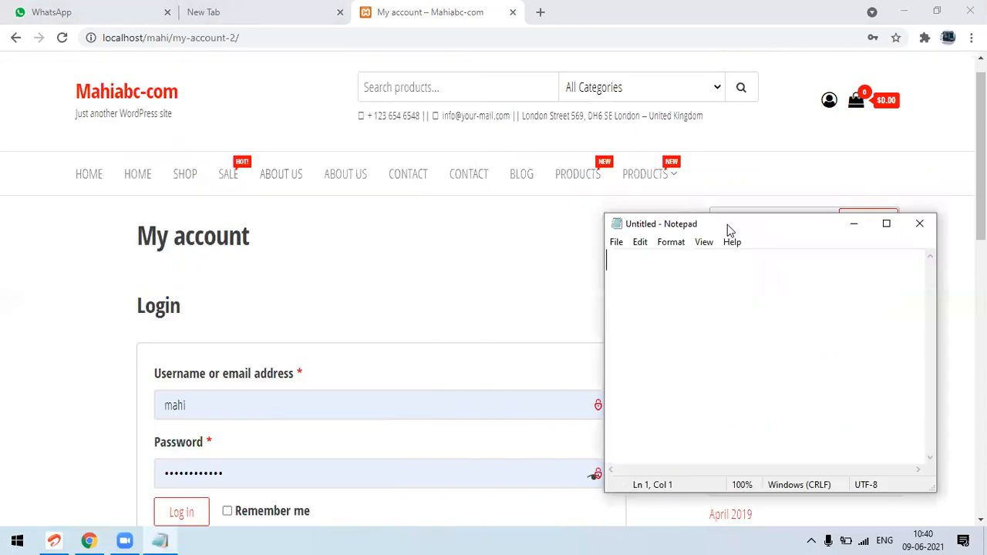
{"action": "left_click_drag", "start_coordinate": [727, 224], "coordinate": [509, 166]}
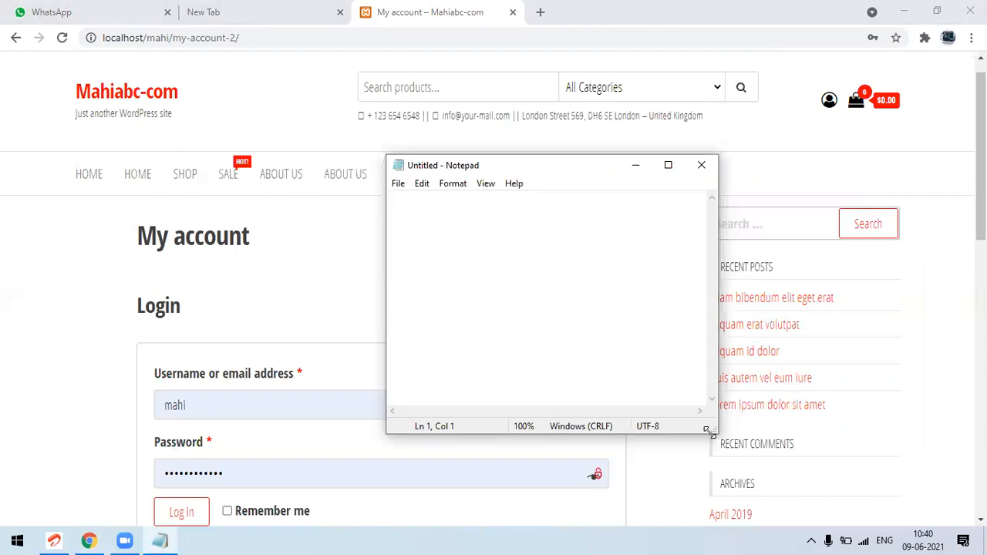
{"action": "left_click_drag", "start_coordinate": [708, 432], "coordinate": [787, 458]}
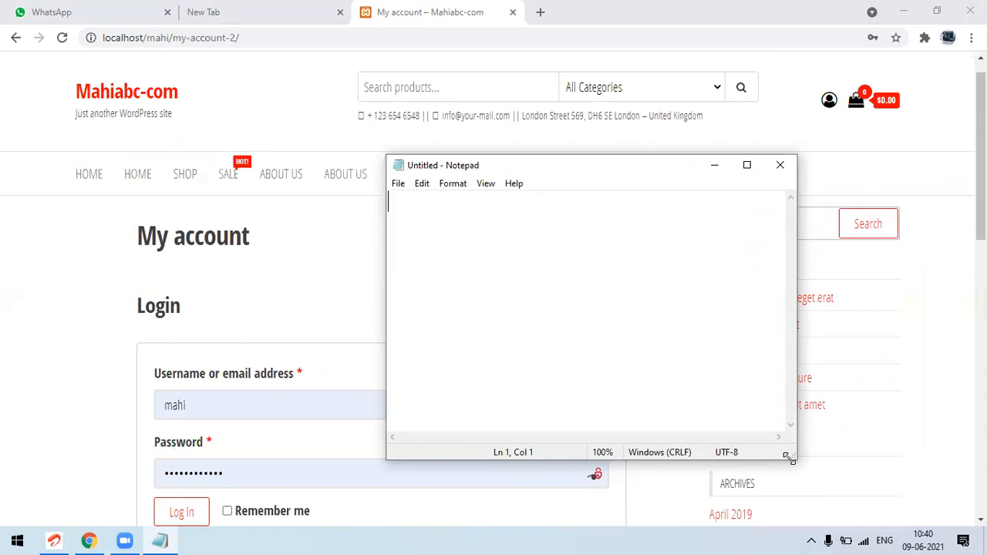
{"action": "left_click", "coordinate": [322, 301]}
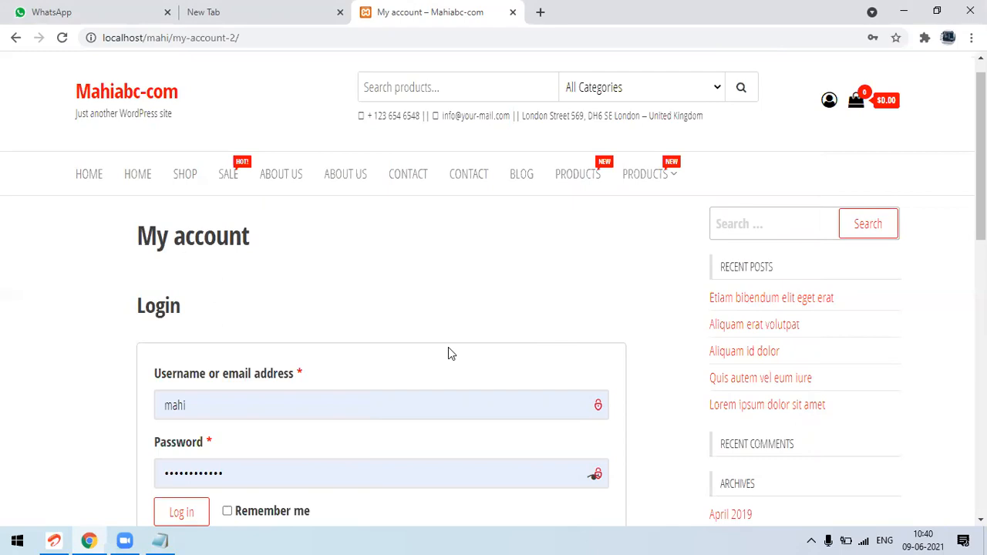
Try to open the admin area by appending wp-admin to the my-account-2 address
{"action": "left_click", "coordinate": [324, 34]}
{"action": "left_click", "coordinate": [325, 34]}
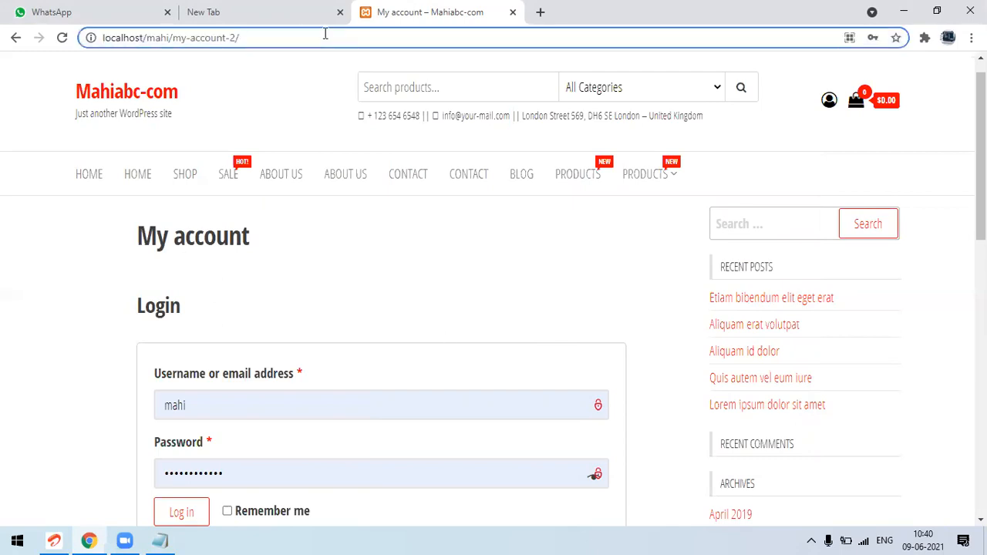
{"action": "type", "text": "wp-admin"}
{"action": "key", "text": "Return"}
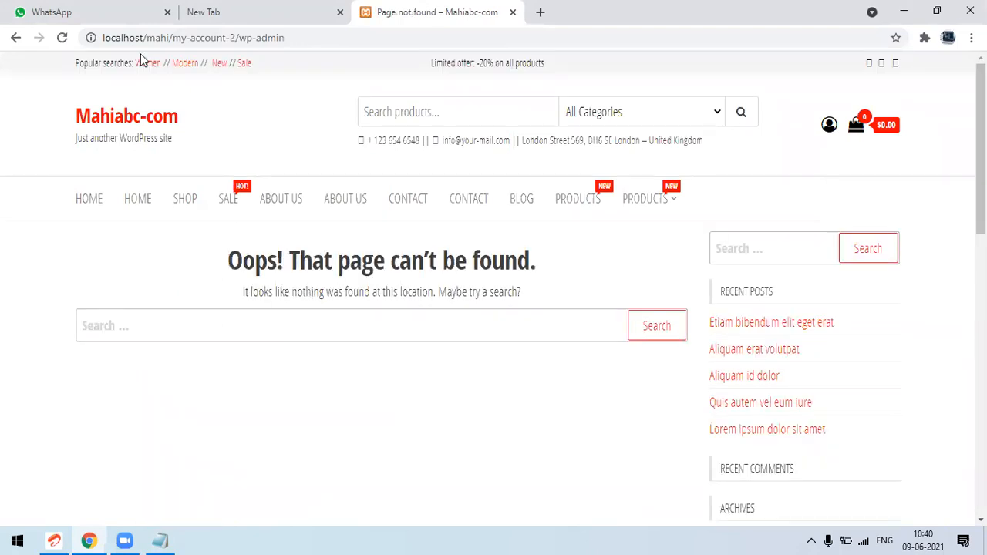
Load localhost/mahi/wp-admin and log in to the WordPress dashboard with the prefilled credentials
{"action": "left_click", "coordinate": [354, 41]}
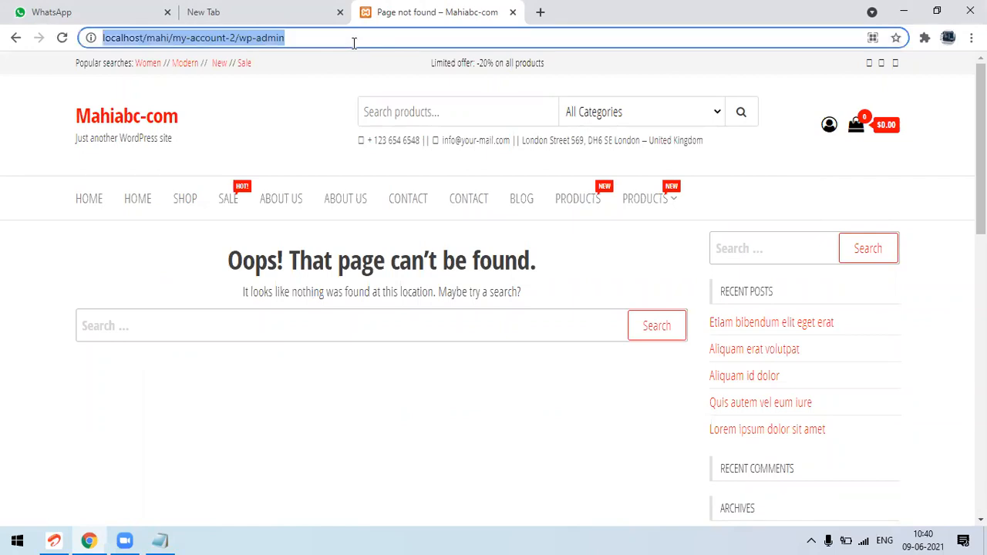
{"action": "left_click", "coordinate": [174, 37]}
{"action": "left_click", "coordinate": [248, 43], "text": "shift"}
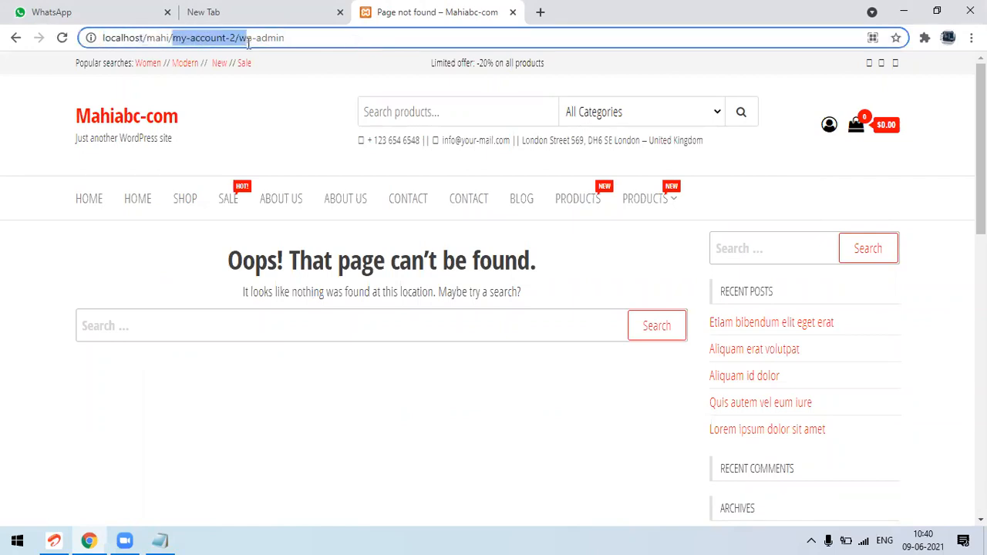
{"action": "left_click", "coordinate": [405, 40], "text": "shift"}
{"action": "type", "text": "wp"}
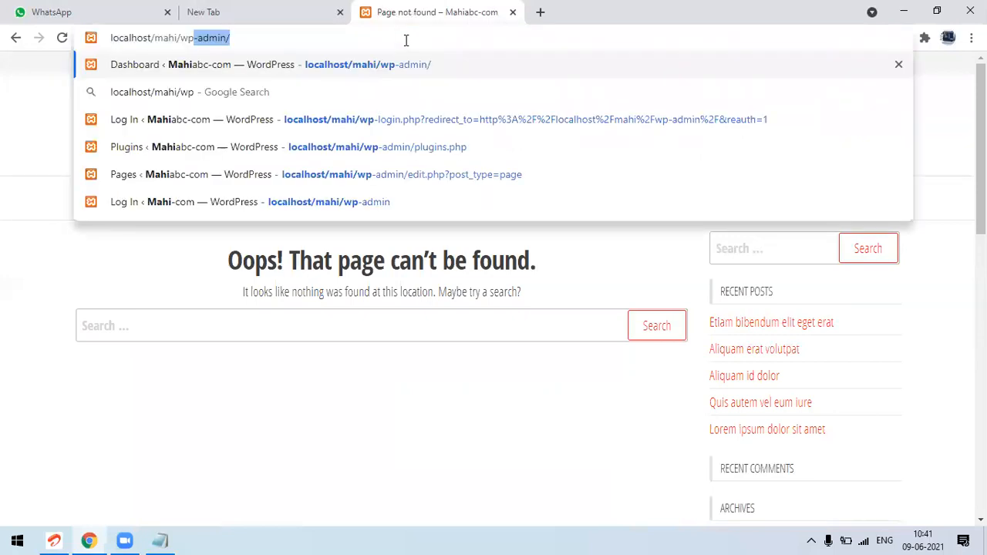
{"action": "type", "text": "-admin"}
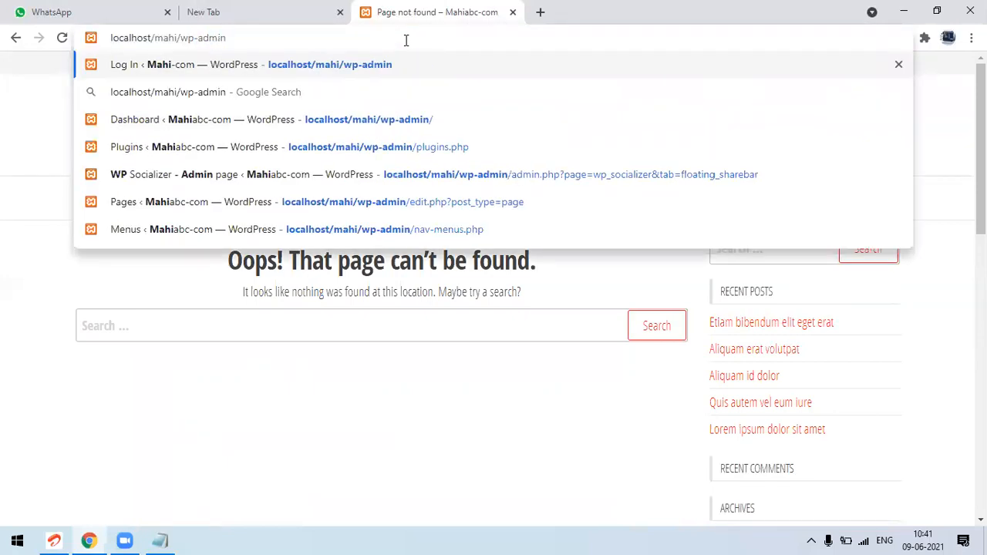
{"action": "key", "text": "Return"}
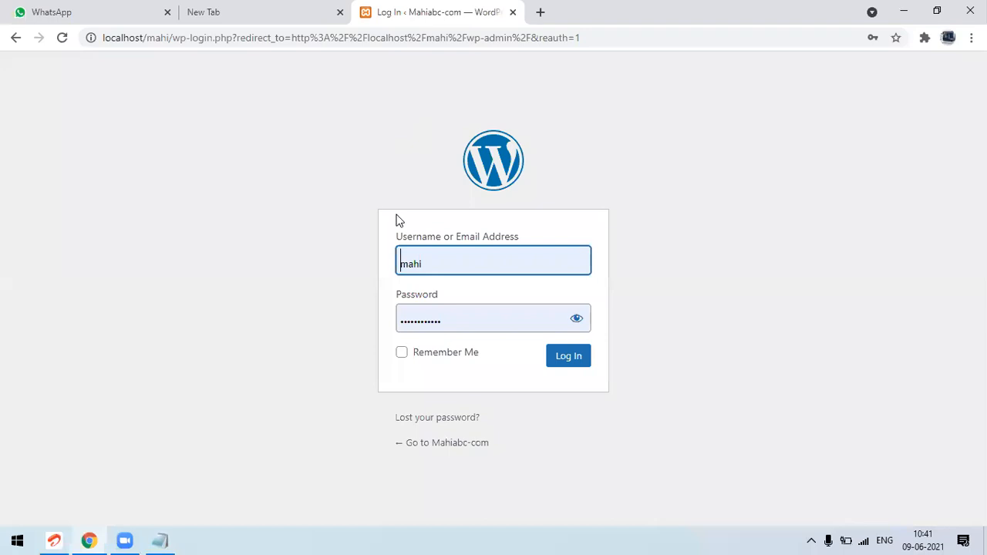
{"action": "left_click", "coordinate": [569, 357]}
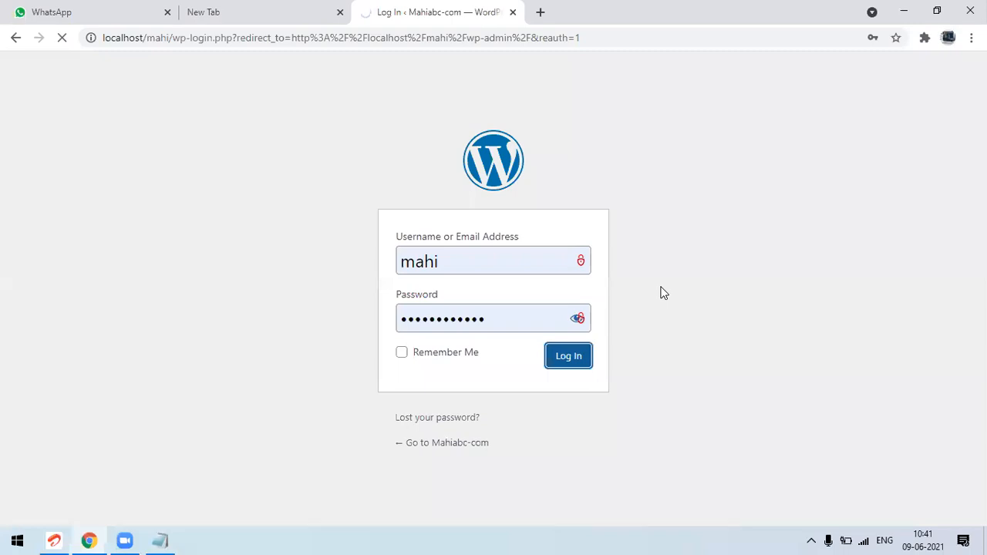
{"action": "left_click", "coordinate": [281, 9]}
{"action": "left_click", "coordinate": [418, 9]}
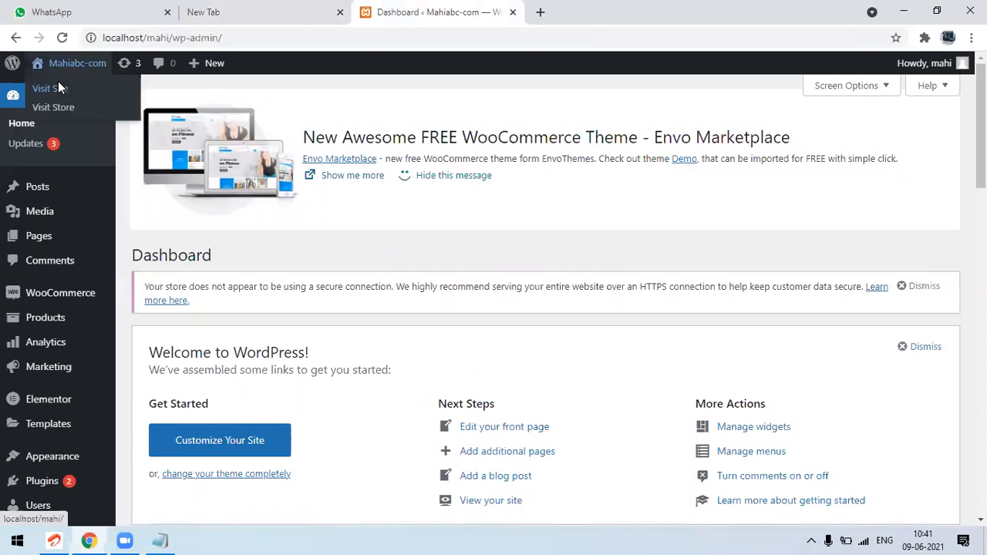
Open the live site from the dashboard in a new tab and return to the dashboard
{"action": "right_click", "coordinate": [58, 84]}
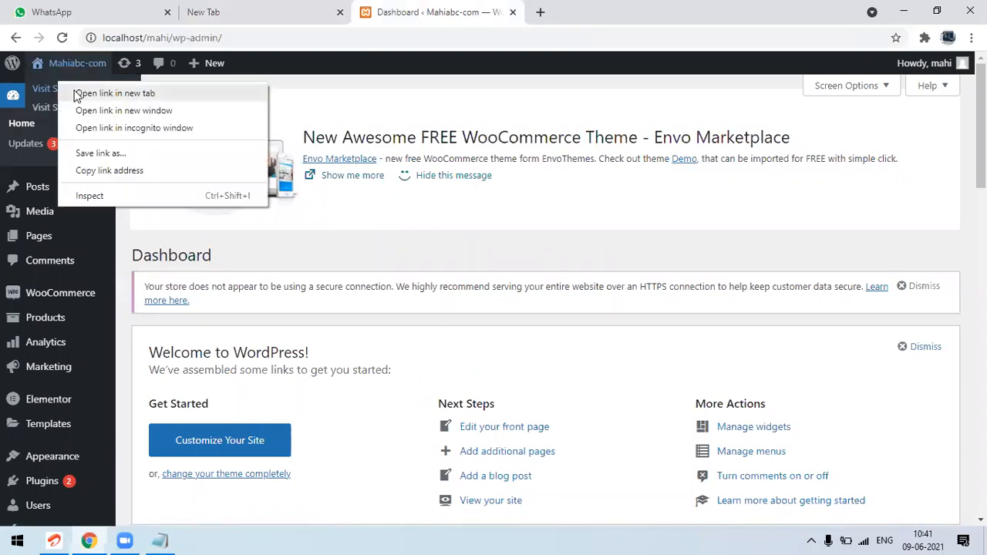
{"action": "left_click", "coordinate": [77, 93]}
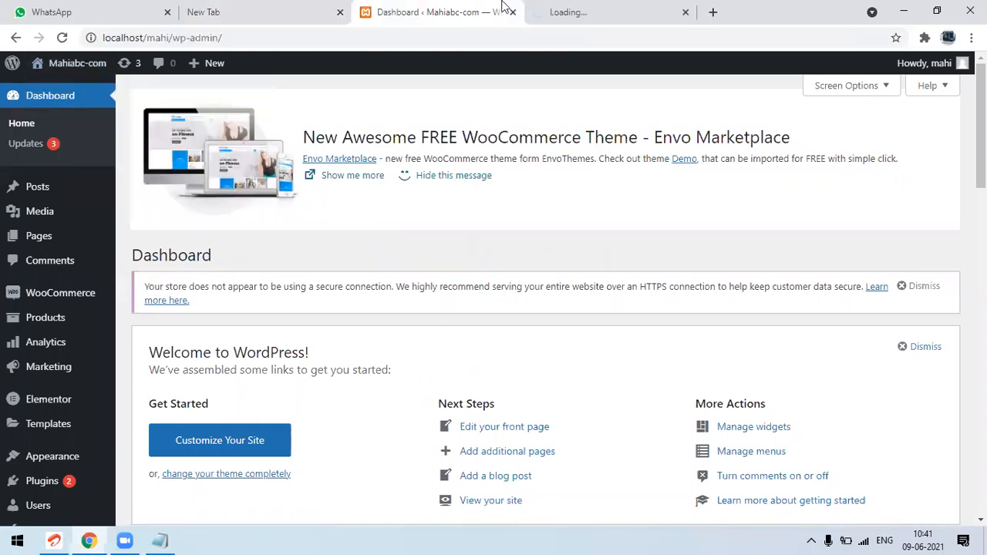
{"action": "left_click", "coordinate": [575, 6]}
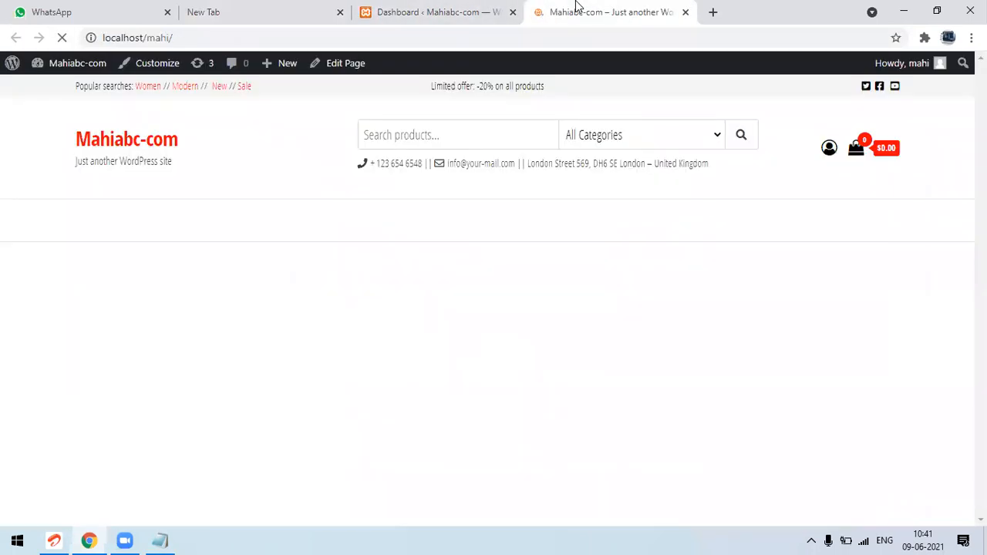
{"action": "left_click", "coordinate": [463, 10]}
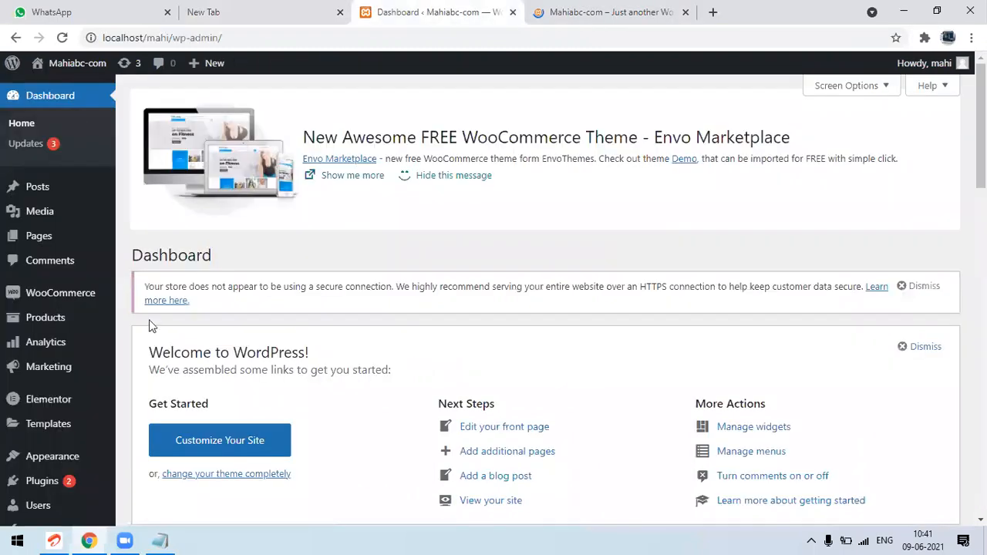
Open the WooCommerce general settings
{"action": "mouse_move", "coordinate": [91, 301]}
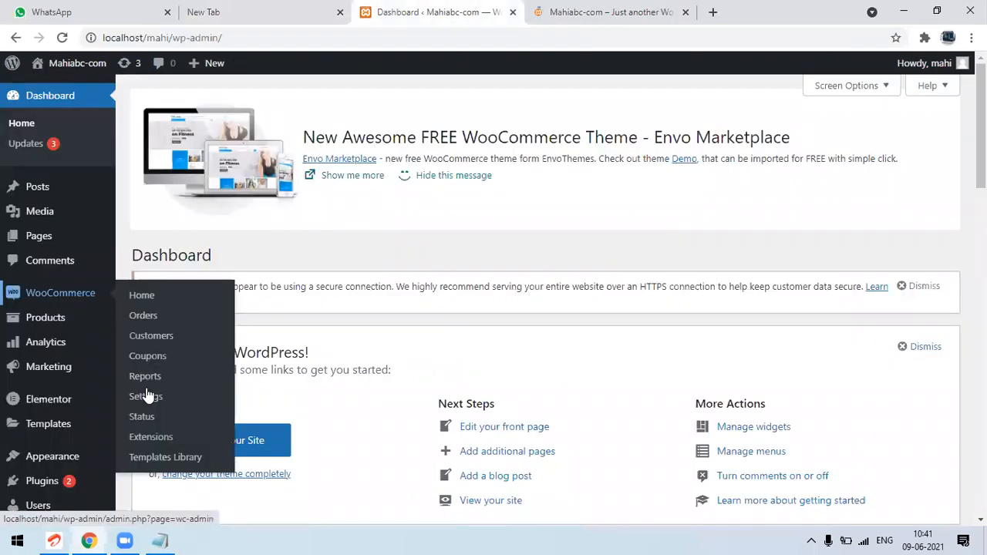
{"action": "left_click", "coordinate": [146, 398]}
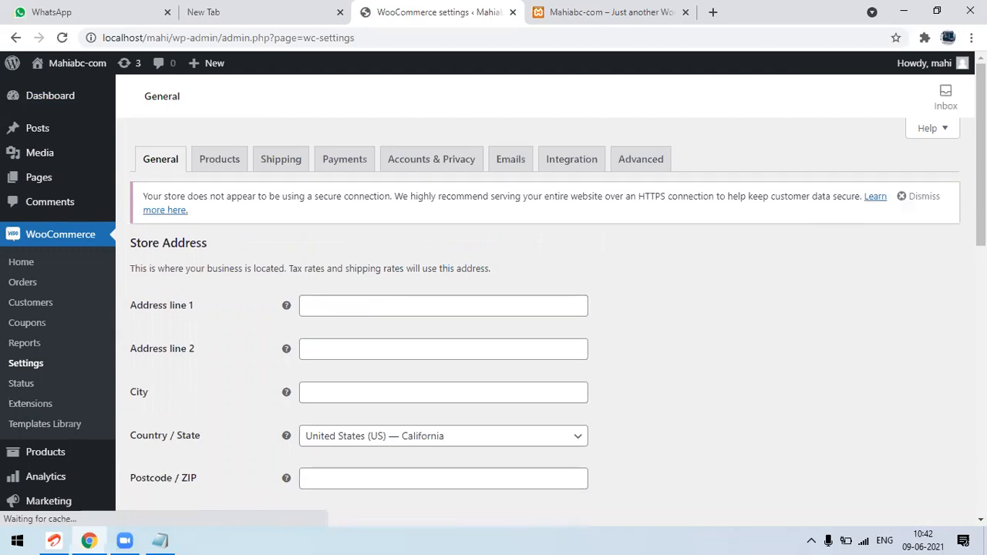
{"action": "scroll", "coordinate": [540, 308], "scroll_direction": "down", "scroll_amount": 2}
{"action": "left_click_drag", "start_coordinate": [981, 188], "coordinate": [632, 7]}
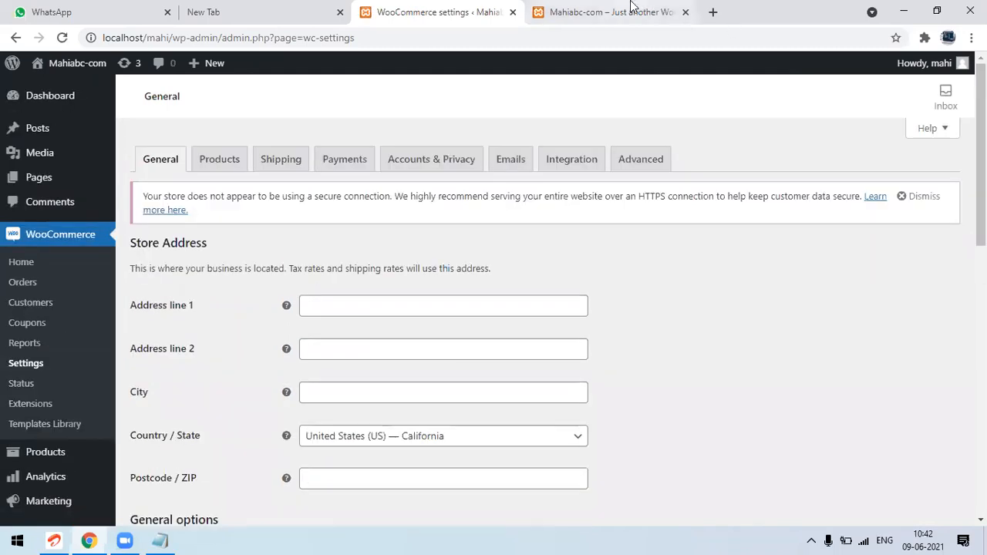
Examine the product prices on the storefront's home page and return to the WooCommerce settings
{"action": "left_click", "coordinate": [609, 11]}
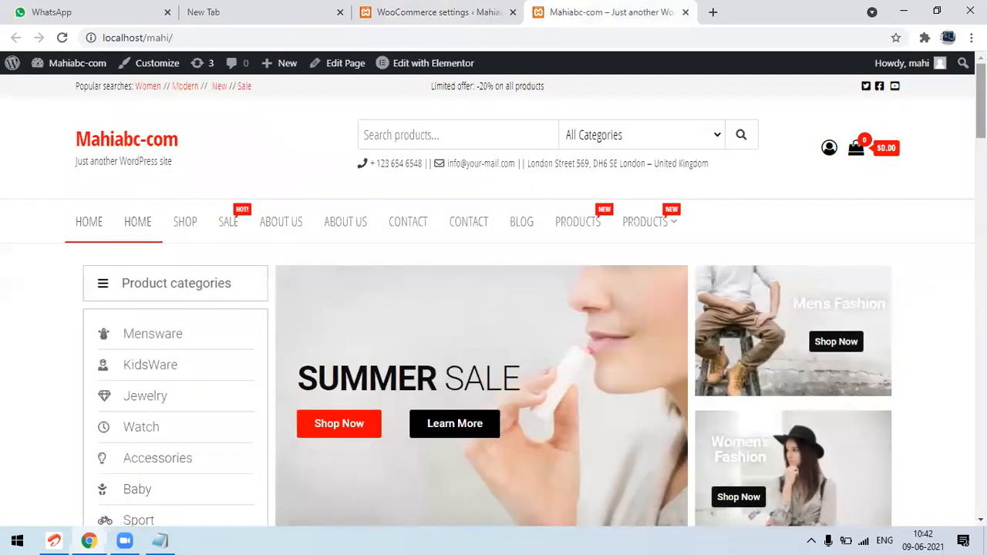
{"action": "scroll", "coordinate": [494, 309], "scroll_direction": "down", "scroll_amount": 5}
{"action": "scroll", "coordinate": [494, 308], "scroll_direction": "down", "scroll_amount": 3}
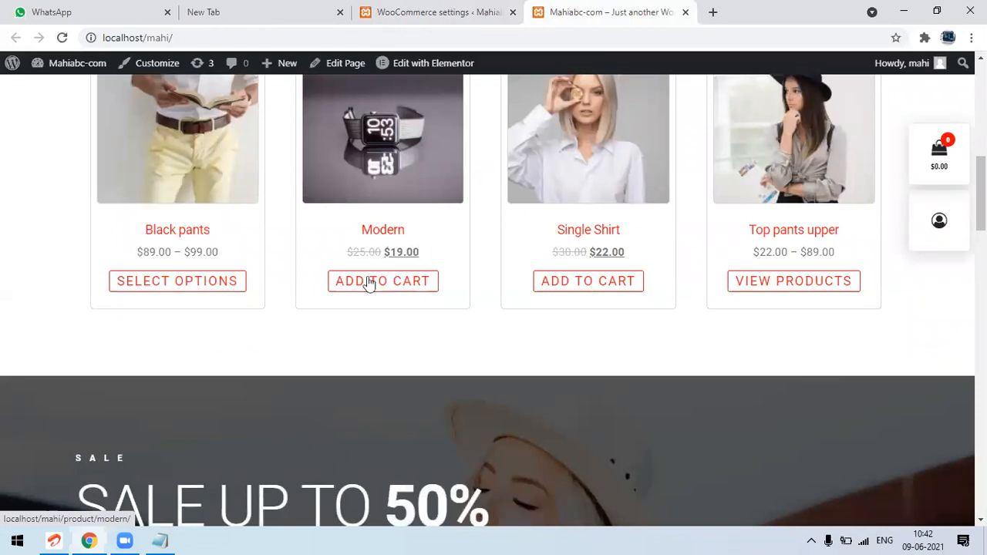
{"action": "left_click", "coordinate": [413, 8]}
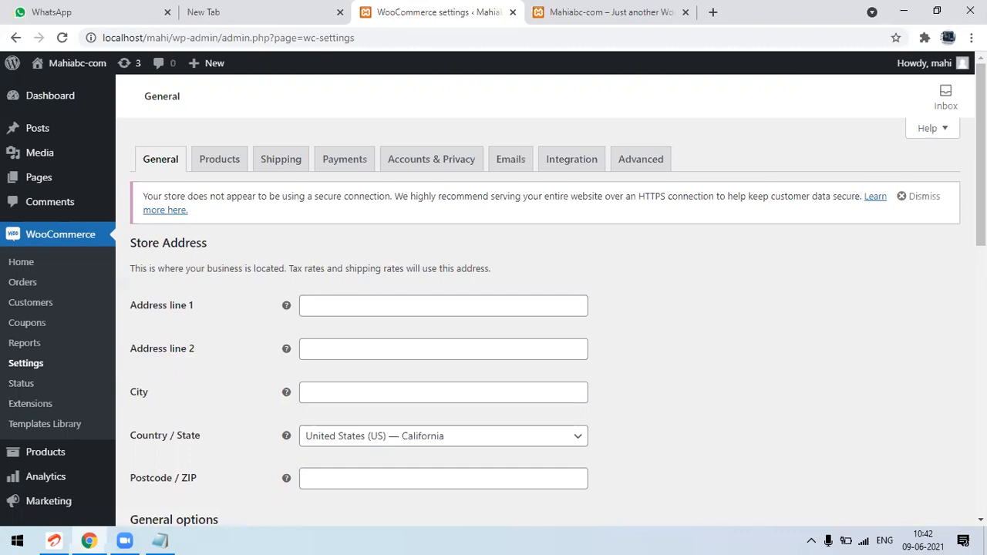
Set the store's country / state to India — Telangana in the store address
{"action": "scroll", "coordinate": [390, 289], "scroll_direction": "down", "scroll_amount": 2}
{"action": "left_click", "coordinate": [380, 279]}
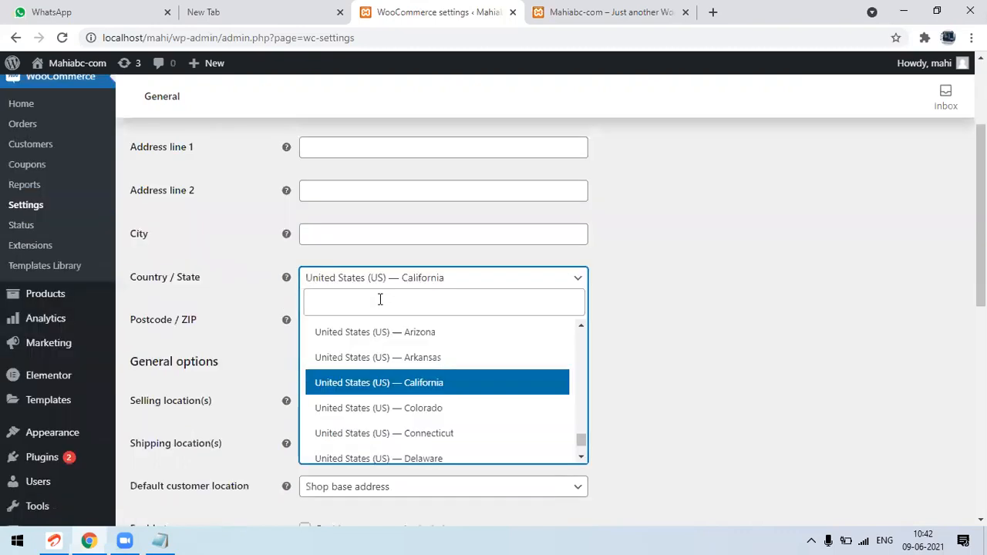
{"action": "type", "text": "in"}
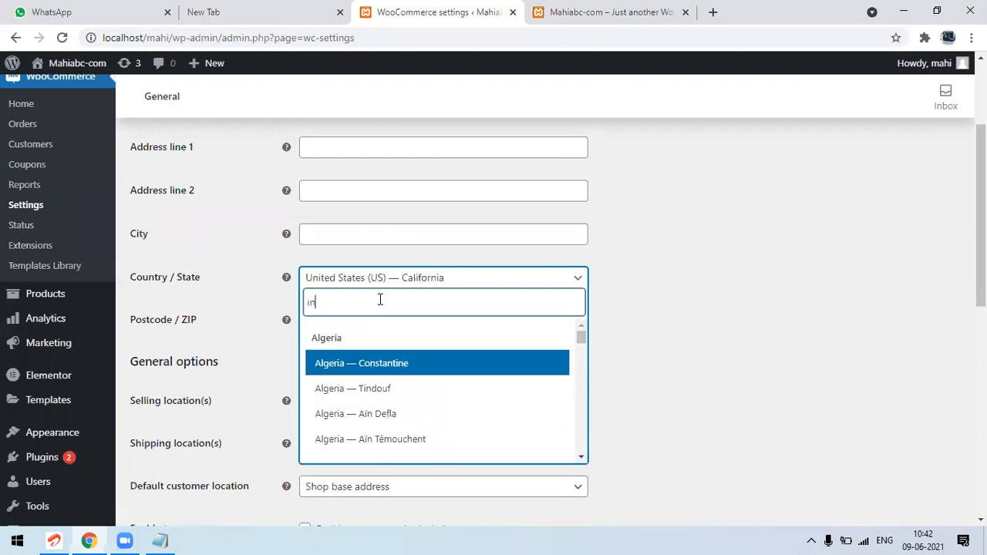
{"action": "type", "text": "dia"}
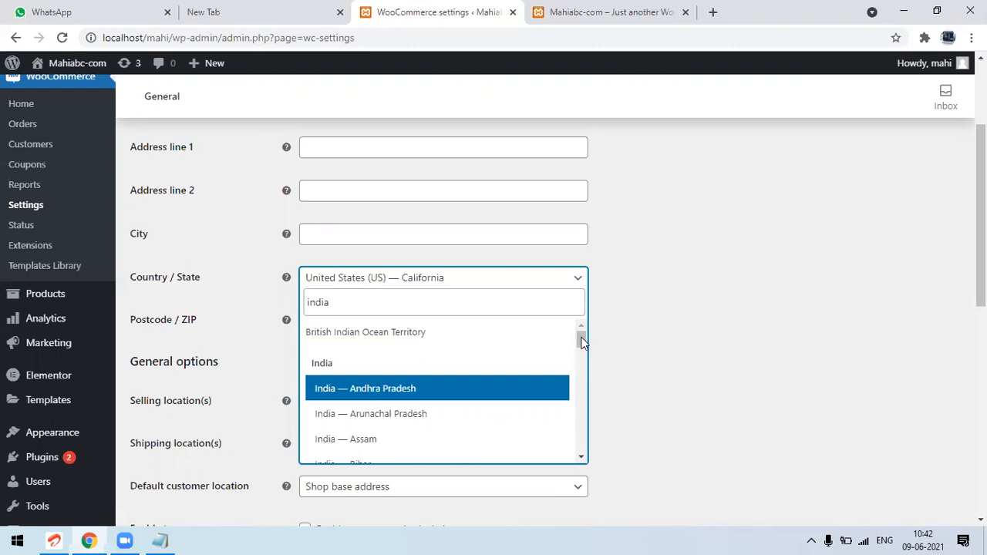
{"action": "key", "text": "Up"}
{"action": "scroll", "coordinate": [582, 347], "scroll_direction": "down", "scroll_amount": 1}
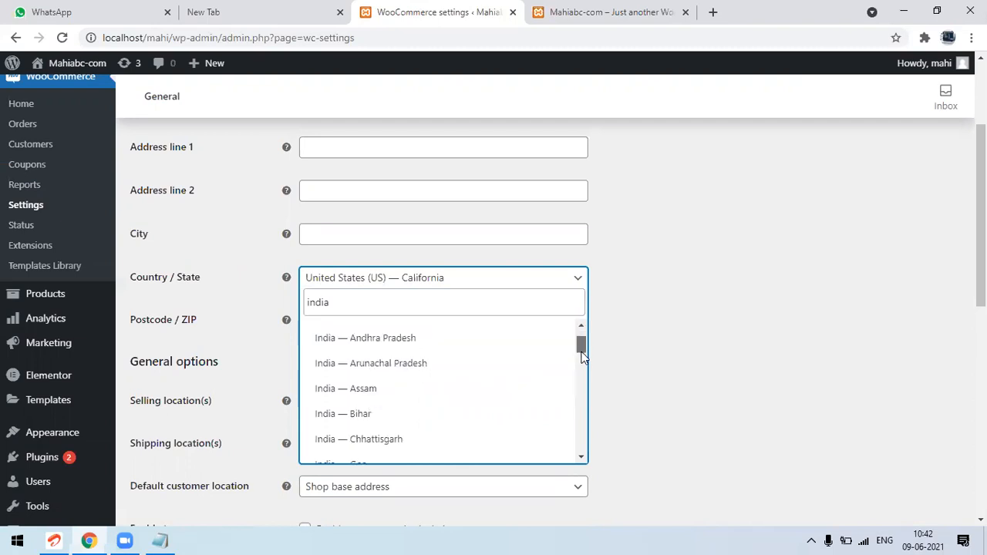
{"action": "scroll", "coordinate": [582, 356], "scroll_direction": "down", "scroll_amount": 2}
{"action": "scroll", "coordinate": [583, 376], "scroll_direction": "down", "scroll_amount": 2}
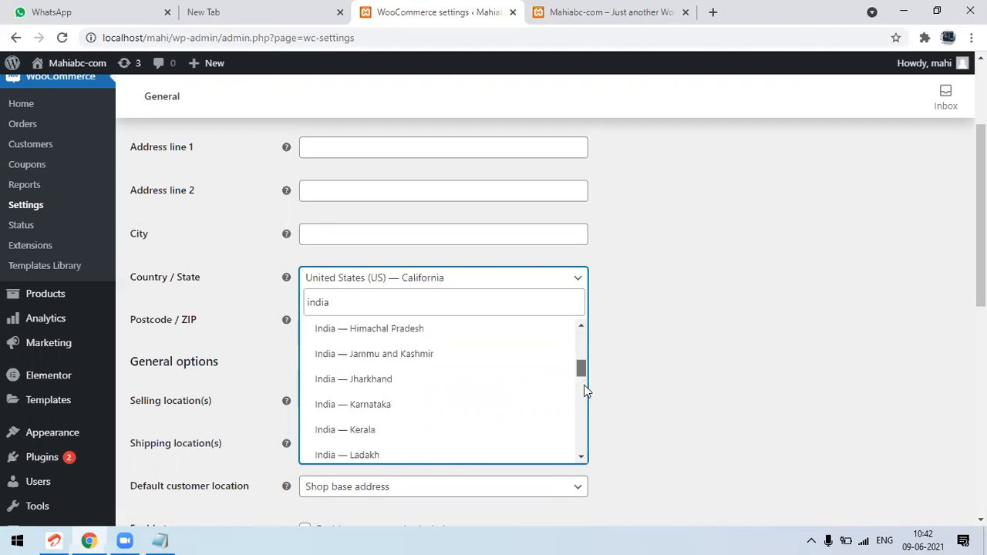
{"action": "scroll", "coordinate": [586, 393], "scroll_direction": "down", "scroll_amount": 3}
{"action": "scroll", "coordinate": [589, 408], "scroll_direction": "down", "scroll_amount": 3}
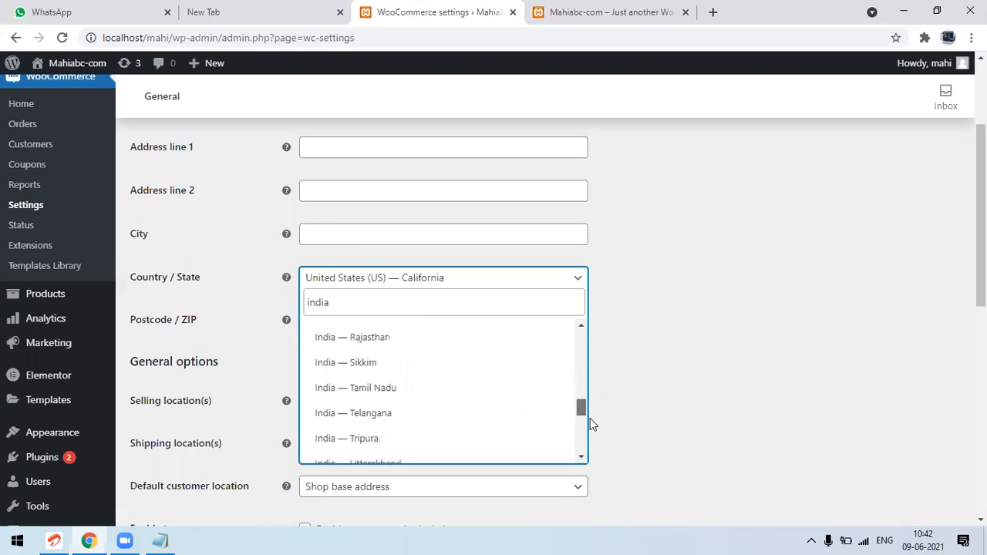
{"action": "scroll", "coordinate": [591, 420], "scroll_direction": "down", "scroll_amount": 1}
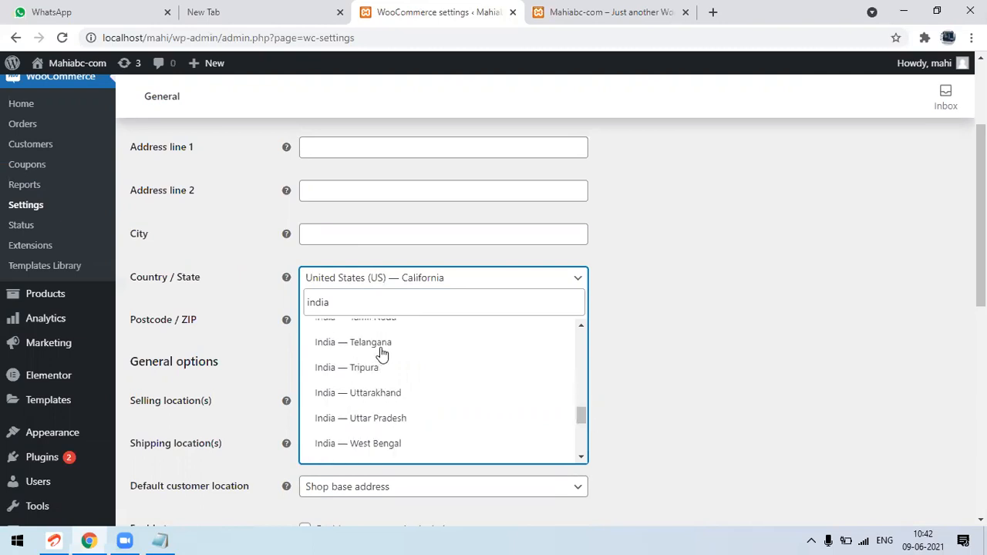
{"action": "key", "text": "Return"}
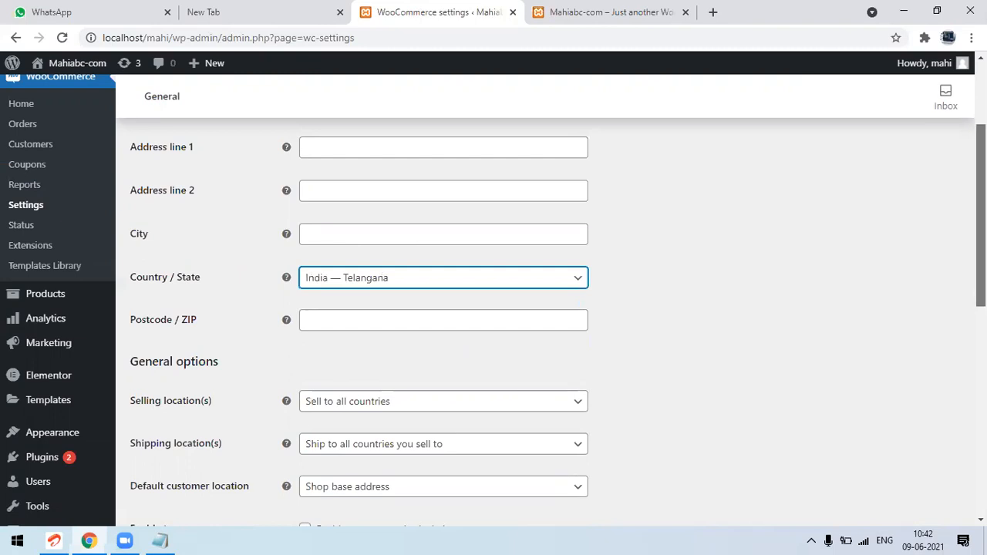
Set the store currency to Indian rupee (₹) in the currency options and save the settings
{"action": "scroll", "coordinate": [981, 231], "scroll_direction": "down", "scroll_amount": 2}
{"action": "scroll", "coordinate": [540, 309], "scroll_direction": "up", "scroll_amount": 1}
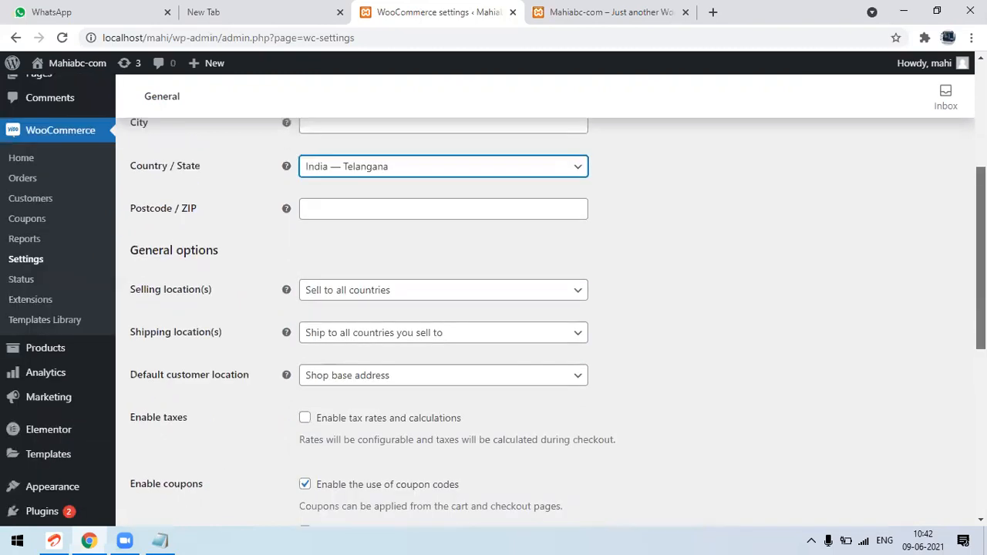
{"action": "scroll", "coordinate": [540, 308], "scroll_direction": "down", "scroll_amount": 2}
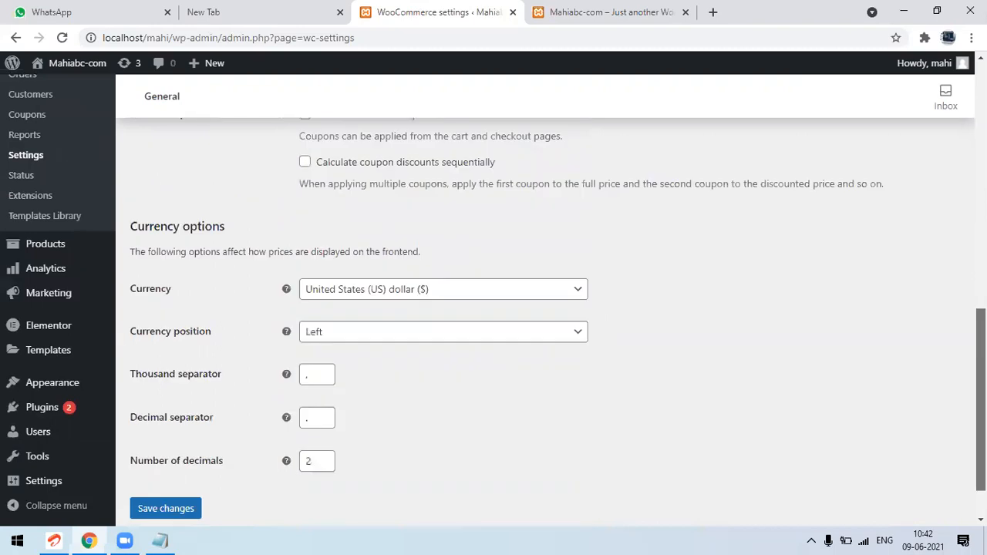
{"action": "scroll", "coordinate": [555, 321], "scroll_direction": "down", "scroll_amount": 1}
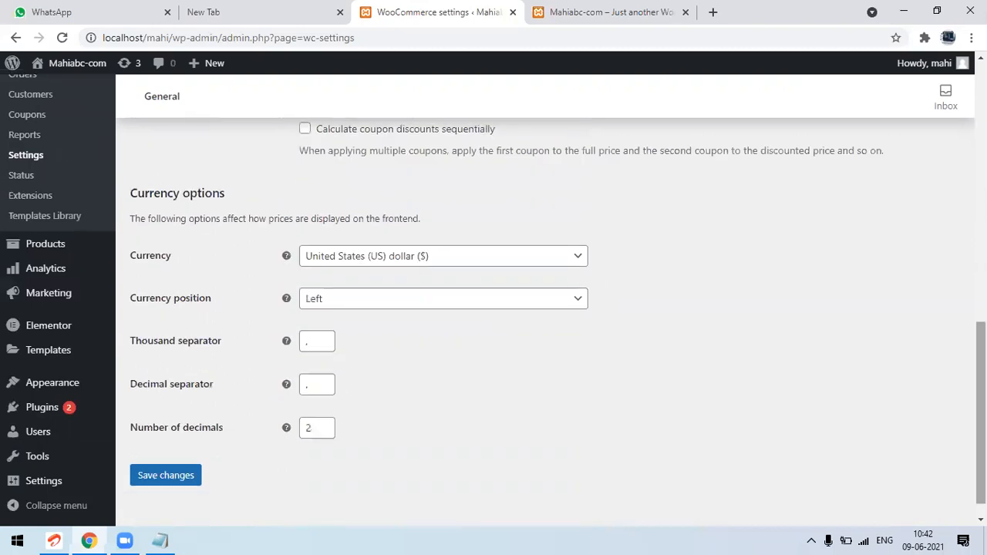
{"action": "left_click", "coordinate": [490, 262]}
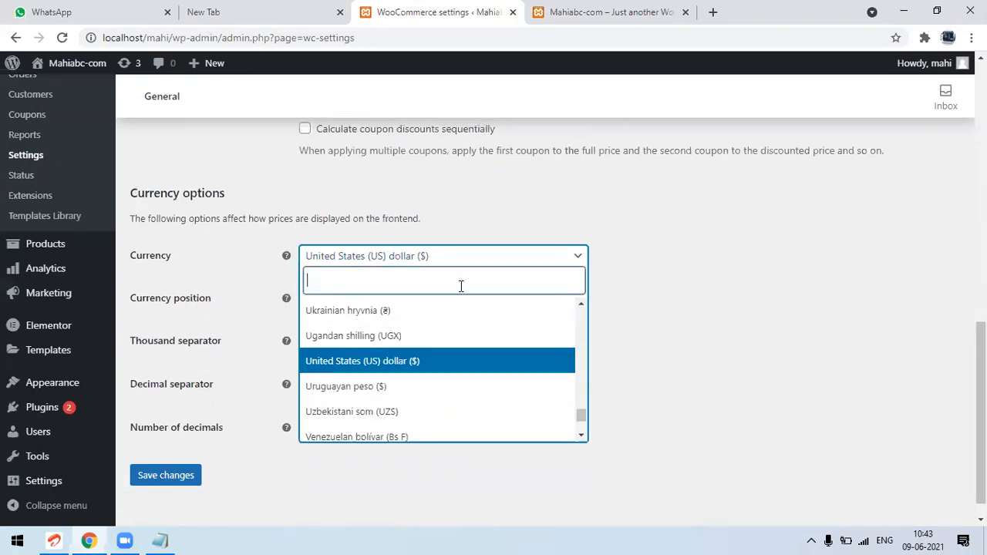
{"action": "type", "text": "in"}
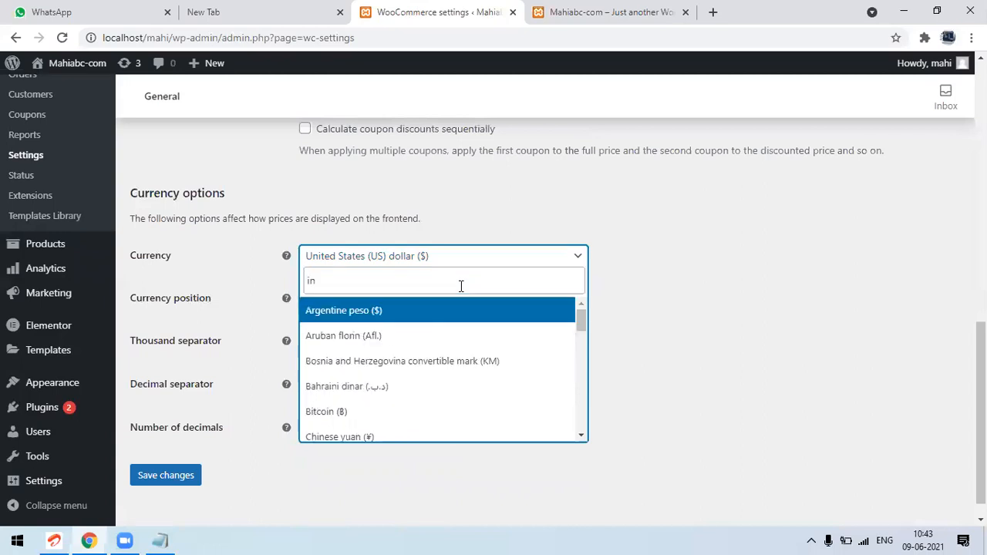
{"action": "type", "text": "r"}
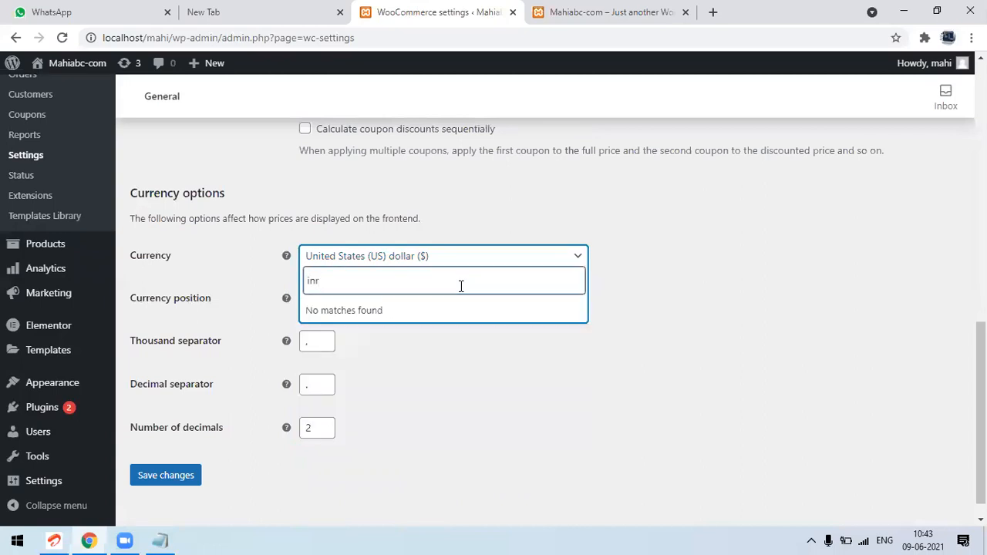
{"action": "key", "text": "BackSpace"}
{"action": "type", "text": "di"}
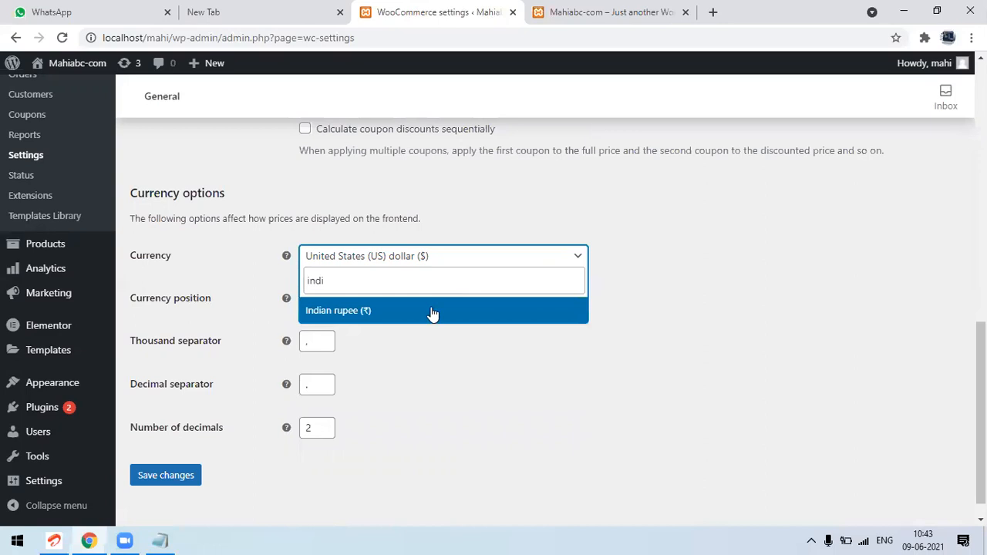
{"action": "left_click", "coordinate": [431, 312]}
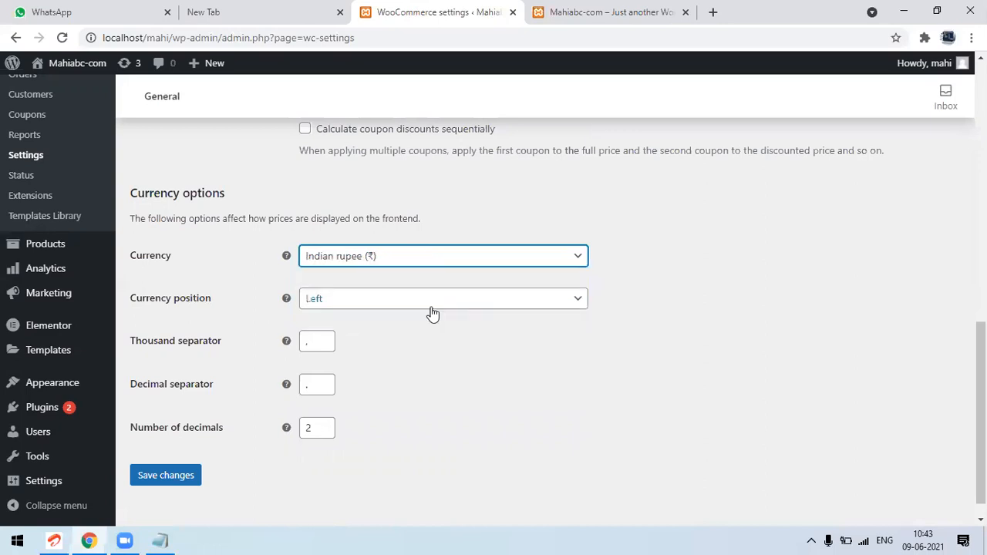
{"action": "left_click", "coordinate": [174, 483]}
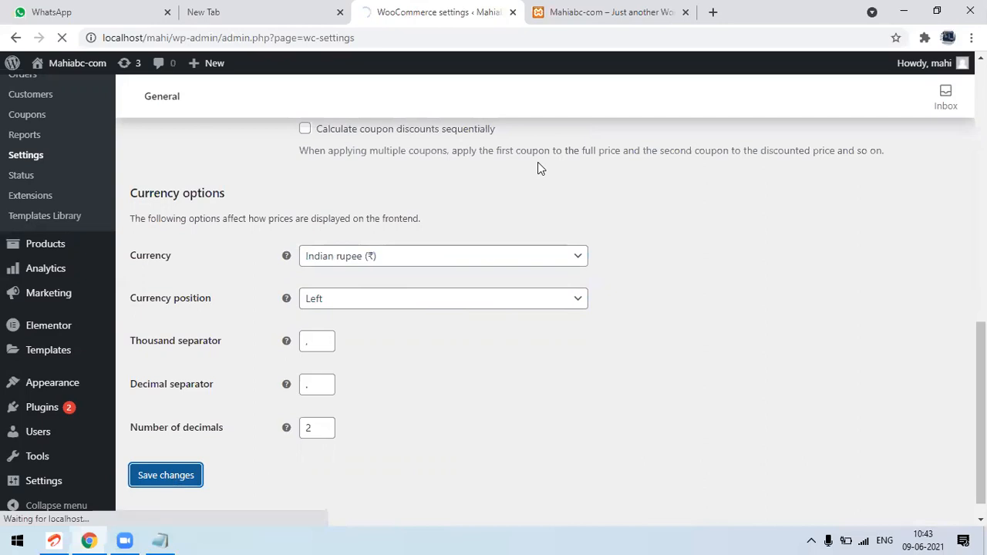
Reload the storefront page and add the Single Shirt to the cart
{"action": "left_click", "coordinate": [580, 12]}
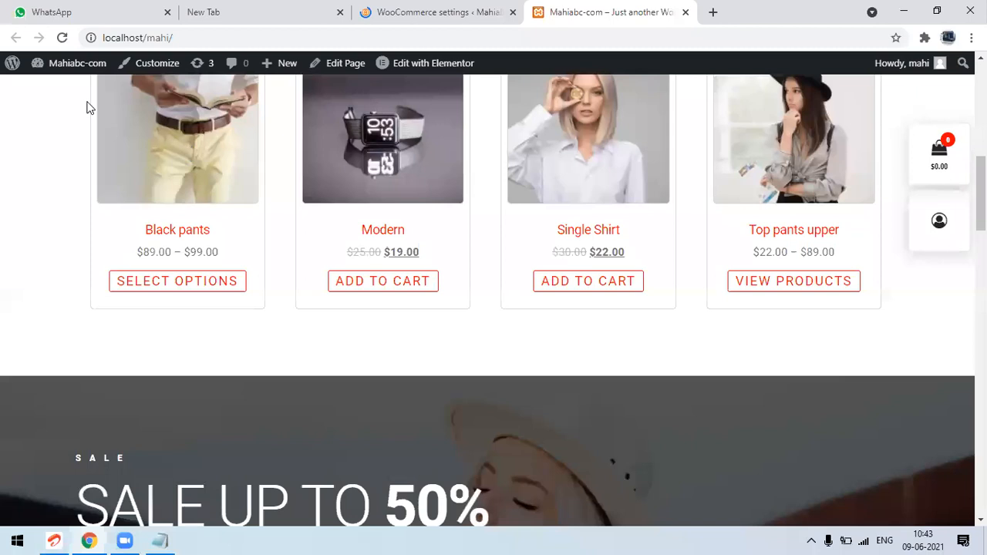
{"action": "left_click", "coordinate": [62, 38]}
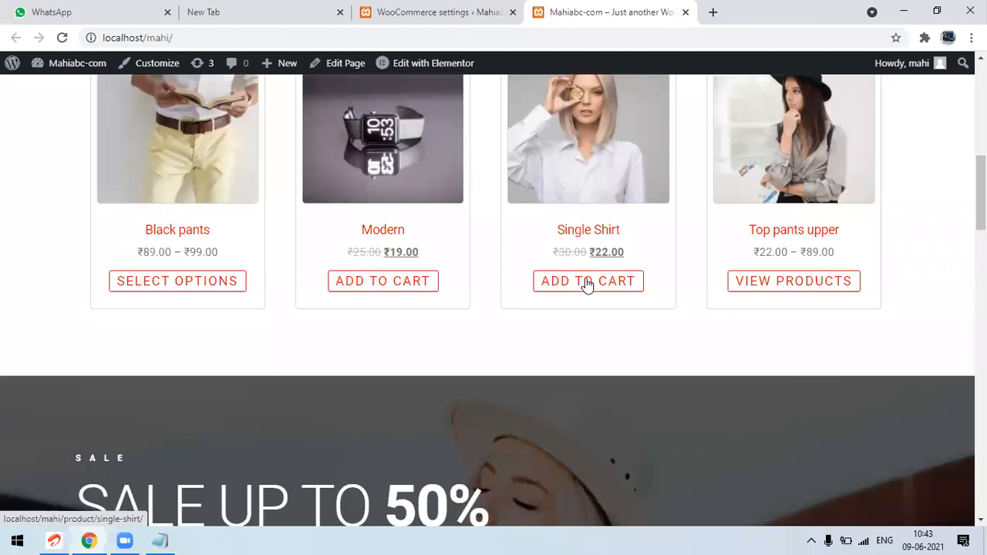
{"action": "left_click", "coordinate": [586, 282]}
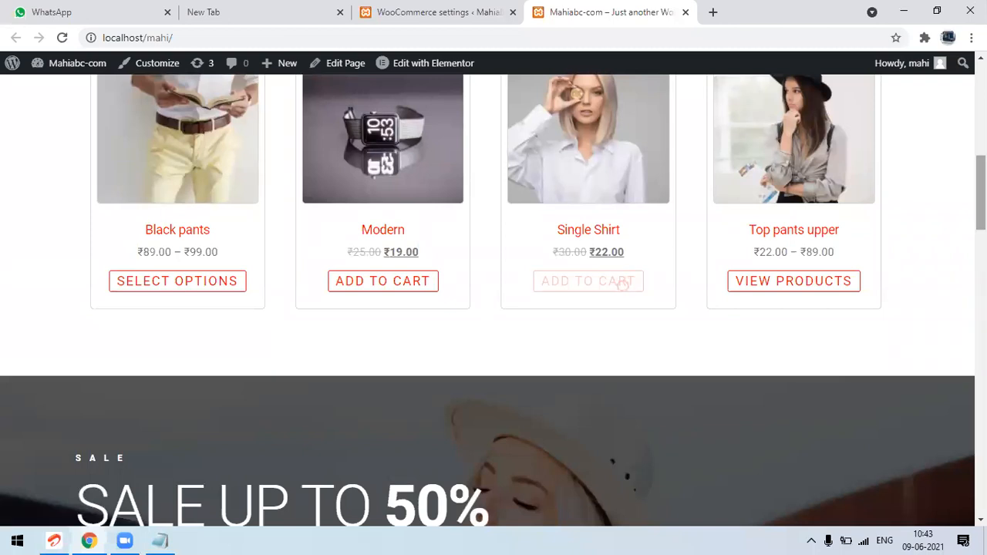
Open the cart page from the mini cart and examine the currency of the product price and cart totals
{"action": "scroll", "coordinate": [493, 301], "scroll_direction": "up", "scroll_amount": 2}
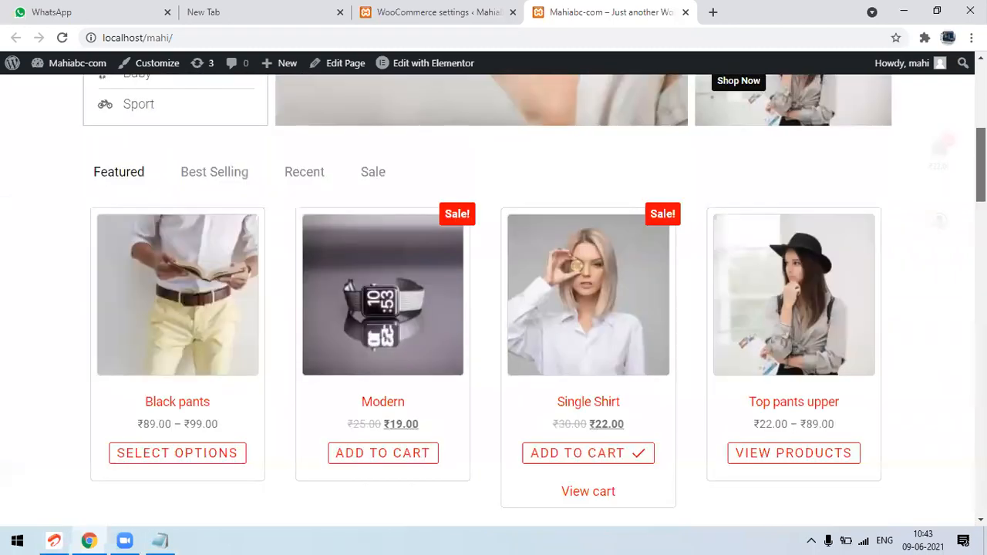
{"action": "scroll", "coordinate": [494, 301], "scroll_direction": "up", "scroll_amount": 5}
{"action": "mouse_move", "coordinate": [851, 150]}
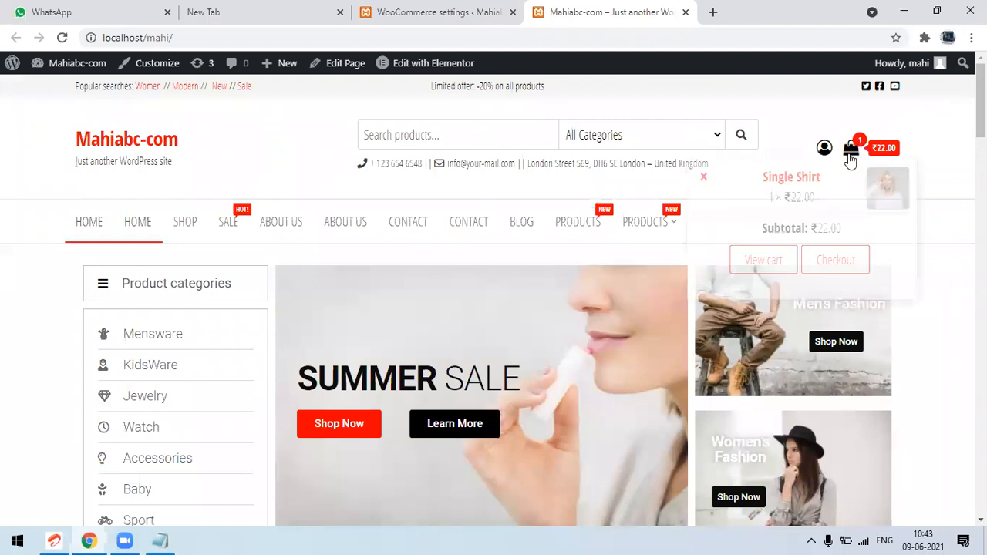
{"action": "left_click", "coordinate": [761, 261]}
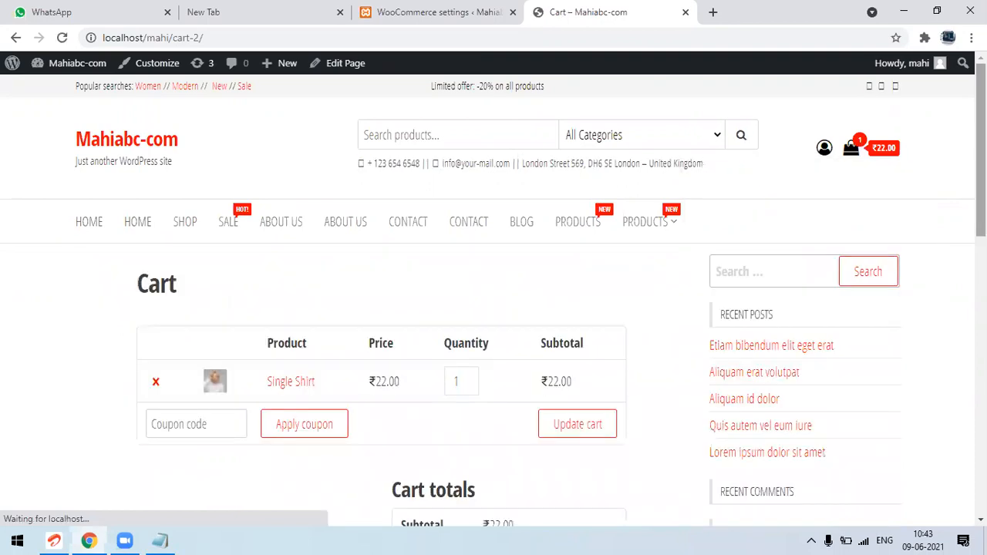
{"action": "scroll", "coordinate": [529, 357], "scroll_direction": "down", "scroll_amount": 2}
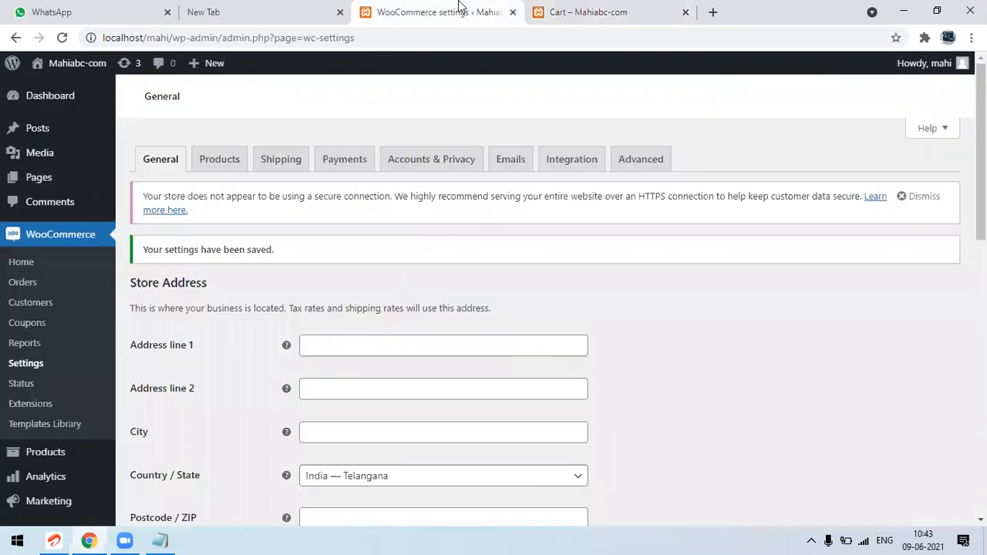
Return to the WooCommerce settings and examine the available payment methods
{"action": "left_click", "coordinate": [461, 11]}
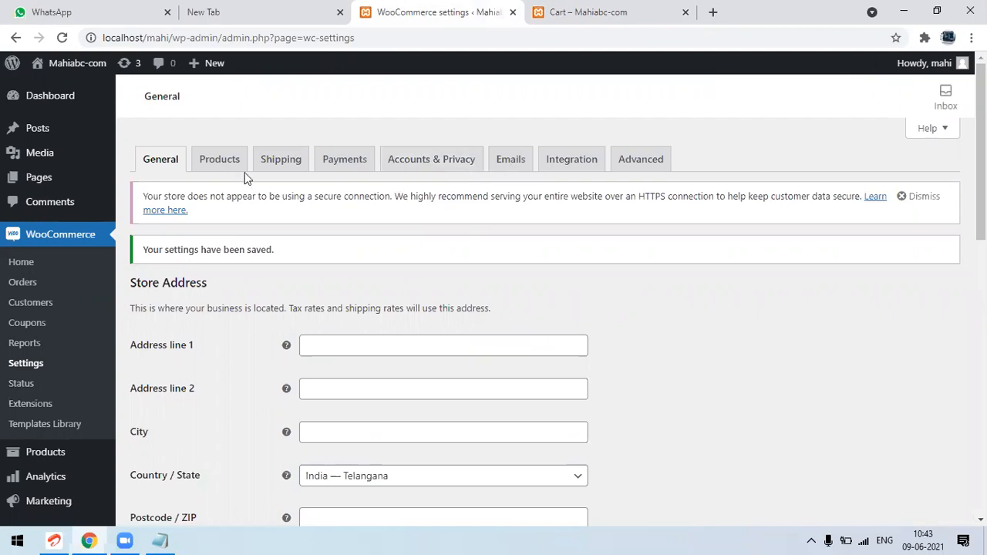
{"action": "left_click", "coordinate": [335, 165]}
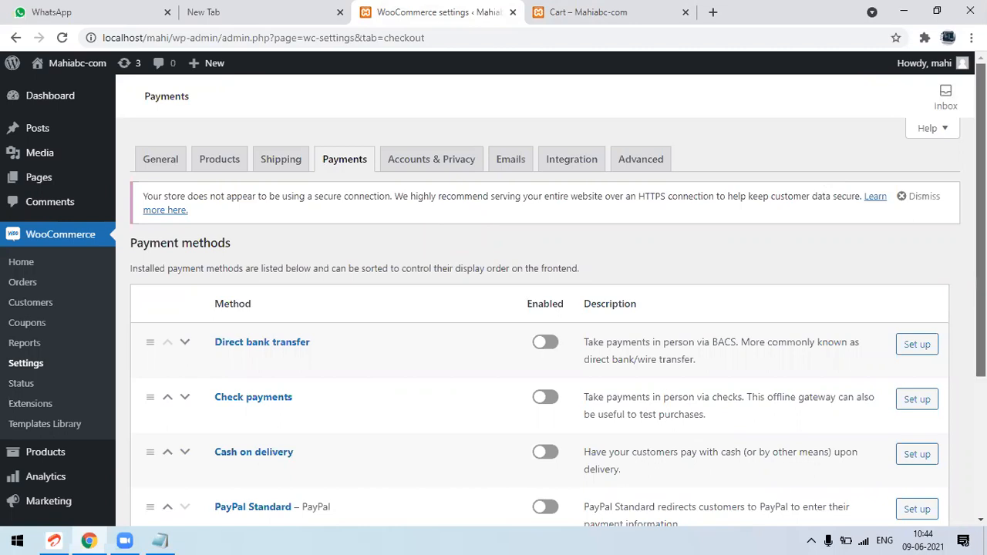
{"action": "scroll", "coordinate": [981, 231], "scroll_direction": "down", "scroll_amount": 1}
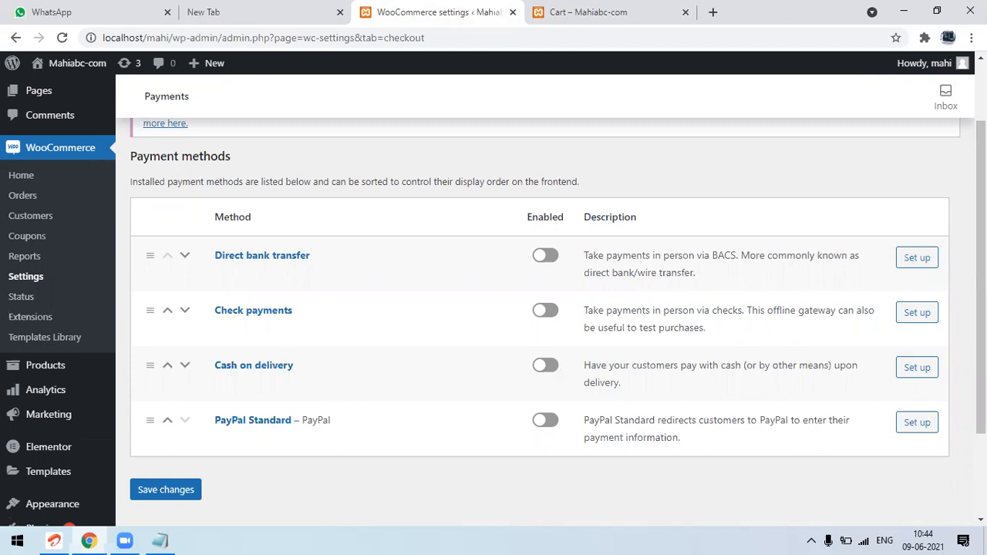
{"action": "scroll", "coordinate": [540, 309], "scroll_direction": "up", "scroll_amount": 1}
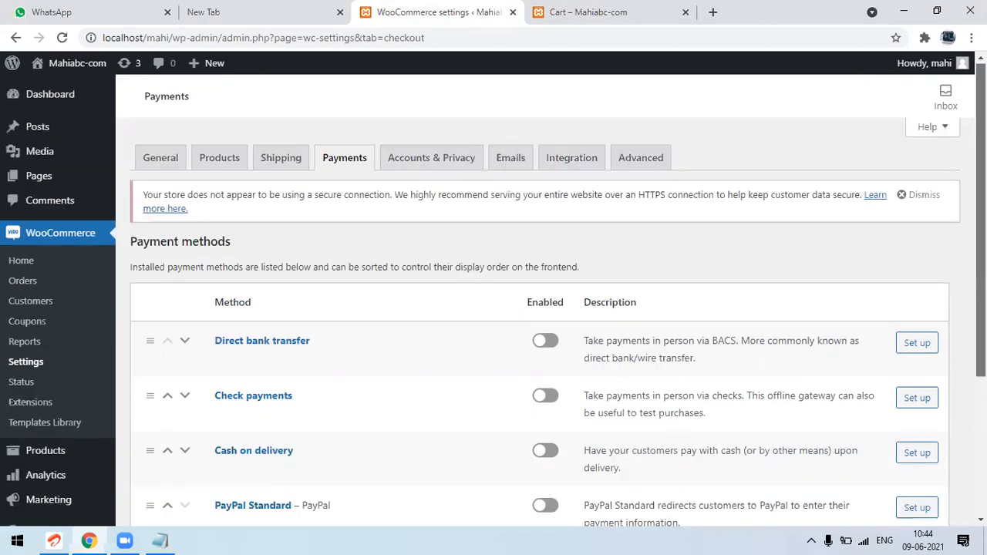
Examine the shipping zones in the WooCommerce shipping settings
{"action": "left_click", "coordinate": [287, 158]}
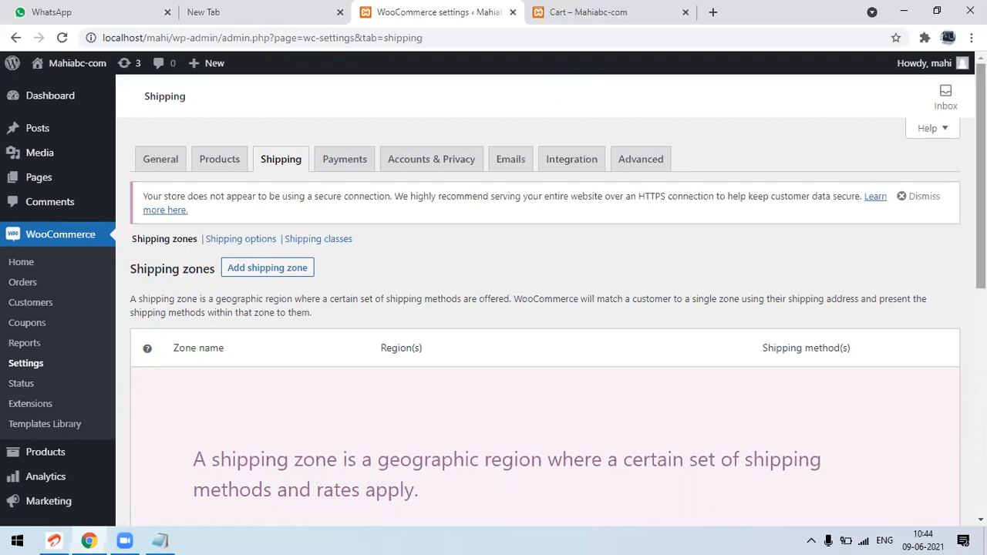
{"action": "mouse_move", "coordinate": [980, 178]}
{"action": "left_mouse_down"}
{"action": "mouse_move", "coordinate": [979, 372]}
{"action": "mouse_move", "coordinate": [980, 178]}
{"action": "left_mouse_up"}
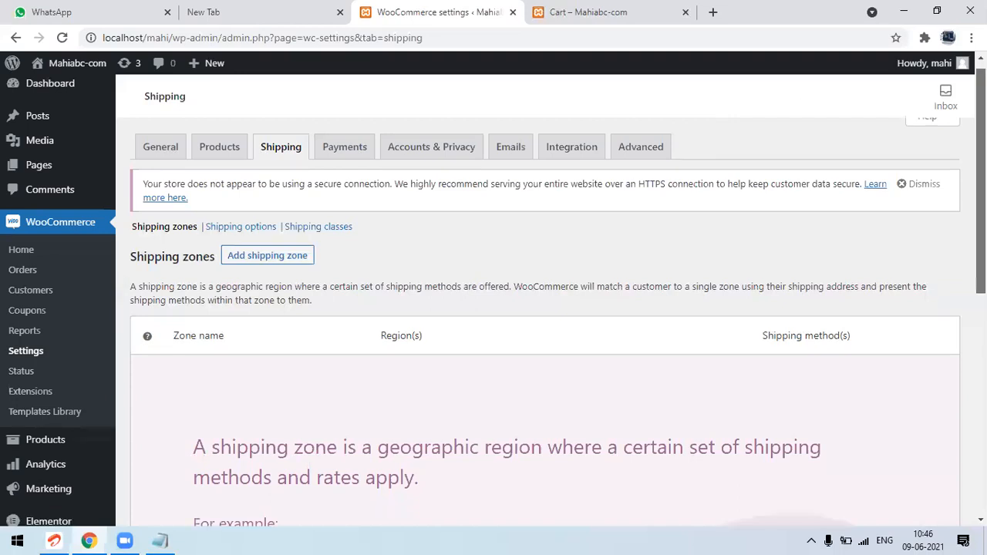
{"action": "scroll", "coordinate": [758, 98], "scroll_direction": "up", "scroll_amount": 1}
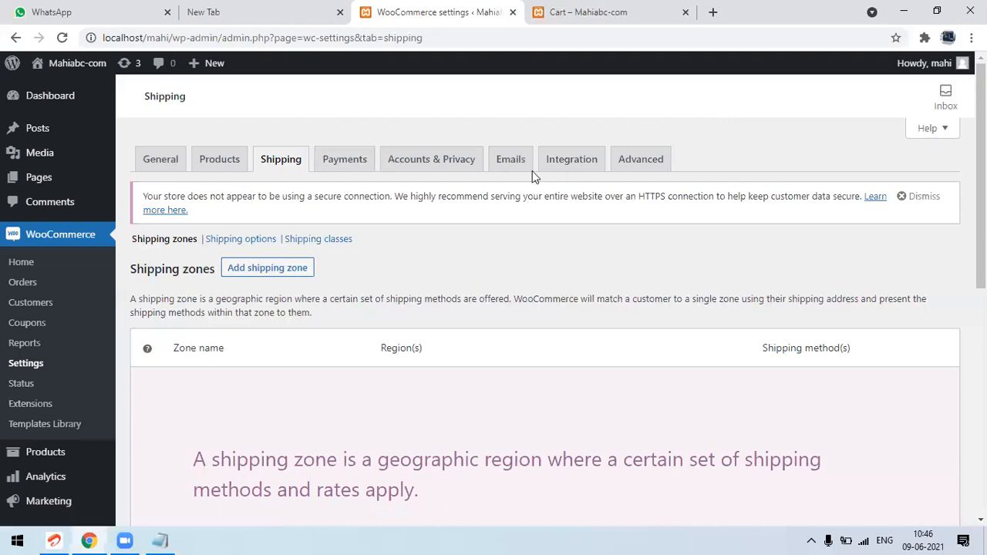
Look through the Advanced, Integration and Accounts & Privacy settings, including the privacy policy and personal data retention options
{"action": "left_click", "coordinate": [628, 162]}
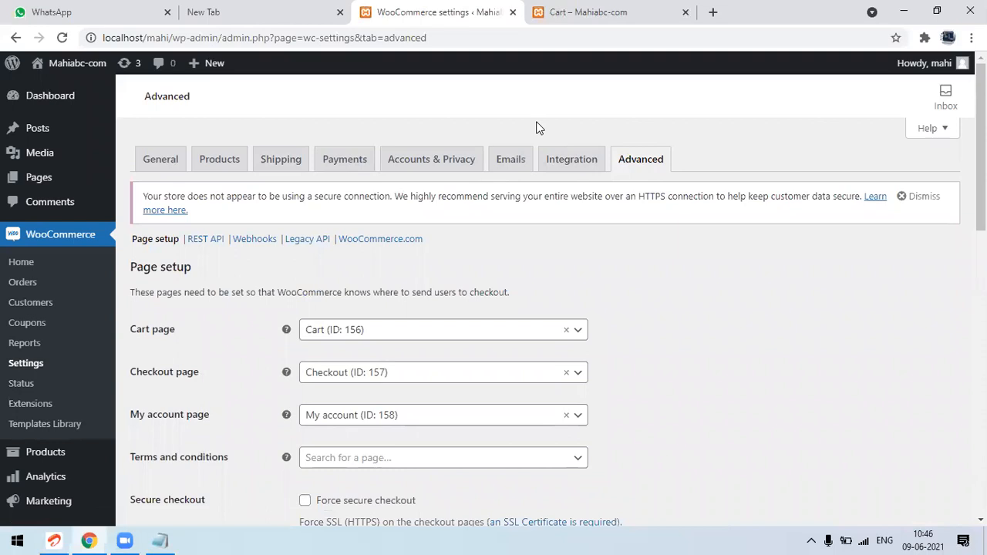
{"action": "left_click", "coordinate": [568, 171]}
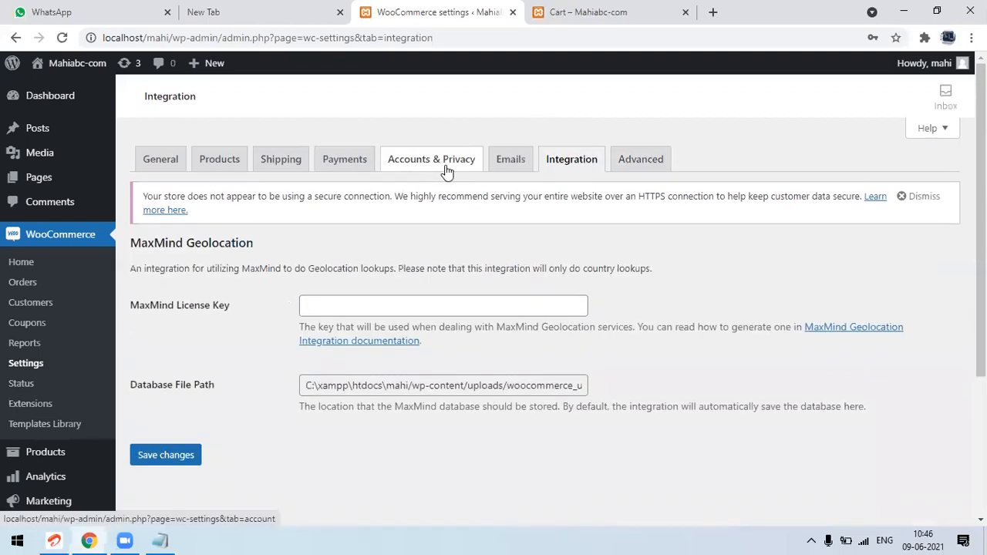
{"action": "left_click", "coordinate": [447, 171]}
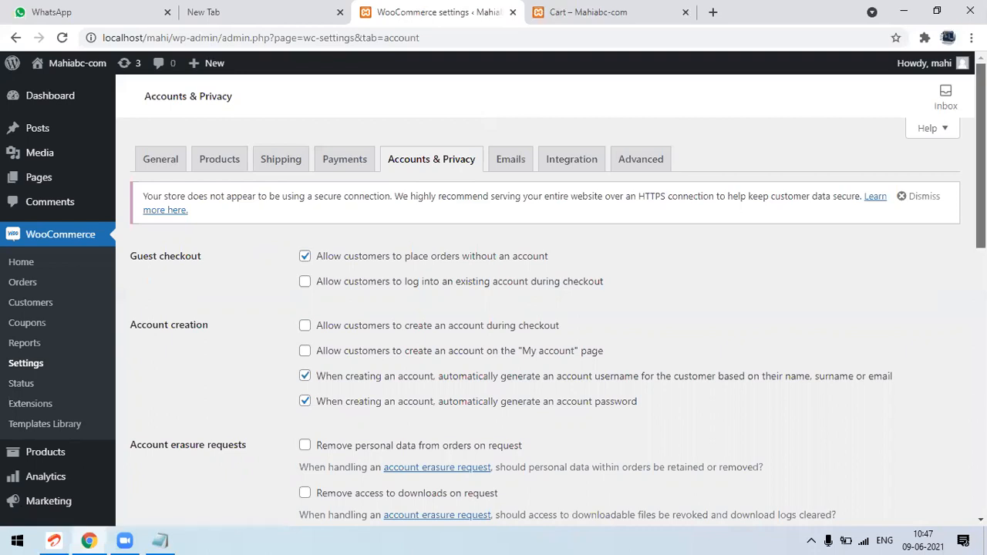
{"action": "scroll", "coordinate": [540, 301], "scroll_direction": "down", "scroll_amount": 2}
{"action": "scroll", "coordinate": [540, 301], "scroll_direction": "down", "scroll_amount": 3}
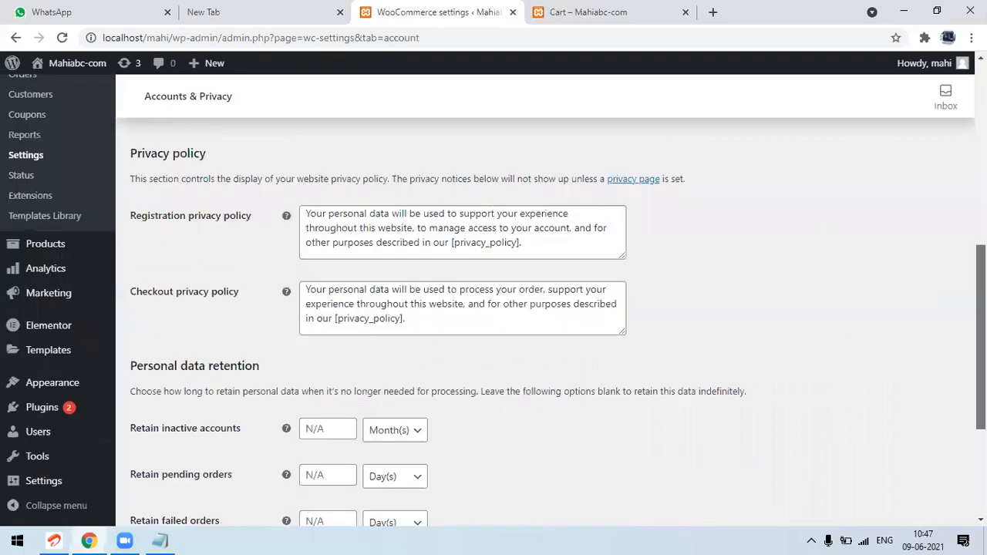
Examine the guest checkout, account creation and account erasure options in the Accounts & Privacy settings
{"action": "scroll", "coordinate": [539, 301], "scroll_direction": "down", "scroll_amount": 3}
{"action": "left_click_drag", "start_coordinate": [980, 420], "coordinate": [952, 54]}
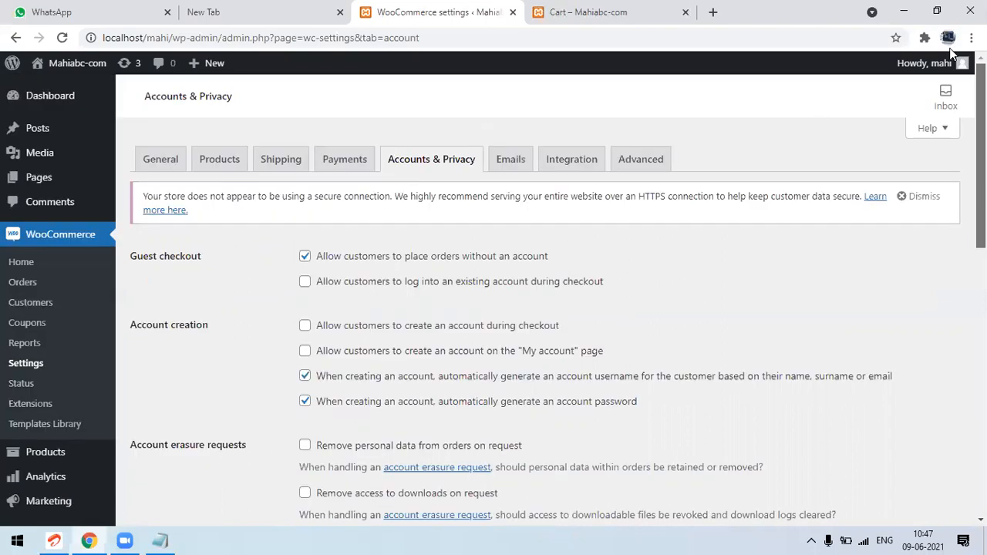
{"action": "triple_click", "coordinate": [159, 259]}
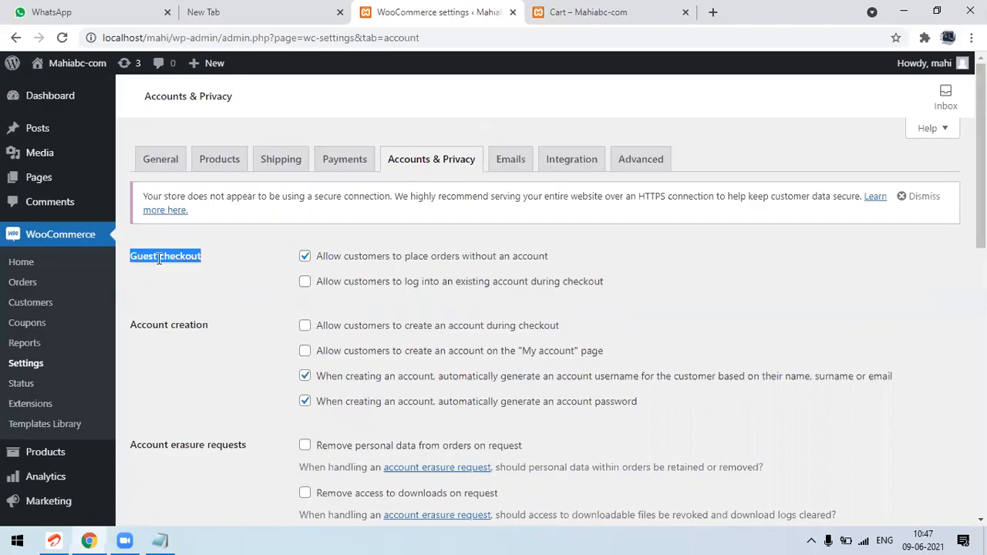
{"action": "triple_click", "coordinate": [159, 324]}
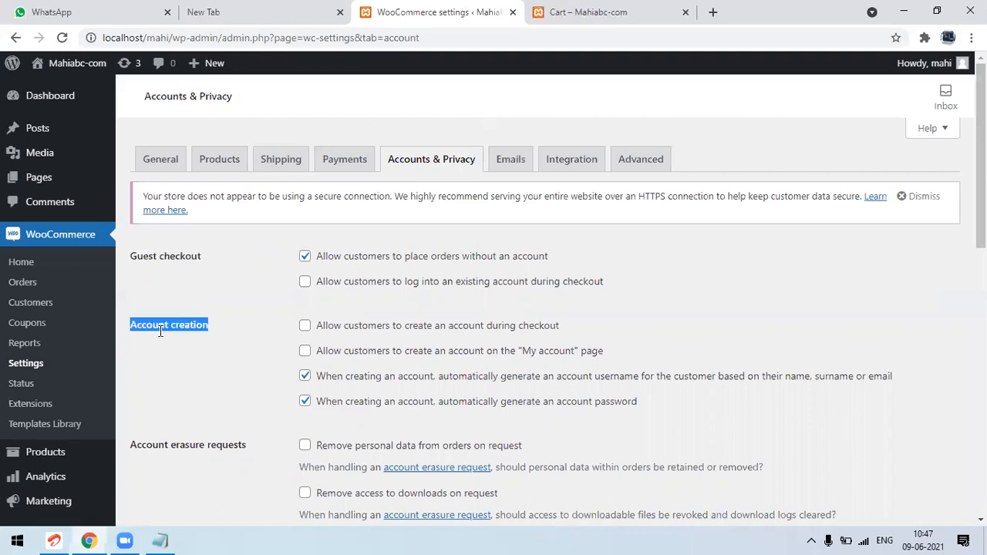
{"action": "double_click", "coordinate": [175, 445]}
{"action": "triple_click", "coordinate": [175, 445]}
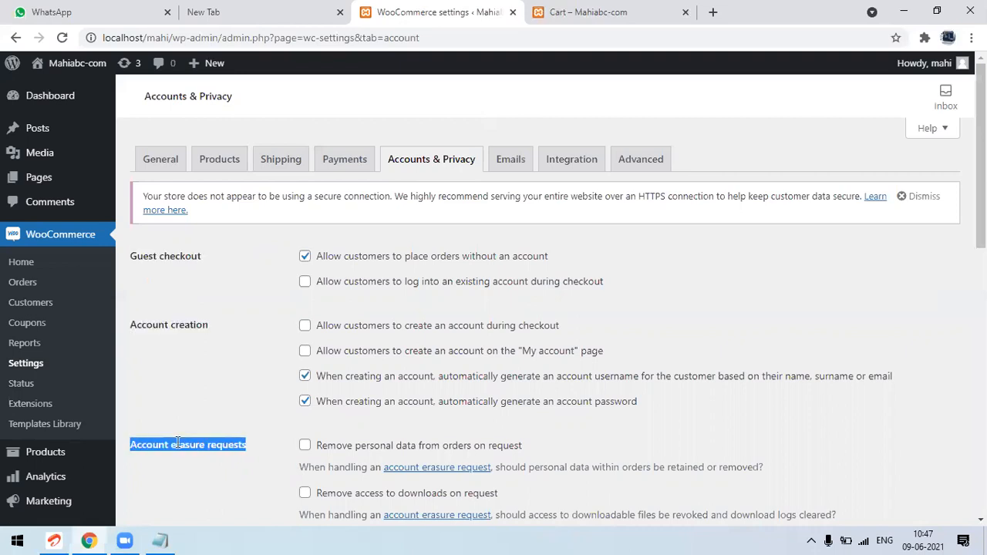
{"action": "double_click", "coordinate": [187, 254]}
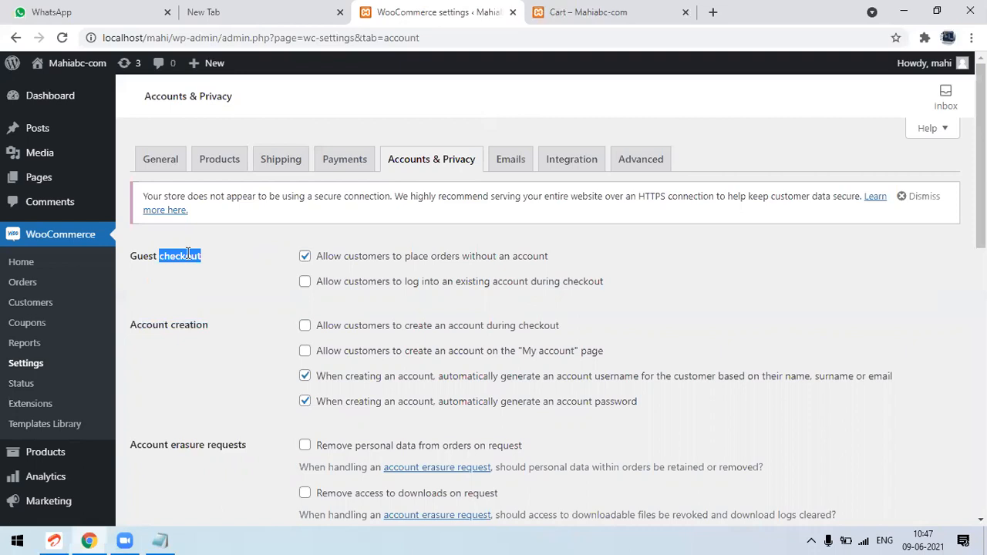
{"action": "triple_click", "coordinate": [187, 254]}
{"action": "left_click", "coordinate": [241, 276]}
{"action": "left_click", "coordinate": [429, 287]}
{"action": "double_click", "coordinate": [415, 284]}
{"action": "double_click", "coordinate": [579, 290]}
Disallow orders without an account, and allow login during checkout plus account creation during checkout and on the "My account" page
{"action": "left_click", "coordinate": [305, 283]}
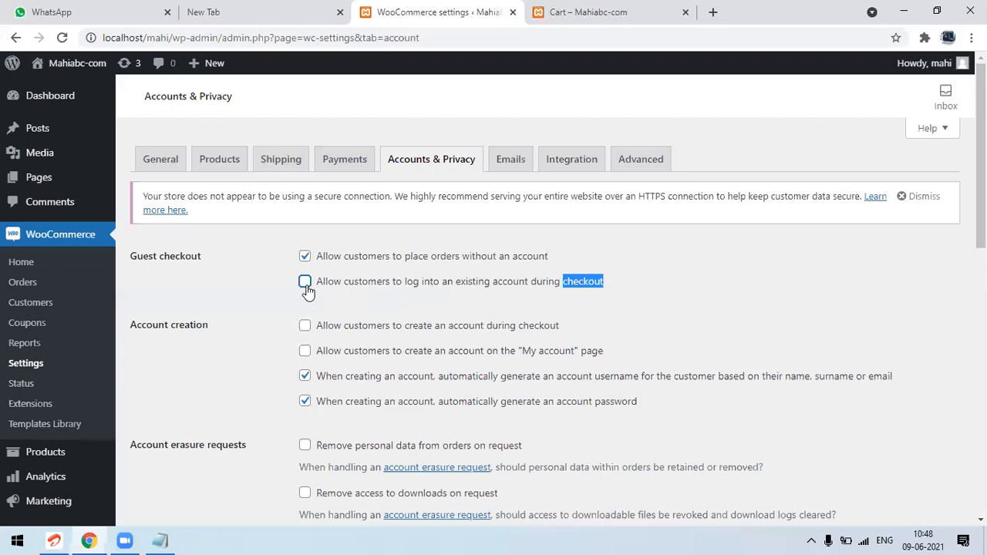
{"action": "left_click", "coordinate": [473, 260]}
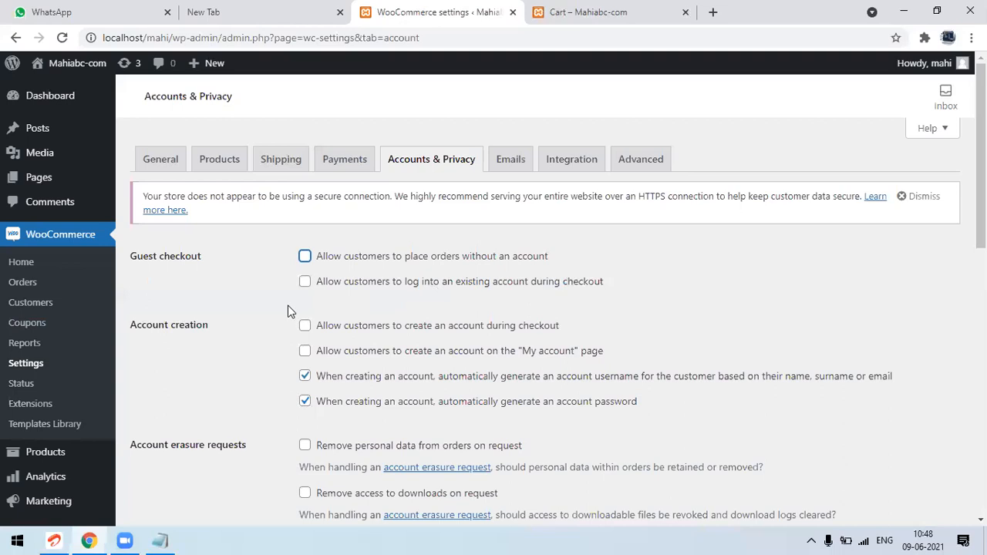
{"action": "left_click", "coordinate": [305, 285]}
{"action": "left_click", "coordinate": [375, 332]}
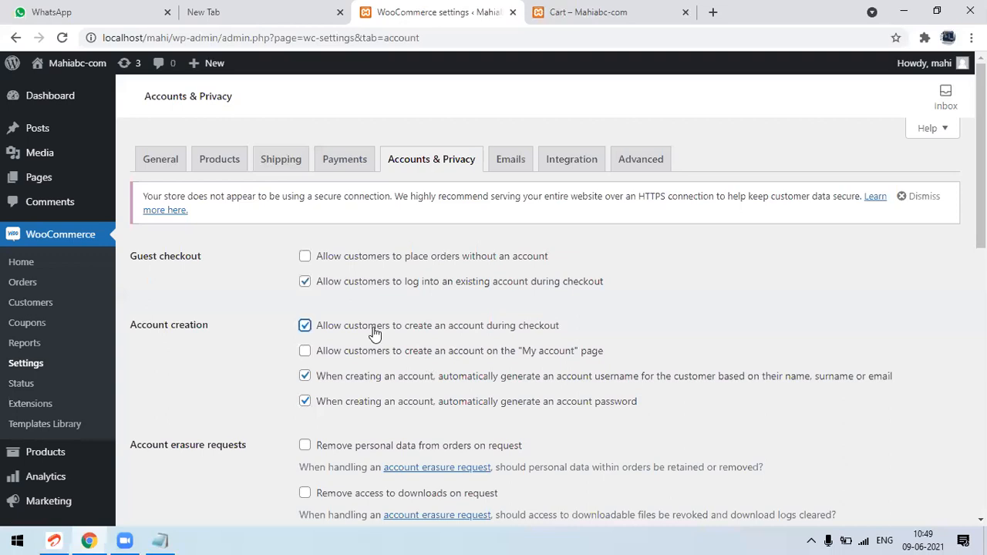
{"action": "left_click", "coordinate": [475, 358]}
Locate the My Account link in the header of the storefront cart page, and return to the WooCommerce settings
{"action": "left_click", "coordinate": [609, 10]}
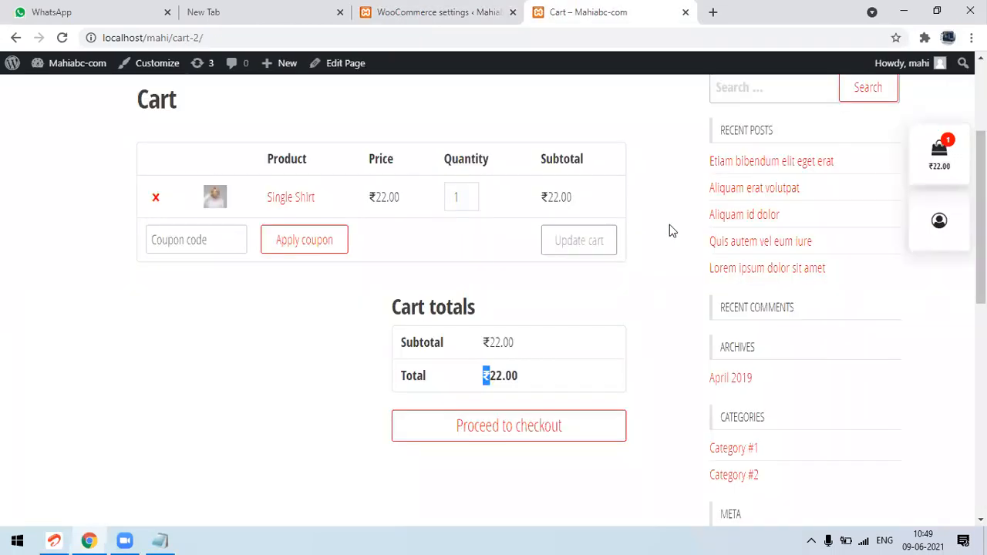
{"action": "scroll", "coordinate": [670, 231], "scroll_direction": "up", "scroll_amount": 3}
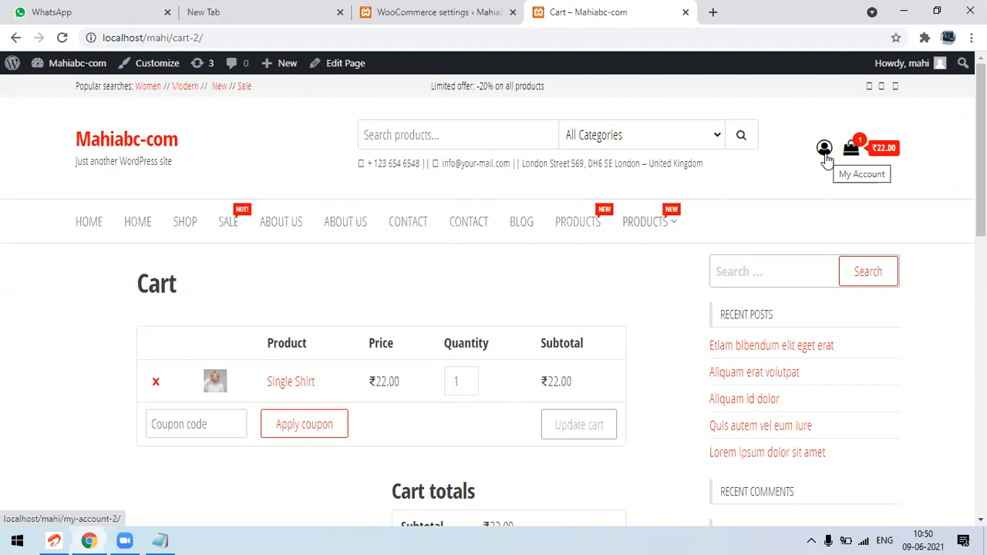
{"action": "left_click", "coordinate": [456, 10]}
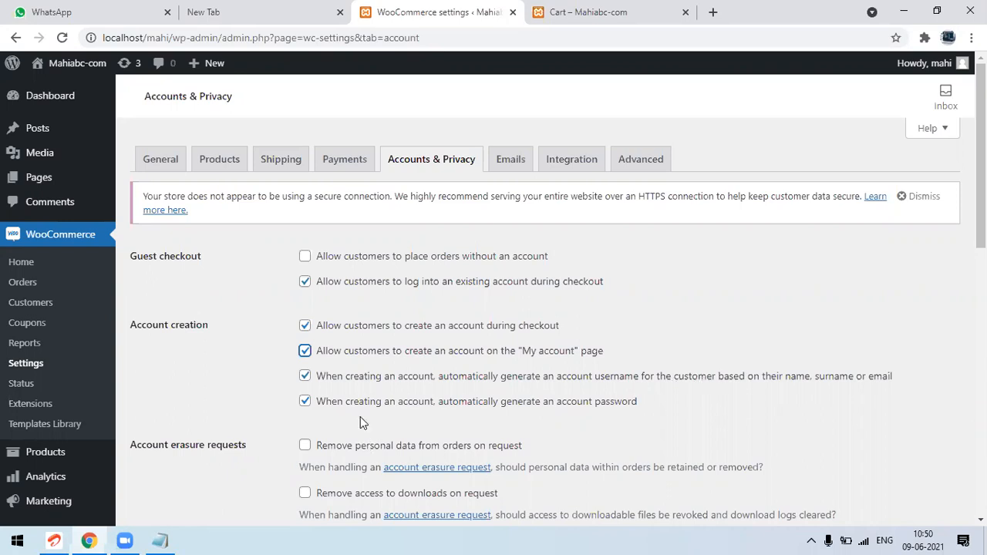
Turn off automatic generation of account usernames and passwords, and save the Accounts & Privacy settings
{"action": "left_click", "coordinate": [303, 378]}
{"action": "left_click", "coordinate": [304, 376]}
{"action": "left_click", "coordinate": [304, 405]}
{"action": "scroll", "coordinate": [540, 308], "scroll_direction": "down", "scroll_amount": 1}
{"action": "scroll", "coordinate": [540, 308], "scroll_direction": "down", "scroll_amount": 10}
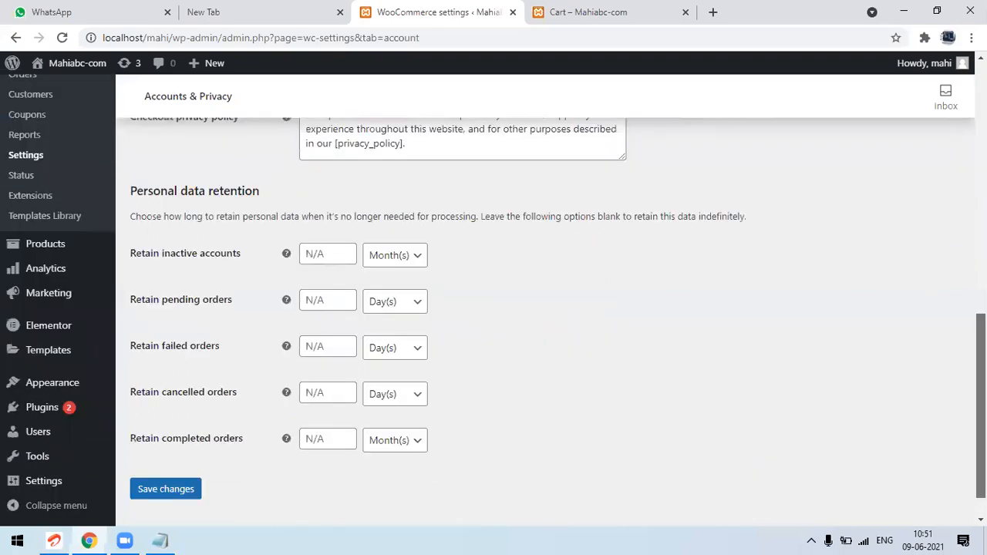
{"action": "scroll", "coordinate": [211, 451], "scroll_direction": "down", "scroll_amount": 1}
{"action": "mouse_move", "coordinate": [47, 407]}
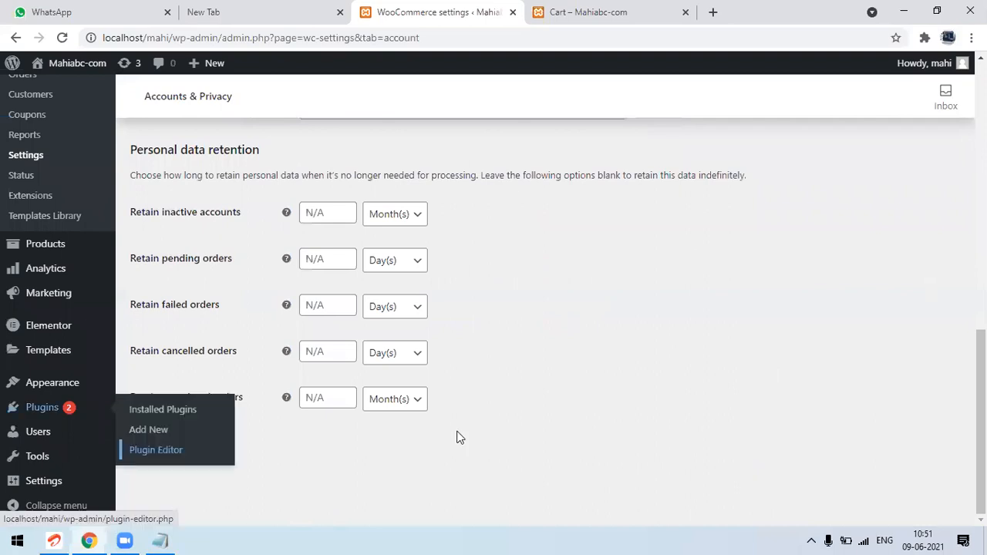
{"action": "left_click", "coordinate": [188, 449]}
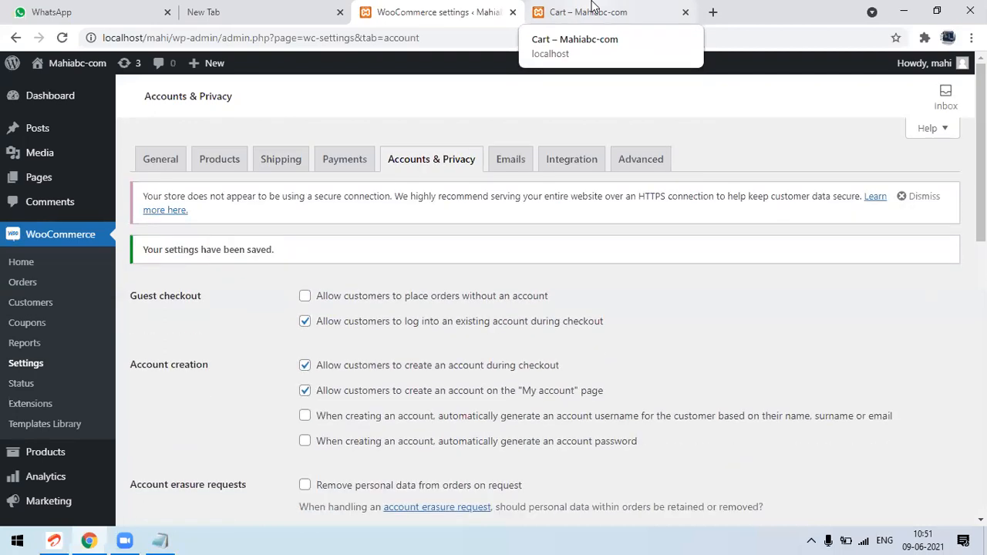
Open the storefront's My account page and examine the dashboard greeting for the logged-in user
{"action": "left_click", "coordinate": [594, 10]}
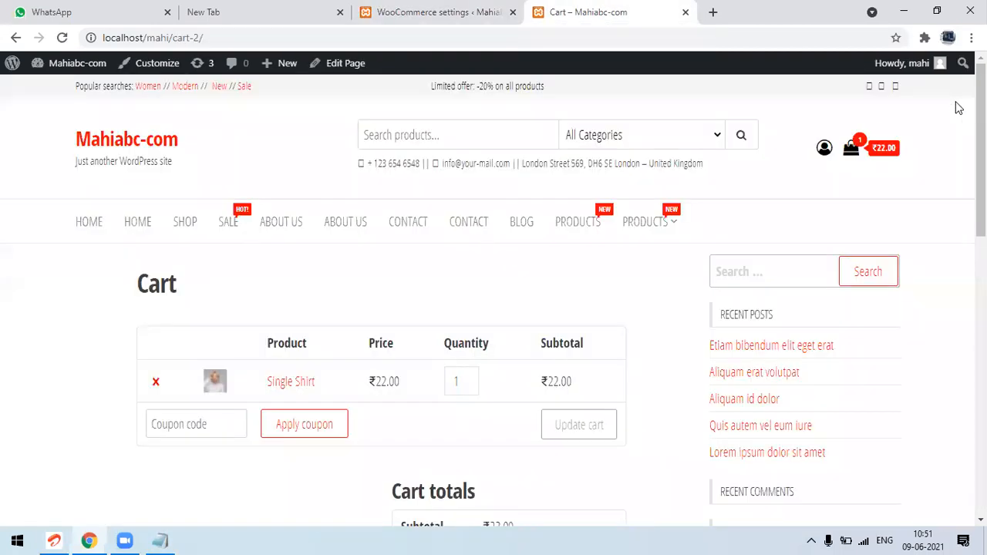
{"action": "left_click", "coordinate": [825, 153]}
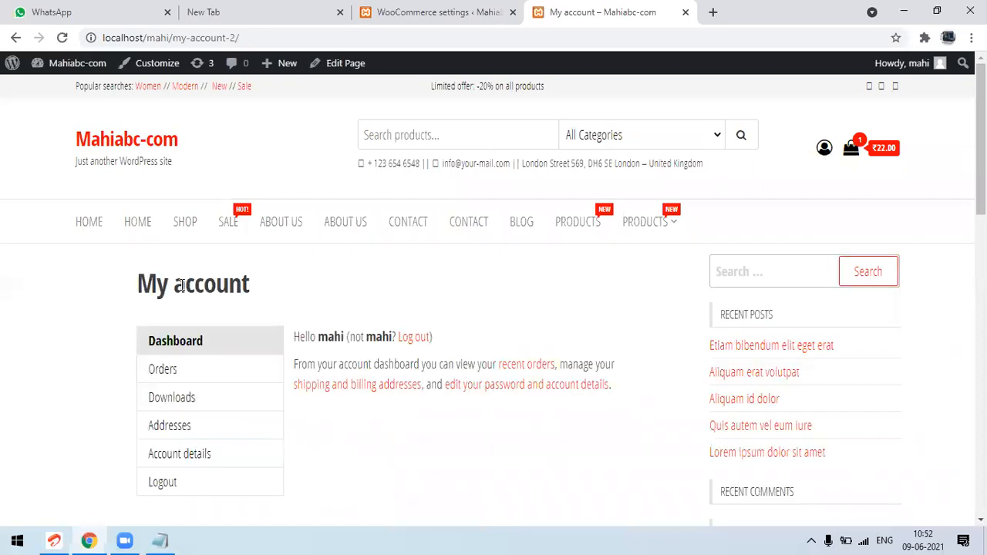
{"action": "double_click", "coordinate": [330, 338]}
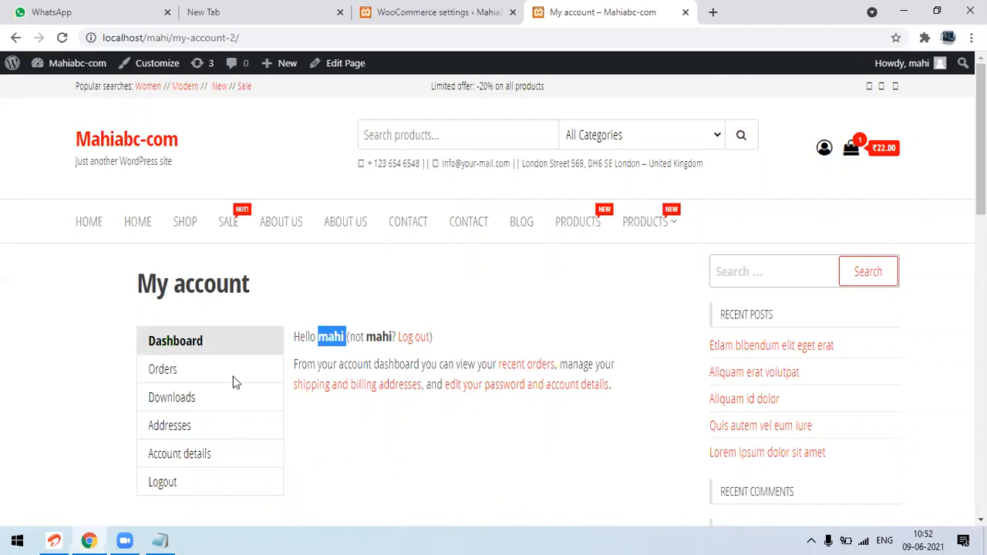
{"action": "left_click", "coordinate": [202, 283]}
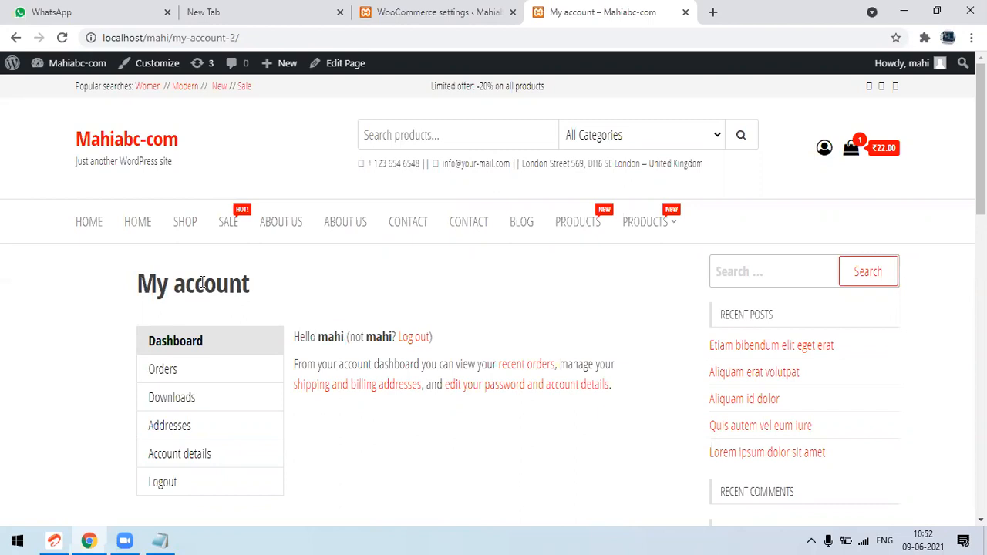
{"action": "double_click", "coordinate": [202, 282]}
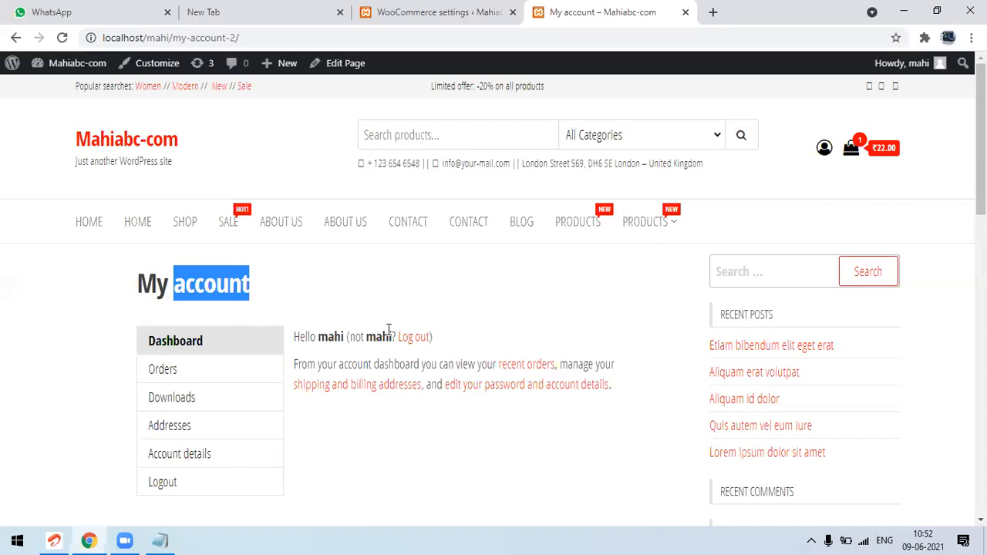
{"action": "double_click", "coordinate": [335, 340]}
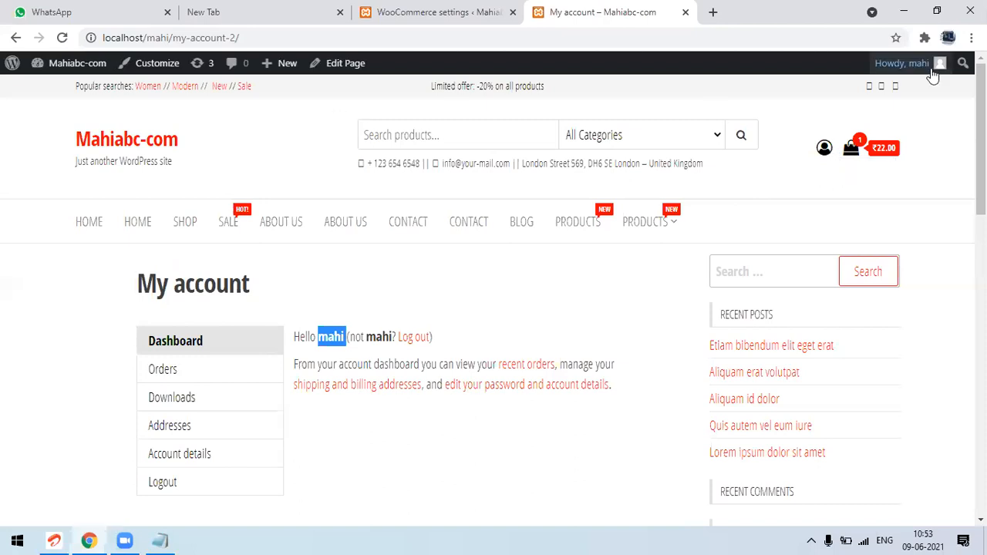
Log out of the site and open the storefront home page at localhost/mahi
{"action": "mouse_move", "coordinate": [937, 65]}
{"action": "left_click", "coordinate": [863, 141]}
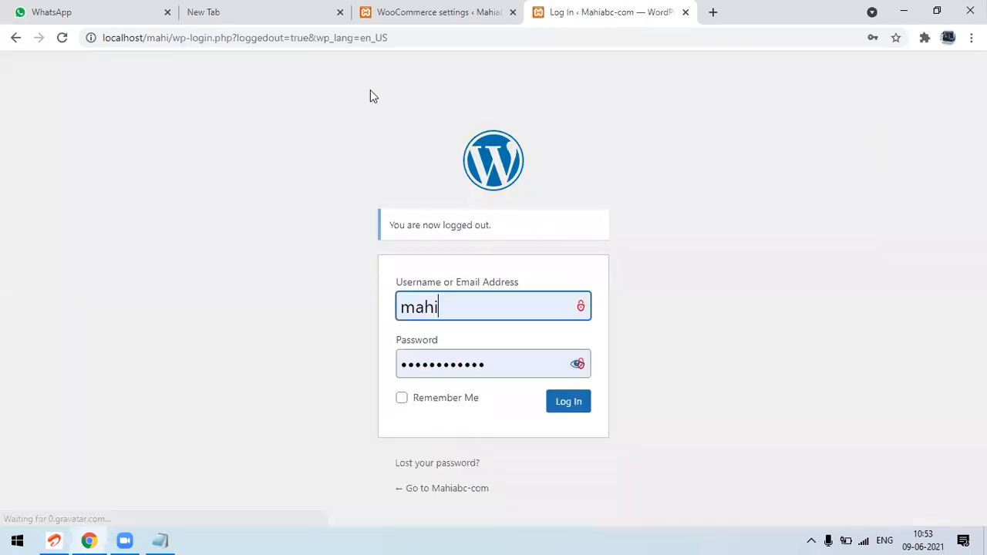
{"action": "left_click_drag", "start_coordinate": [177, 38], "coordinate": [503, 62]}
{"action": "key", "text": "BackSpace"}
{"action": "key", "text": "Return"}
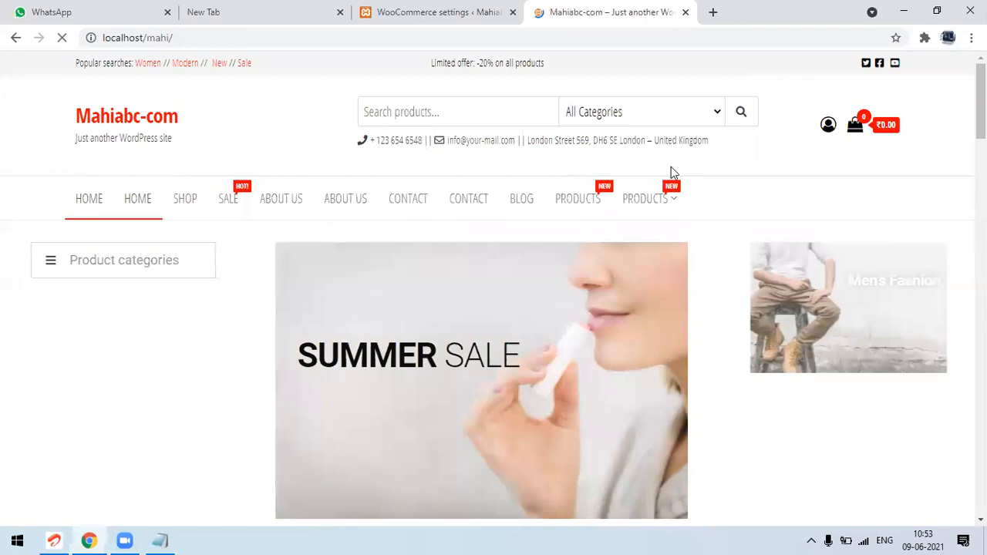
Open the My account page as a logged-out visitor and bring the registration form into view
{"action": "left_click", "coordinate": [829, 130]}
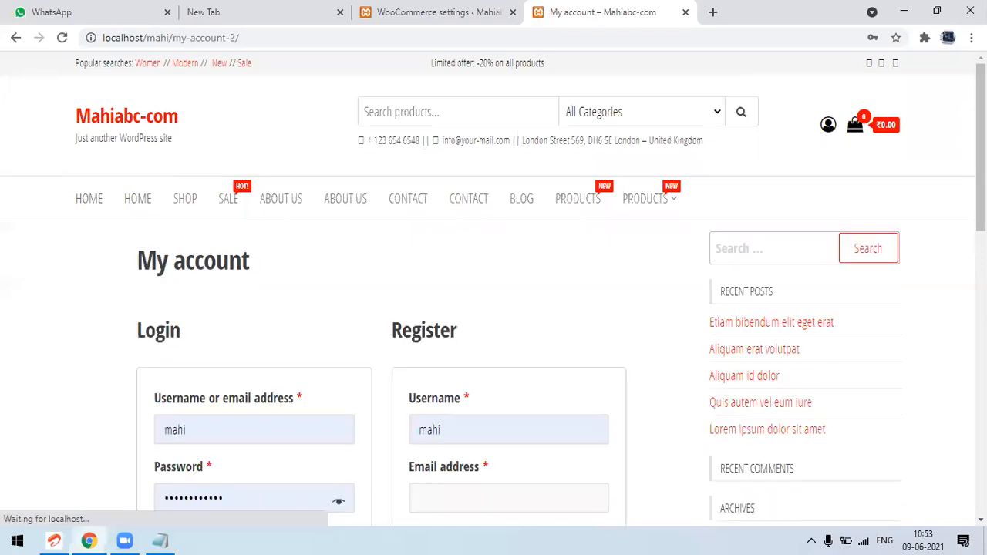
{"action": "scroll", "coordinate": [494, 293], "scroll_direction": "down", "scroll_amount": 2}
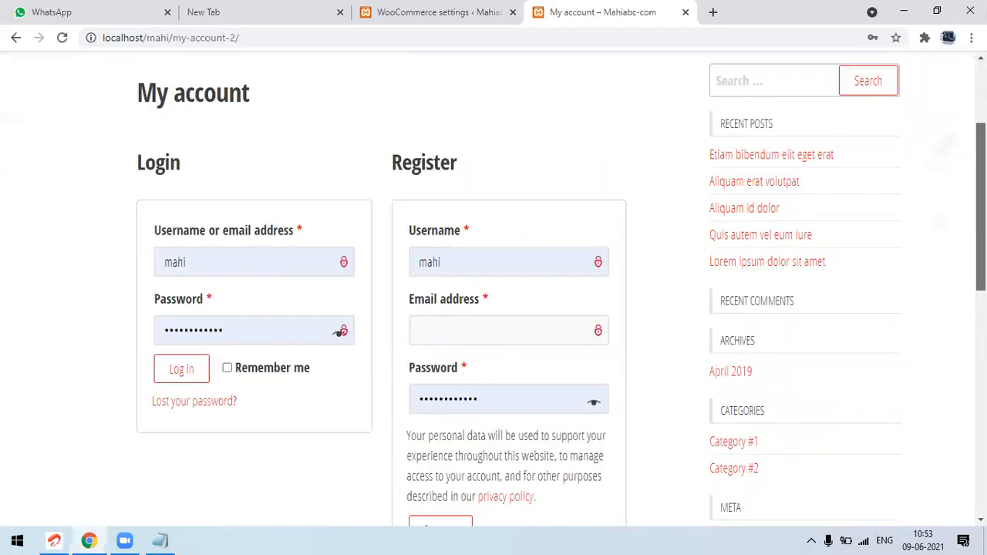
{"action": "scroll", "coordinate": [493, 293], "scroll_direction": "down", "scroll_amount": 1}
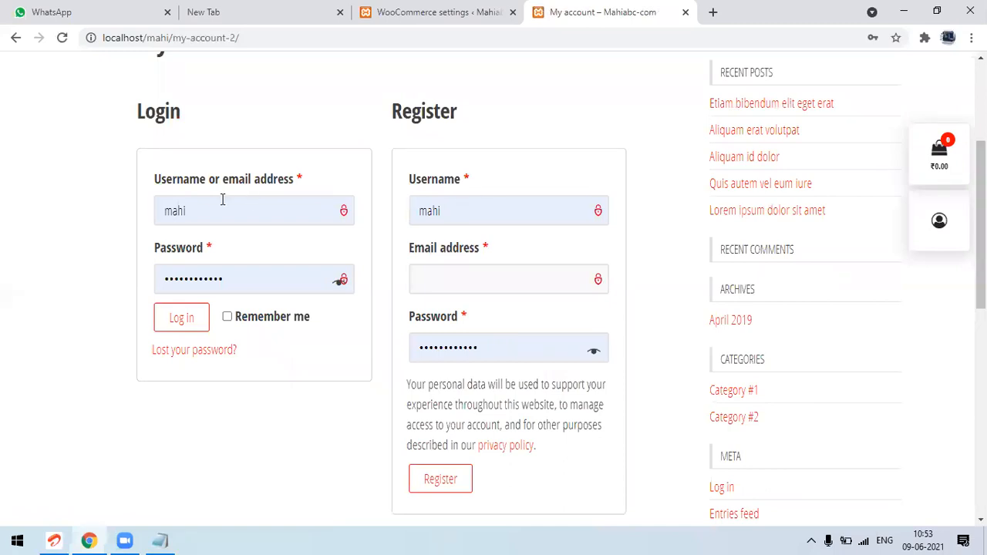
{"action": "double_click", "coordinate": [416, 217]}
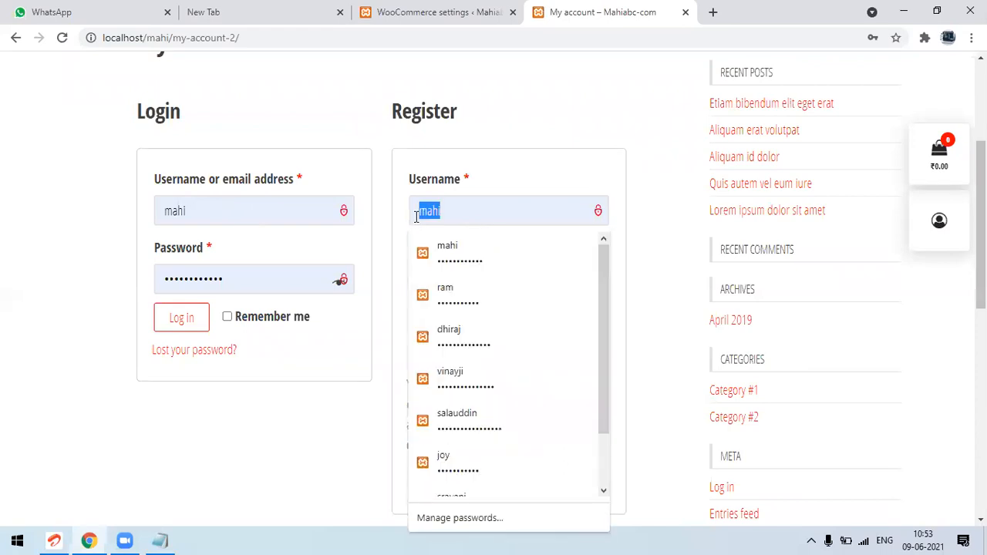
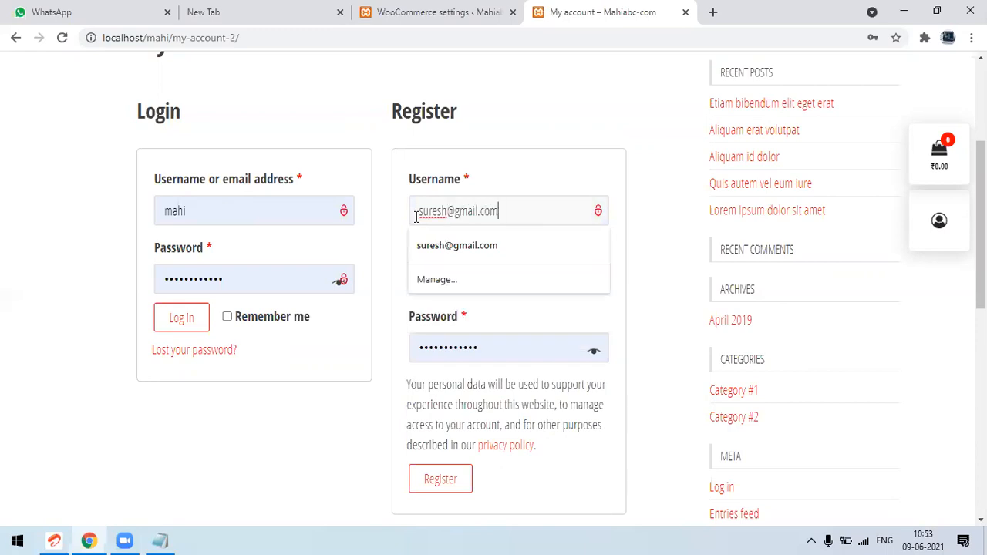
{"action": "key", "text": "Tab"}
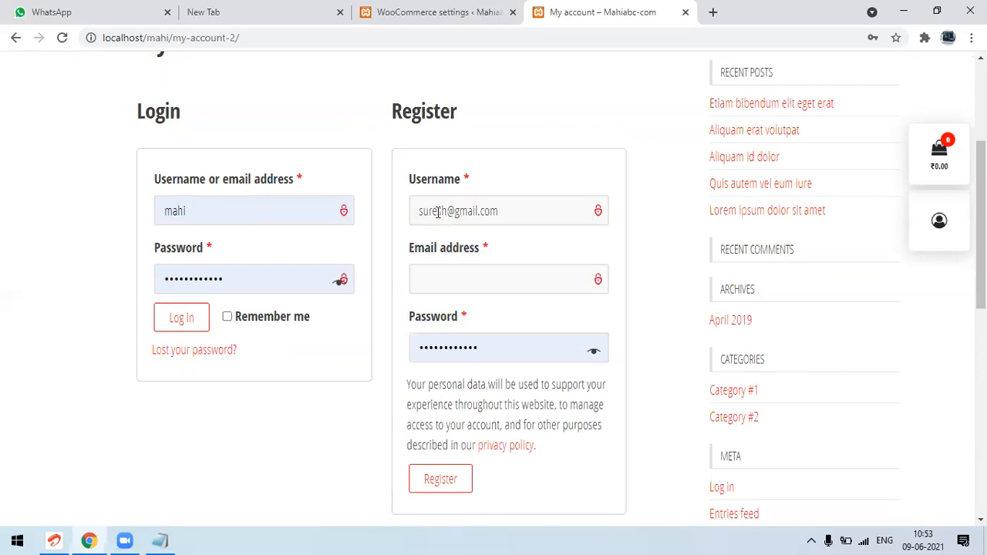
Enter the new customer's username in the registration form
{"action": "triple_click", "coordinate": [437, 212]}
{"action": "type", "text": "sr"}
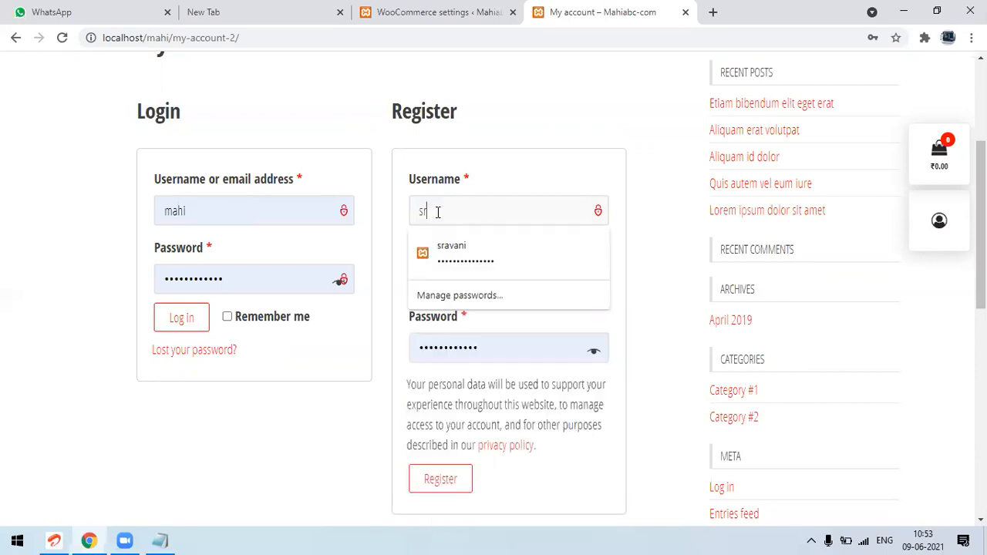
{"action": "type", "text": "ursh"}
{"action": "key", "text": "BackSpace"}
{"action": "key", "text": "BackSpace"}
{"action": "key", "text": "BackSpace"}
{"action": "key", "text": "BackSpace"}
{"action": "key", "text": "BackSpace"}
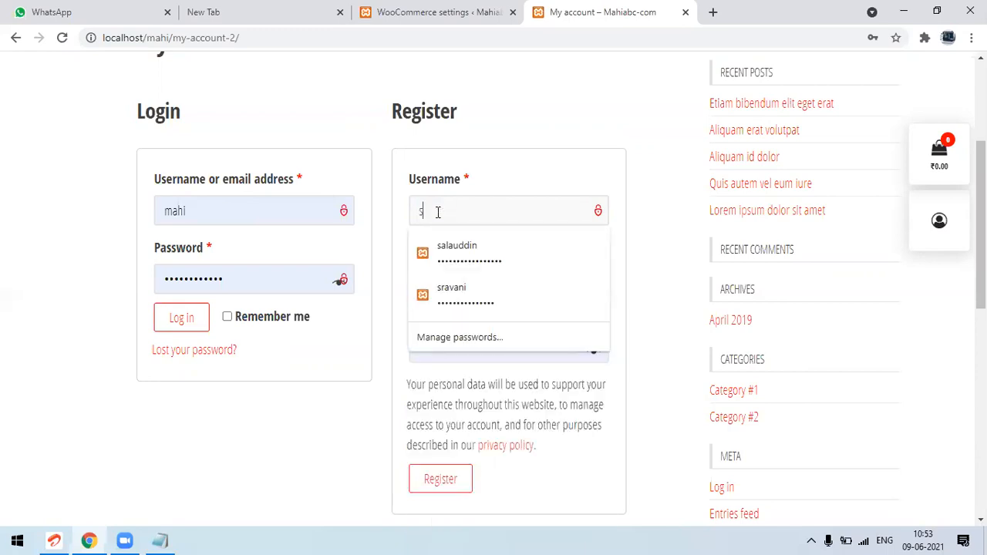
{"action": "type", "text": "uresh"}
{"action": "key", "text": "Tab"}
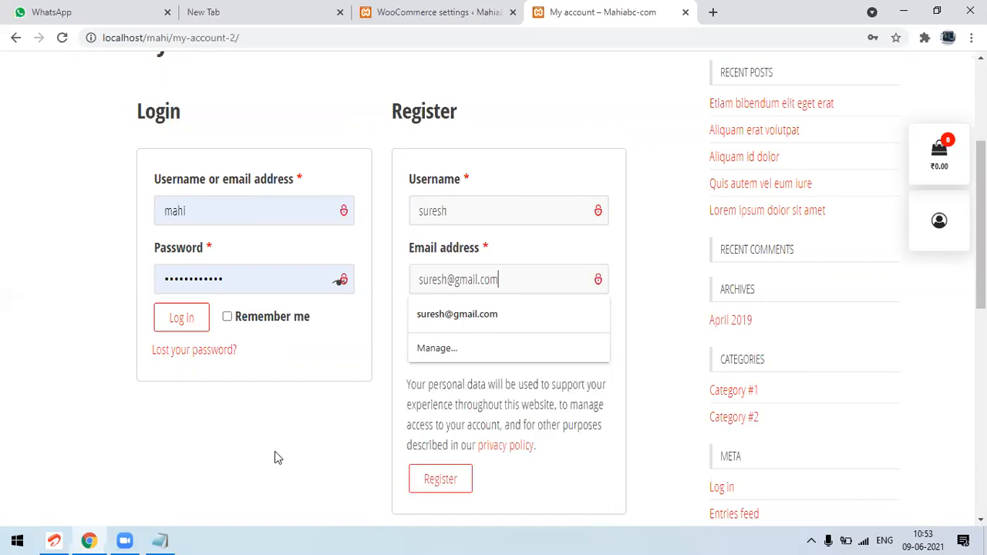
Fill in the new customer's email address in the registration form
{"action": "left_click", "coordinate": [249, 450]}
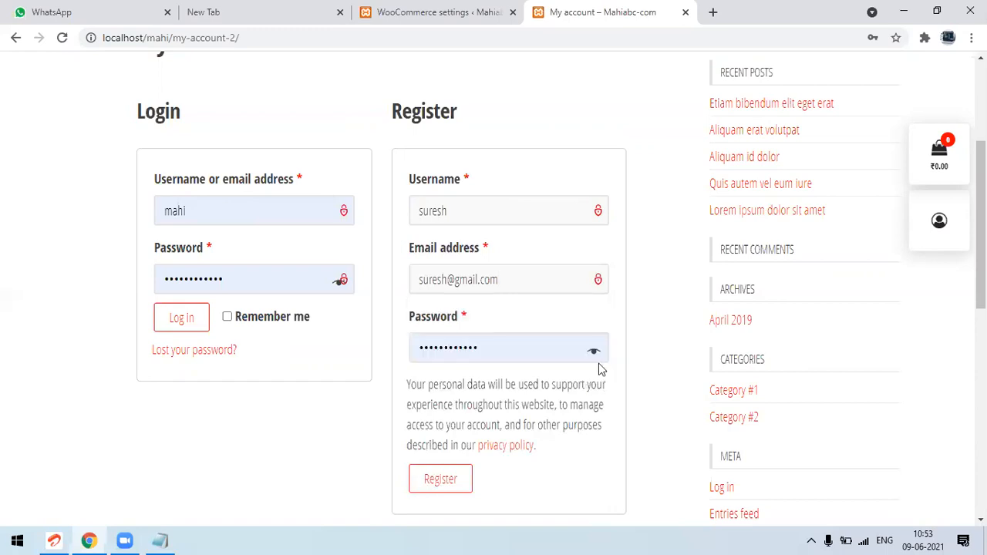
Reveal the registration form's password and replace it with a strong password for the new customer
{"action": "left_click", "coordinate": [594, 354]}
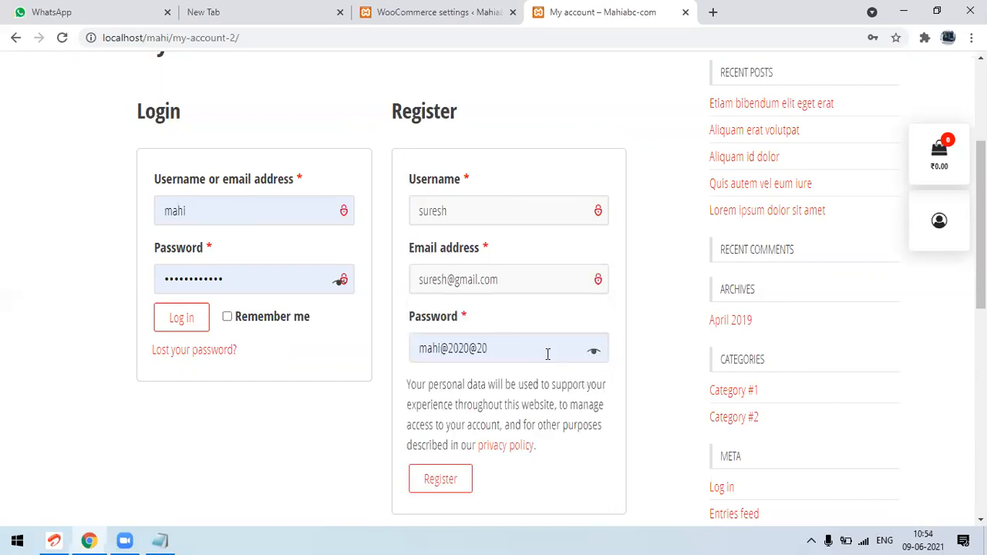
{"action": "triple_click", "coordinate": [547, 354]}
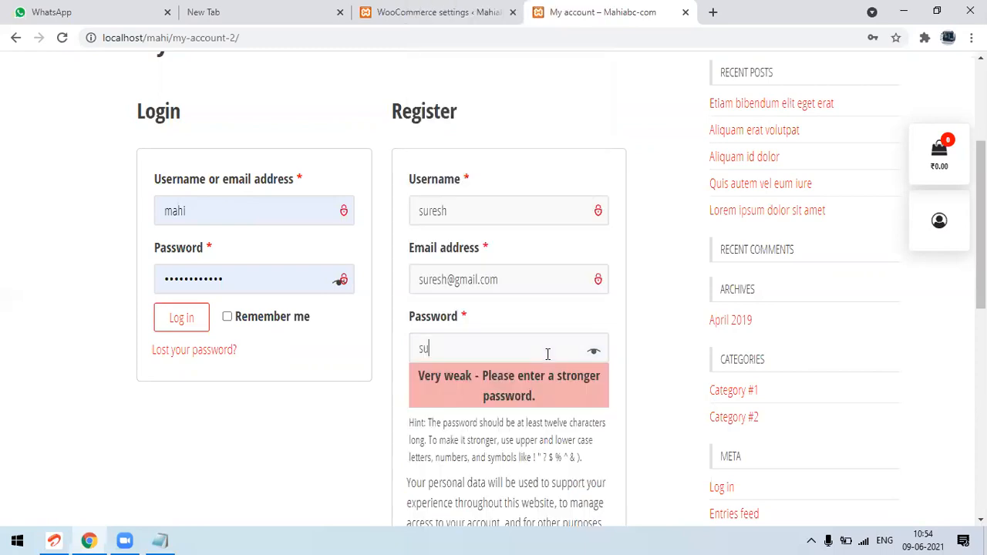
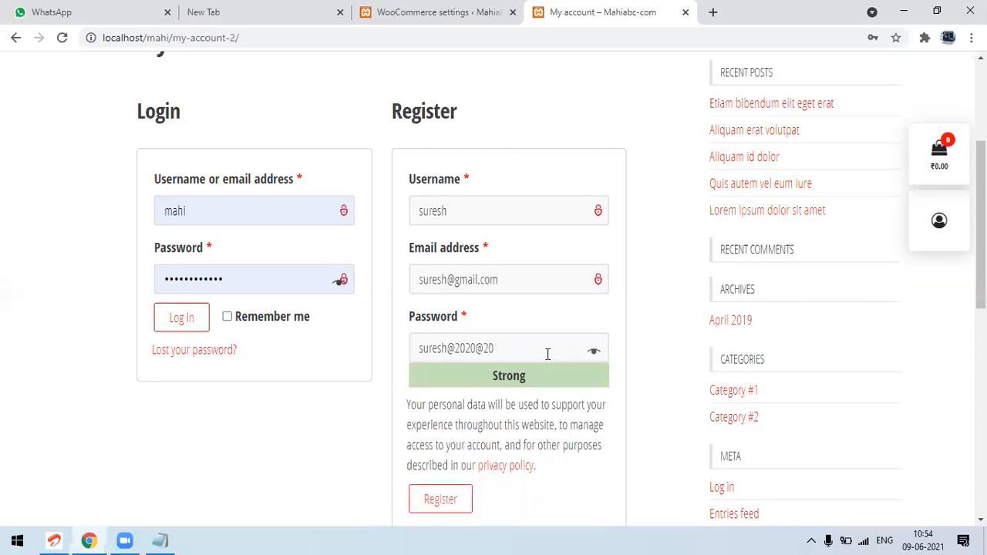
{"action": "triple_click", "coordinate": [480, 351]}
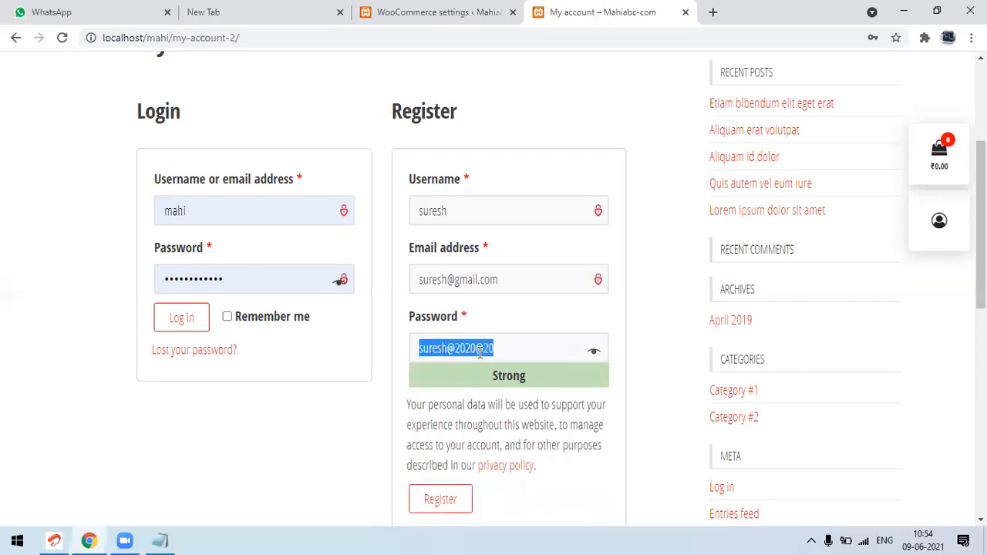
{"action": "double_click", "coordinate": [428, 352]}
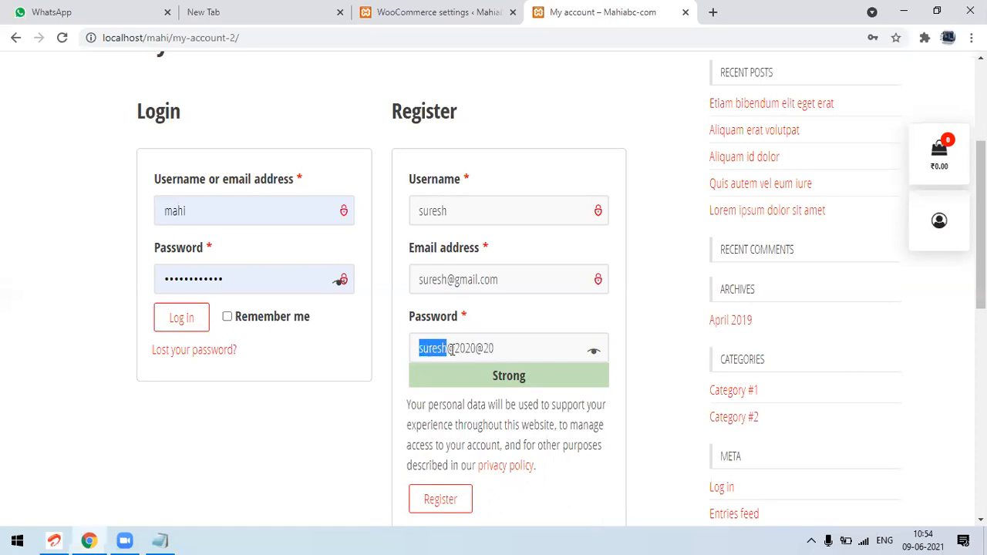
{"action": "double_click", "coordinate": [453, 348]}
{"action": "triple_click", "coordinate": [452, 348]}
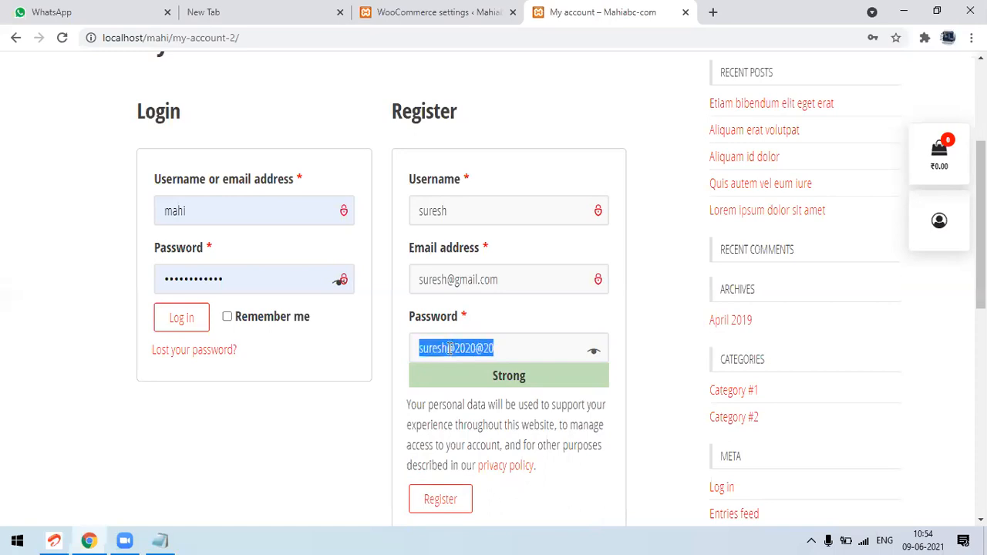
{"action": "left_click", "coordinate": [448, 349]}
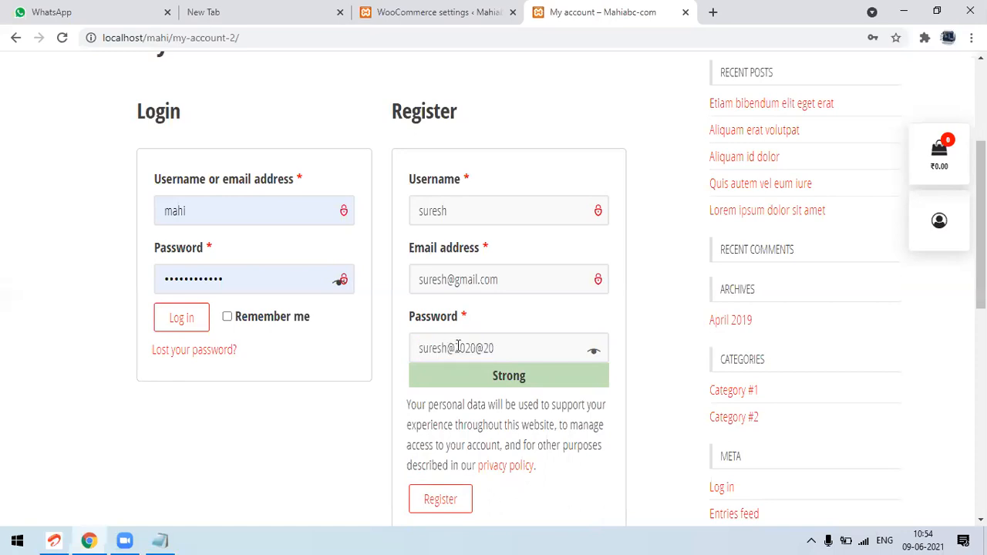
{"action": "double_click", "coordinate": [459, 347]}
{"action": "double_click", "coordinate": [484, 348]}
{"action": "triple_click", "coordinate": [482, 348]}
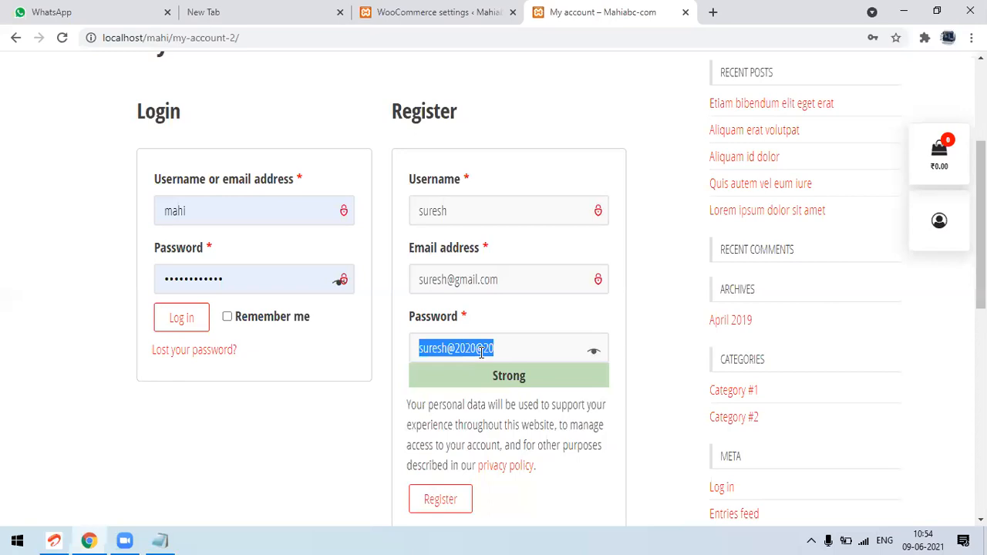
{"action": "left_click", "coordinate": [503, 348]}
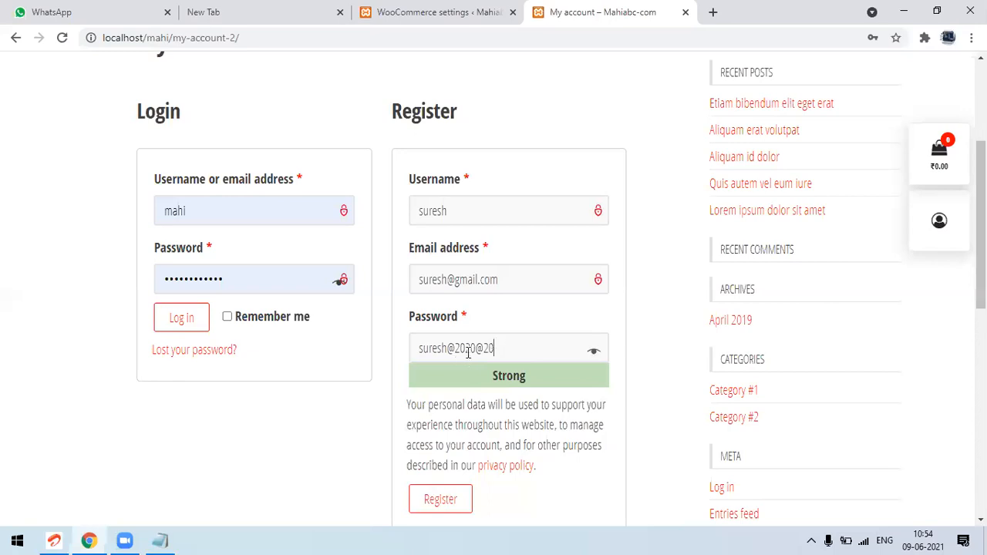
{"action": "double_click", "coordinate": [467, 349]}
{"action": "triple_click", "coordinate": [483, 350]}
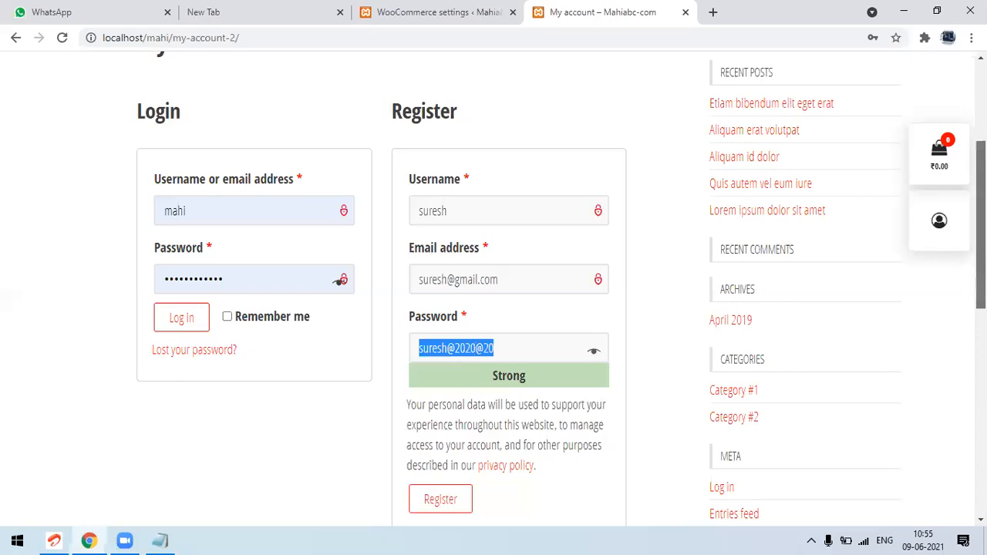
Register the new customer account and save its login credentials in the browser, revealing the password for checking
{"action": "scroll", "coordinate": [652, 324], "scroll_direction": "down", "scroll_amount": 2}
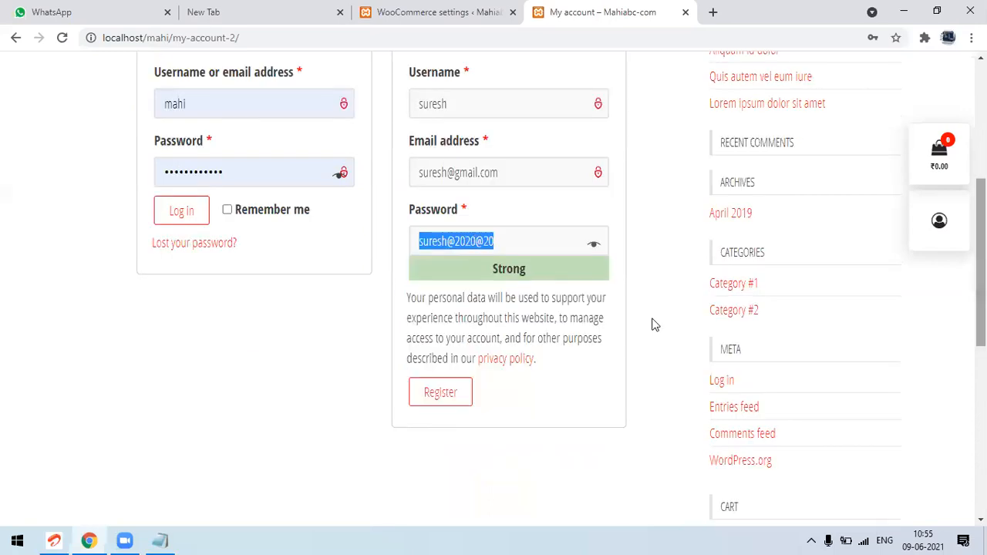
{"action": "left_click", "coordinate": [449, 394]}
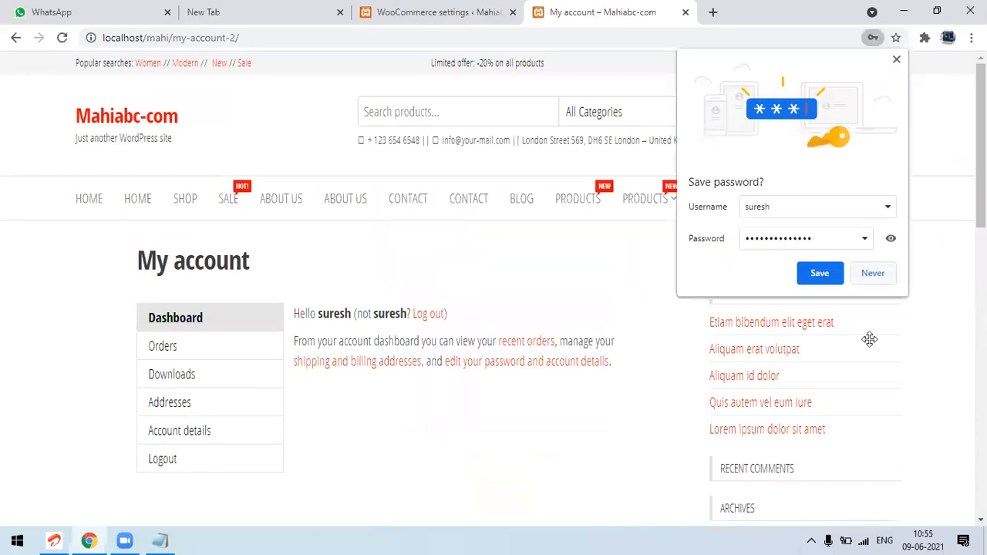
{"action": "left_click", "coordinate": [891, 239]}
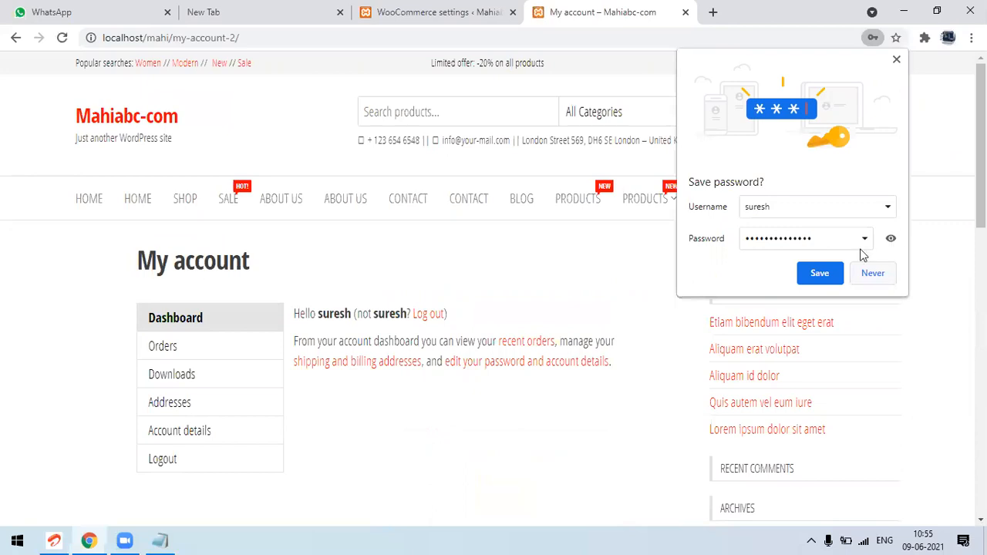
{"action": "left_click", "coordinate": [819, 274]}
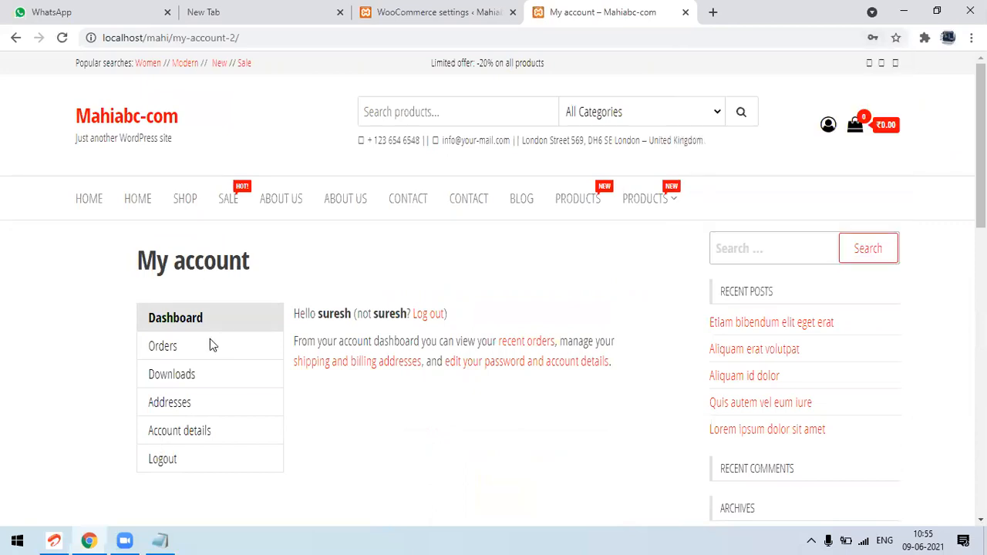
Look through the Orders, Downloads and Addresses sections of the new customer's account
{"action": "left_click", "coordinate": [162, 348]}
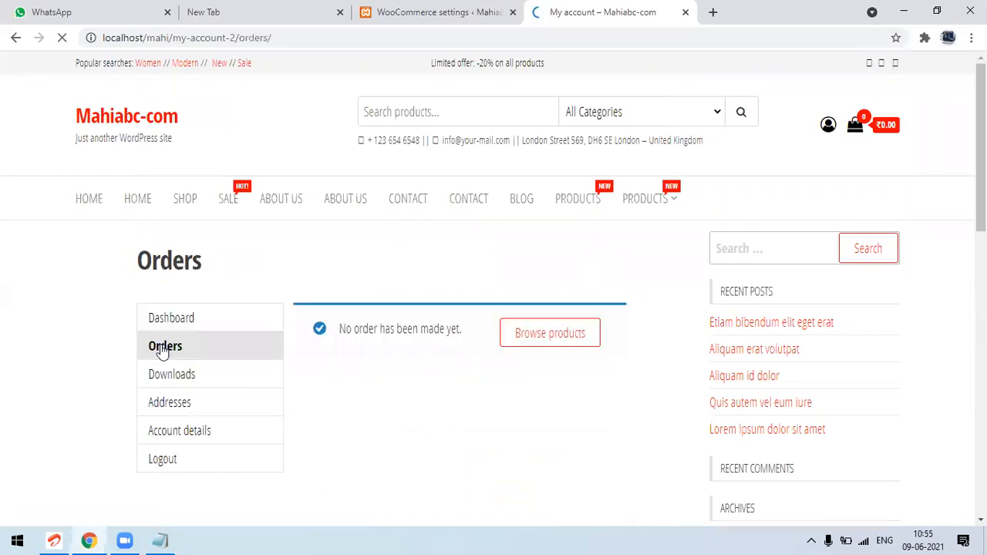
{"action": "left_click", "coordinate": [162, 378]}
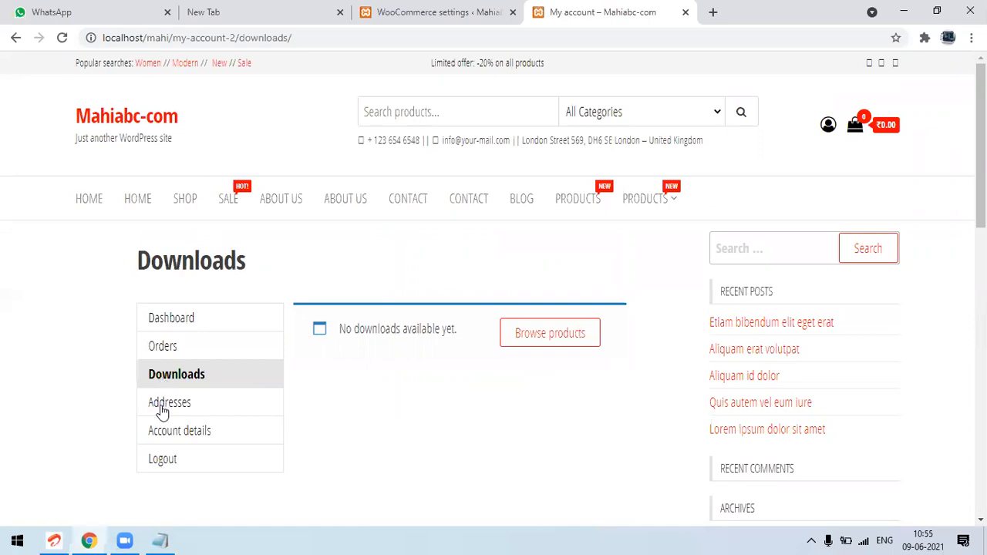
{"action": "left_click", "coordinate": [164, 404]}
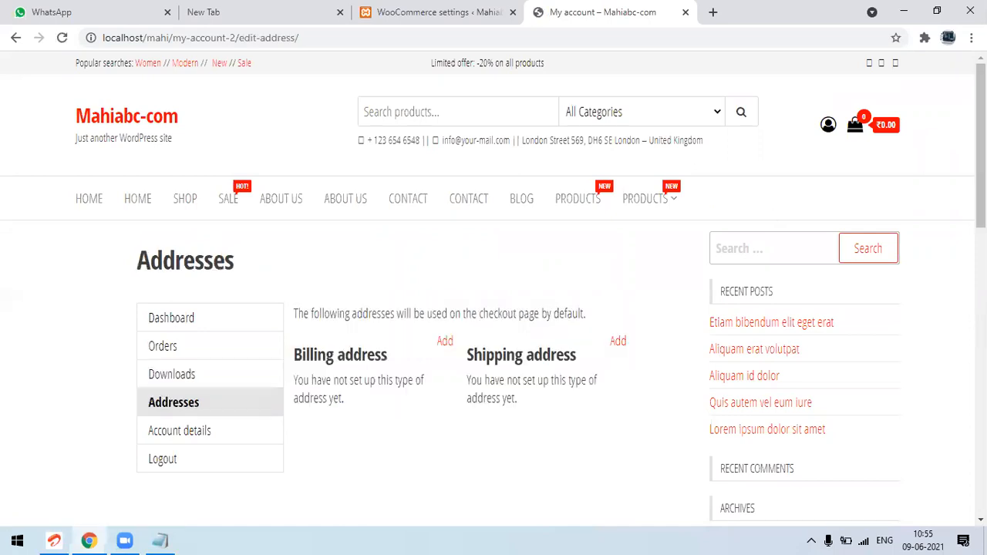
{"action": "scroll", "coordinate": [494, 309], "scroll_direction": "down", "scroll_amount": 2}
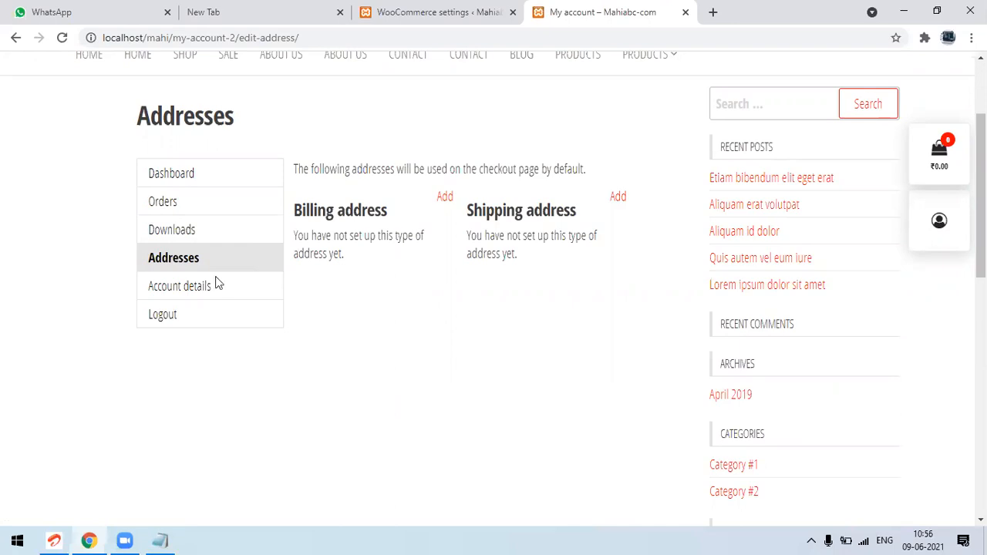
Examine the Account details form, including the name, display name, email and password change fields
{"action": "left_click", "coordinate": [199, 288]}
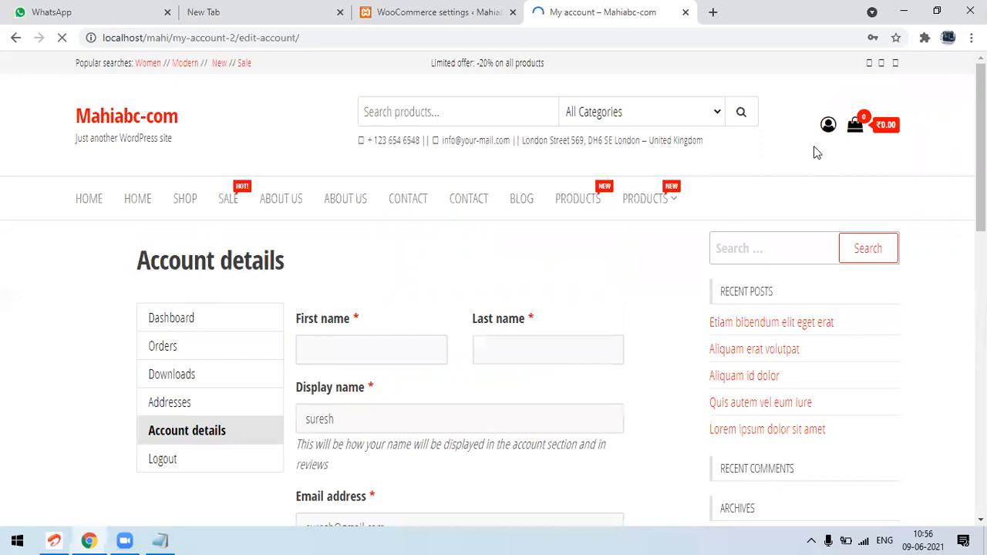
{"action": "scroll", "coordinate": [493, 293], "scroll_direction": "down", "scroll_amount": 2}
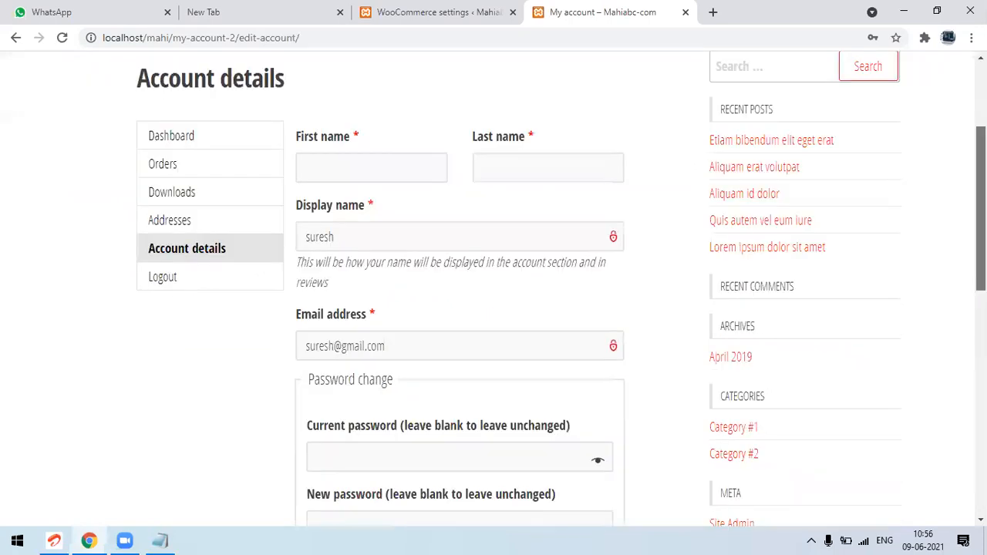
{"action": "scroll", "coordinate": [301, 383], "scroll_direction": "down", "scroll_amount": 2}
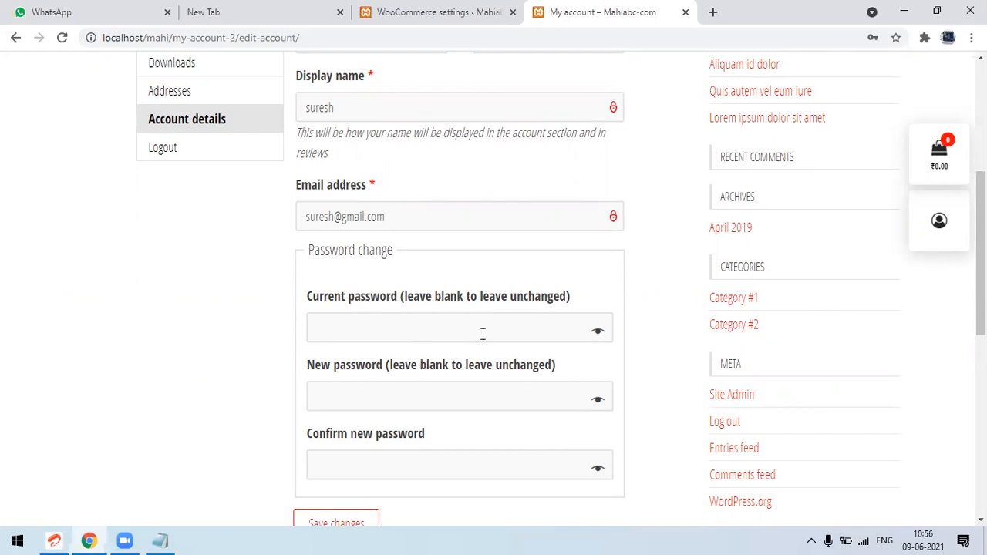
{"action": "left_click_drag", "start_coordinate": [981, 253], "coordinate": [981, 231]}
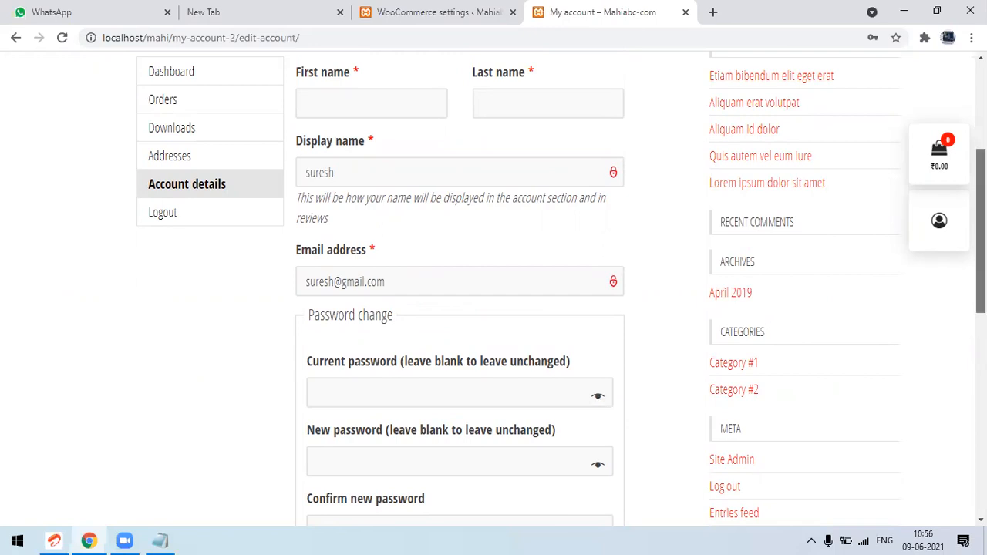
{"action": "scroll", "coordinate": [981, 231], "scroll_direction": "down", "scroll_amount": 3}
{"action": "scroll", "coordinate": [982, 231], "scroll_direction": "up", "scroll_amount": 5}
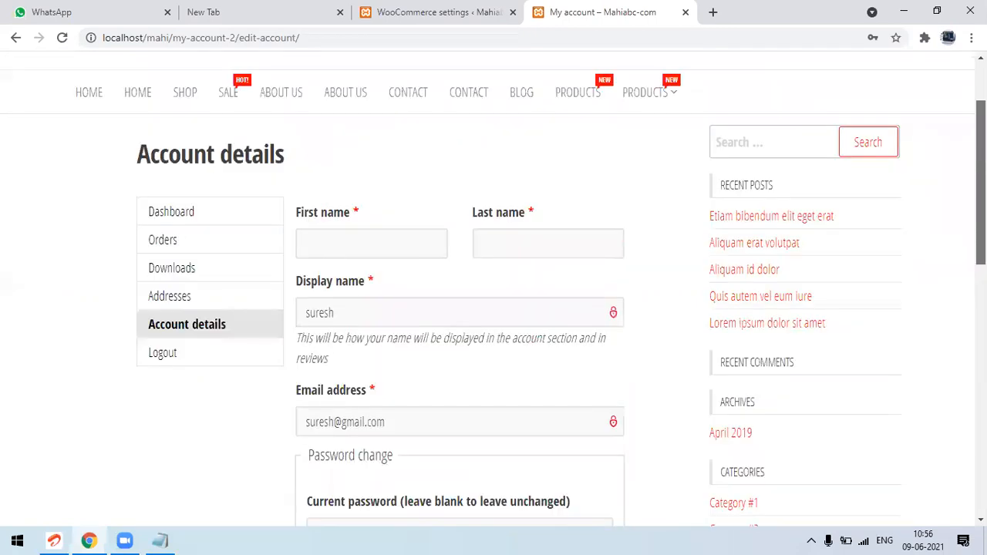
{"action": "scroll", "coordinate": [494, 293], "scroll_direction": "down", "scroll_amount": 1}
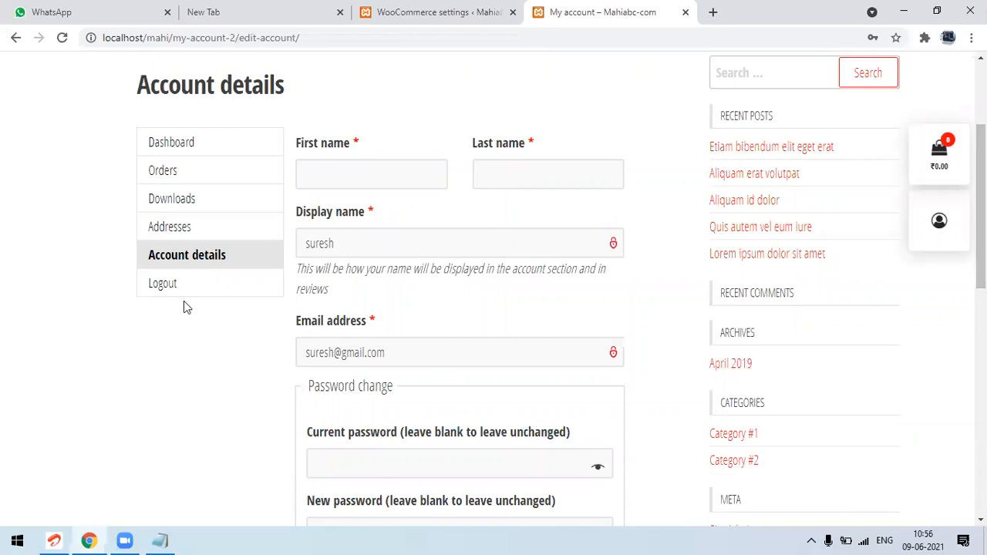
Log out of the customer account and log back in with the saved credentials, revealing the filled-in password
{"action": "left_click", "coordinate": [163, 284]}
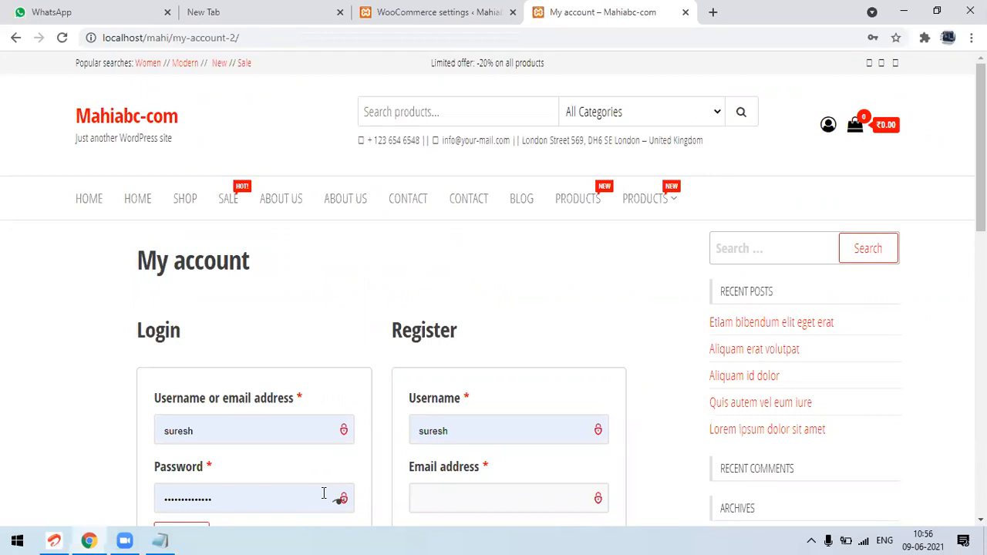
{"action": "left_click", "coordinate": [338, 498]}
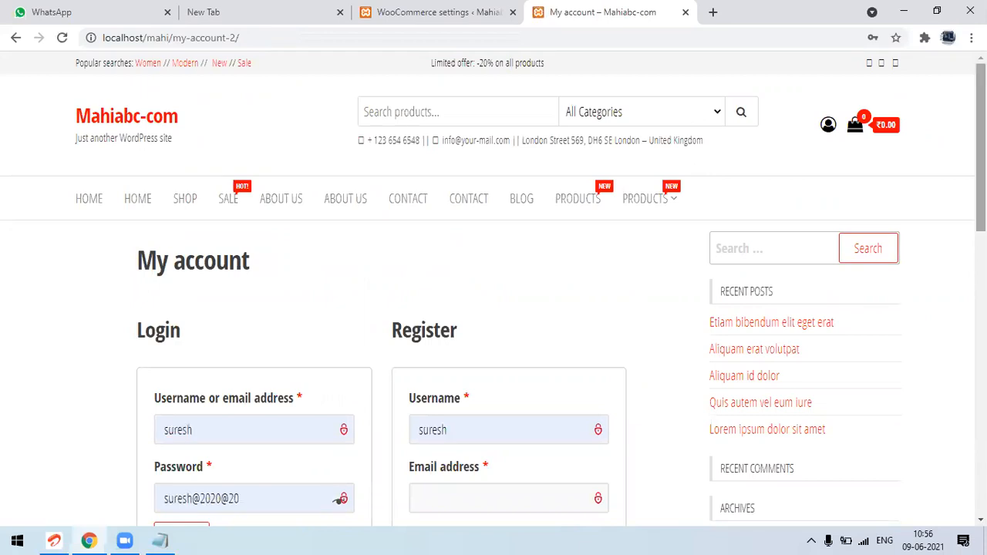
{"action": "scroll", "coordinate": [340, 462], "scroll_direction": "down", "scroll_amount": 2}
{"action": "left_click", "coordinate": [181, 397]}
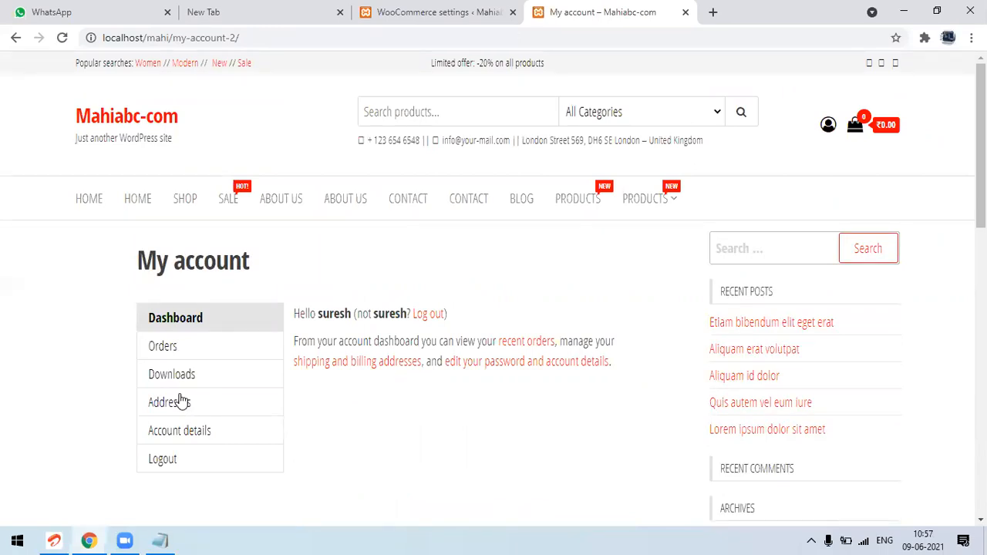
Visit the store's home page and reopen the customer's account dashboard from there
{"action": "left_click", "coordinate": [171, 117]}
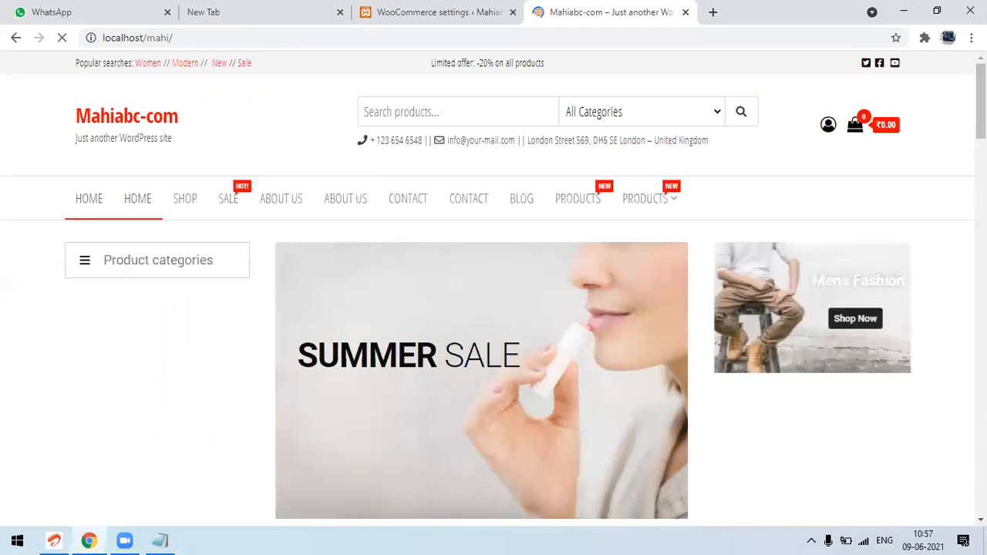
{"action": "left_click", "coordinate": [828, 127]}
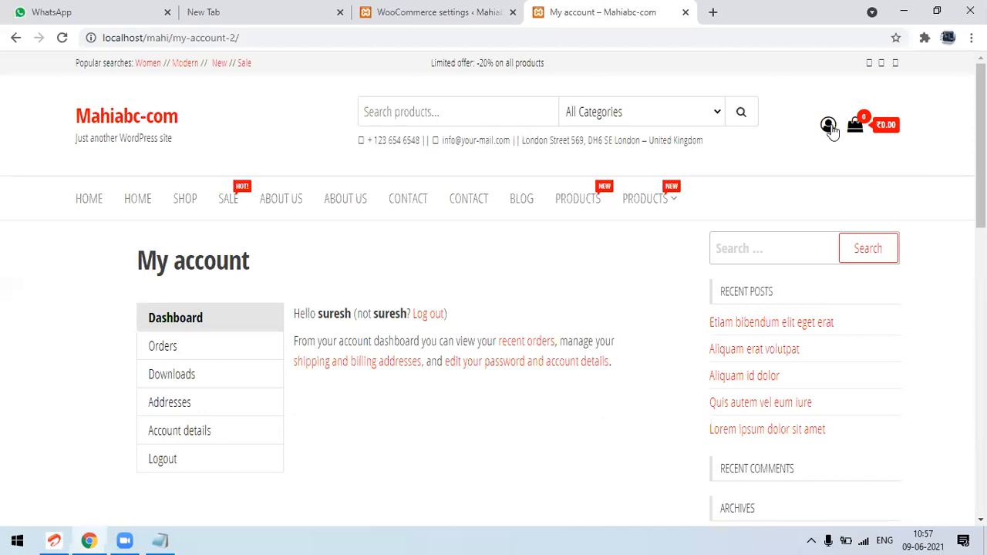
Add the featured Modern product from the store's home page to the cart and proceed to checkout
{"action": "left_click", "coordinate": [84, 127]}
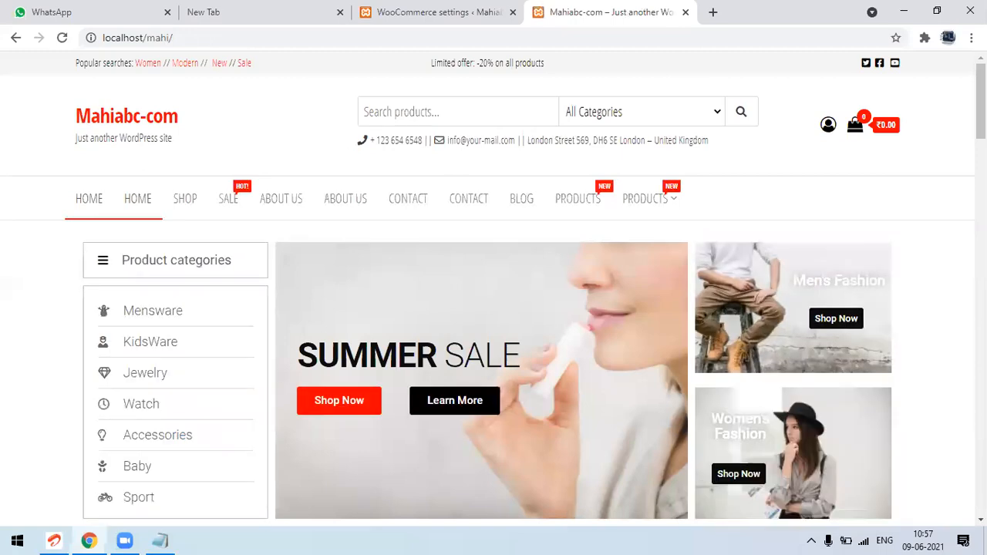
{"action": "scroll", "coordinate": [494, 286], "scroll_direction": "down", "scroll_amount": 1}
{"action": "scroll", "coordinate": [493, 285], "scroll_direction": "down", "scroll_amount": 2}
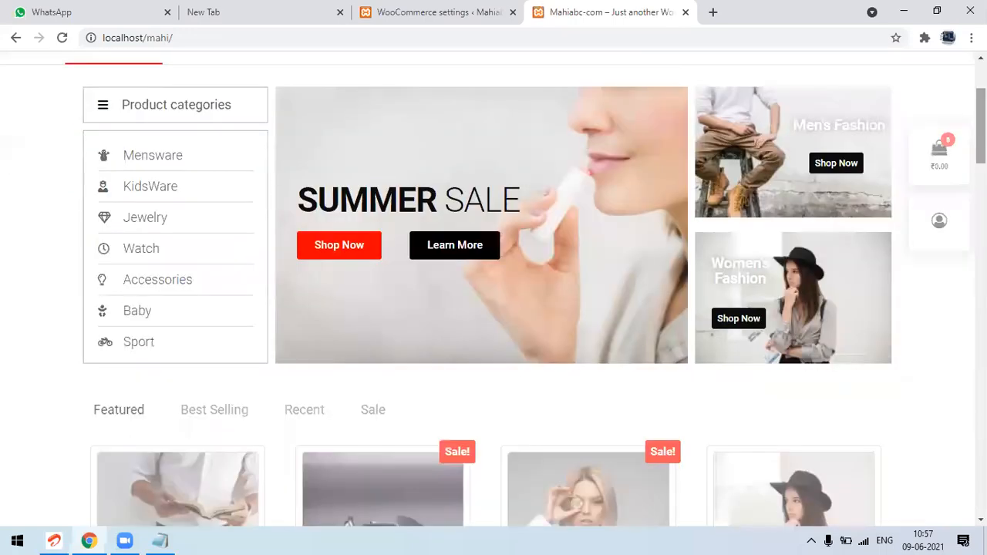
{"action": "scroll", "coordinate": [394, 374], "scroll_direction": "down", "scroll_amount": 4}
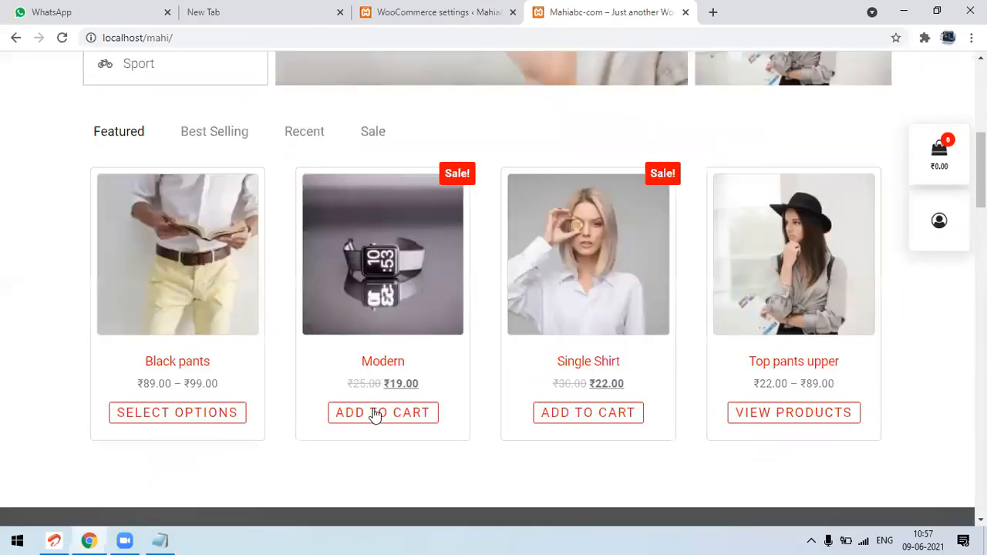
{"action": "left_click", "coordinate": [376, 416]}
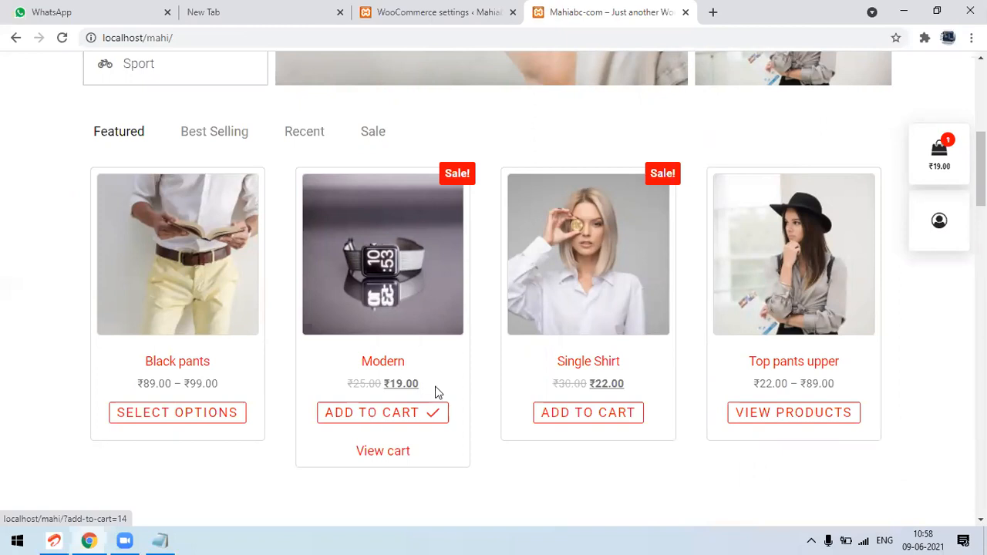
{"action": "mouse_move", "coordinate": [939, 148]}
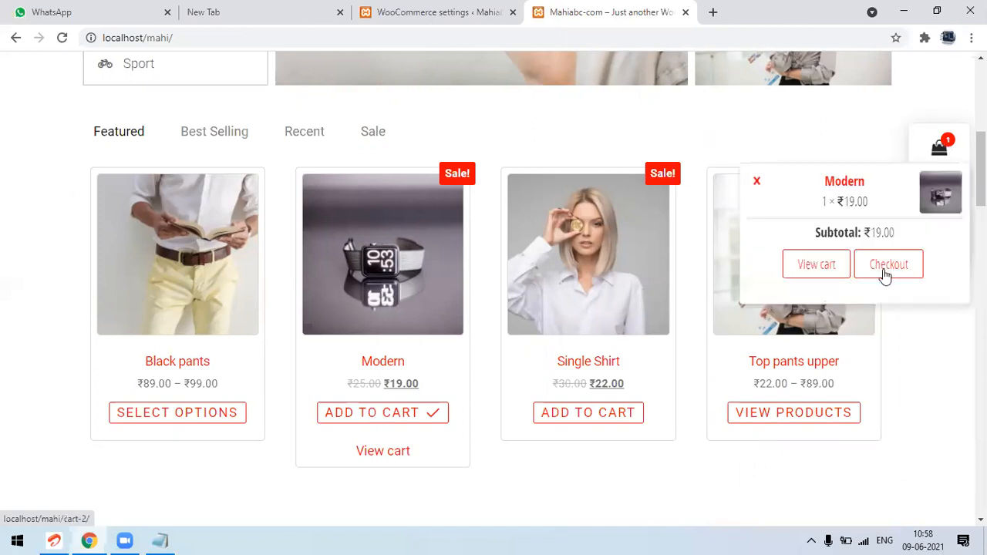
{"action": "left_click", "coordinate": [888, 272]}
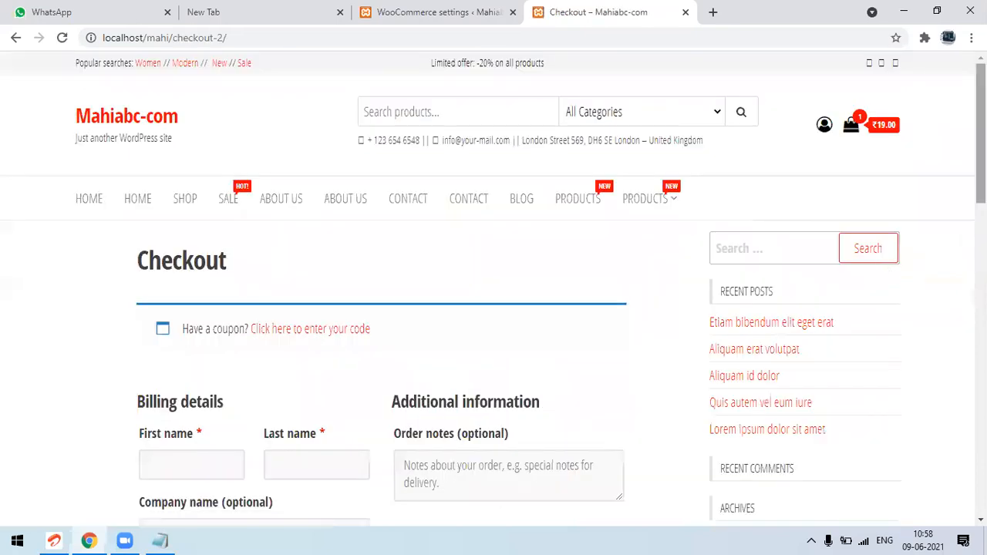
Review the checkout page's billing details form, order summary and payment section
{"action": "scroll", "coordinate": [493, 293], "scroll_direction": "down", "scroll_amount": 4}
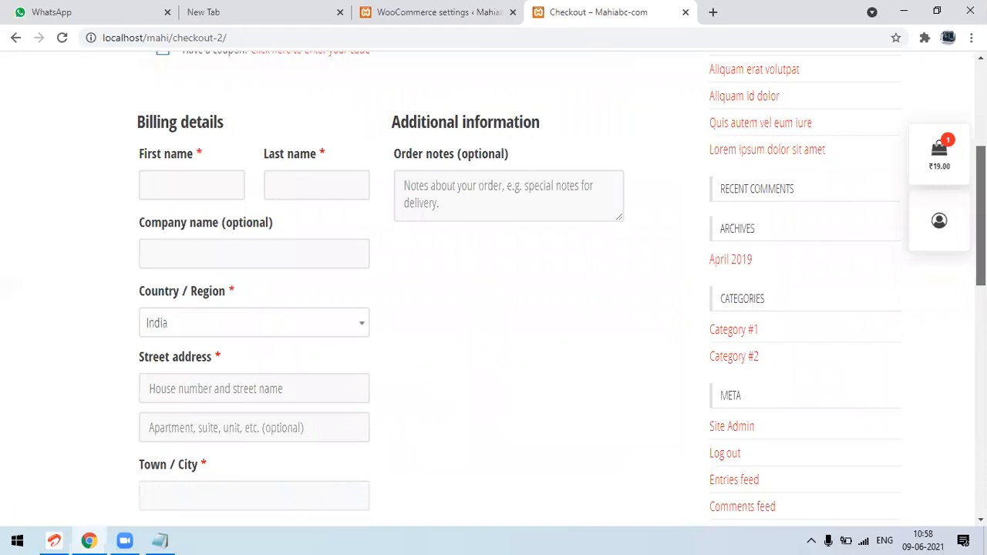
{"action": "scroll", "coordinate": [493, 293], "scroll_direction": "down", "scroll_amount": 3}
{"action": "scroll", "coordinate": [493, 293], "scroll_direction": "down", "scroll_amount": 3}
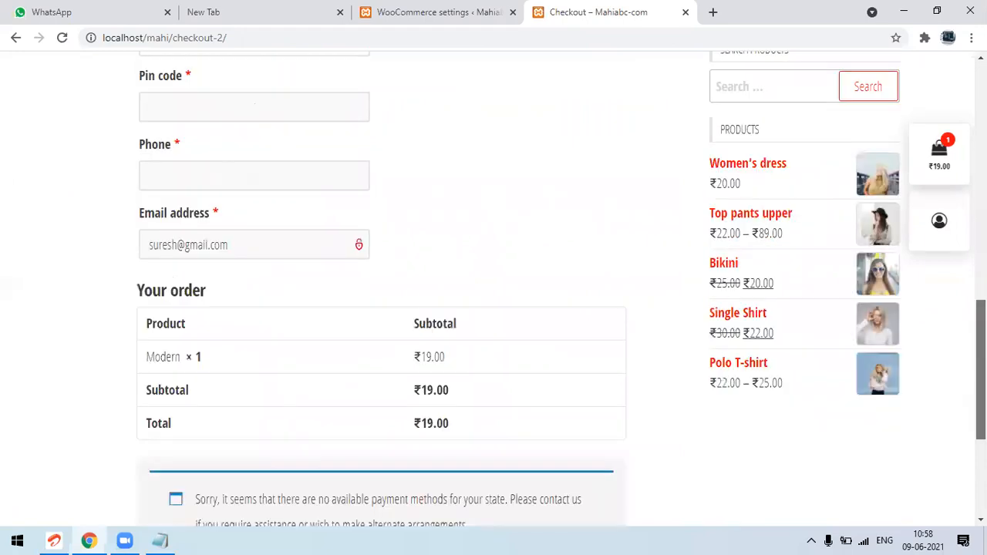
{"action": "scroll", "coordinate": [494, 293], "scroll_direction": "up", "scroll_amount": 1}
{"action": "scroll", "coordinate": [493, 293], "scroll_direction": "up", "scroll_amount": 2}
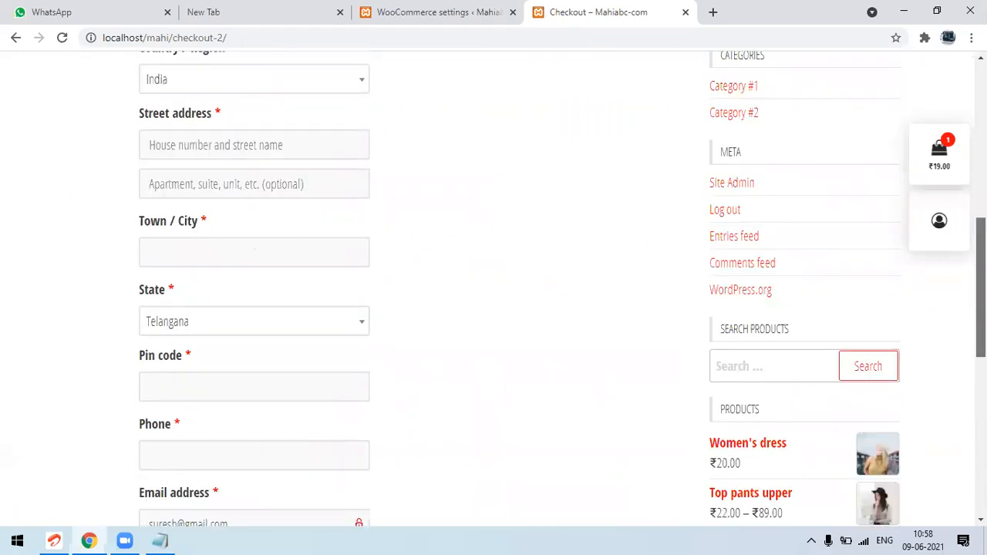
{"action": "scroll", "coordinate": [494, 293], "scroll_direction": "up", "scroll_amount": 3}
{"action": "scroll", "coordinate": [493, 293], "scroll_direction": "down", "scroll_amount": 1}
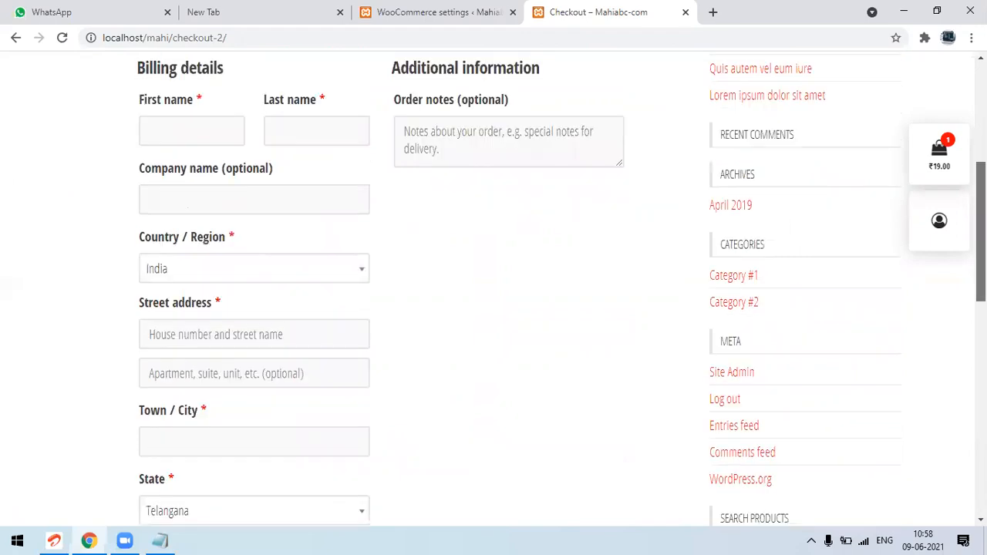
Check the checkout page's payment section, and log back in to the store's expired admin session with the saved credentials
{"action": "scroll", "coordinate": [494, 293], "scroll_direction": "down", "scroll_amount": 6}
{"action": "scroll", "coordinate": [494, 293], "scroll_direction": "down", "scroll_amount": 1}
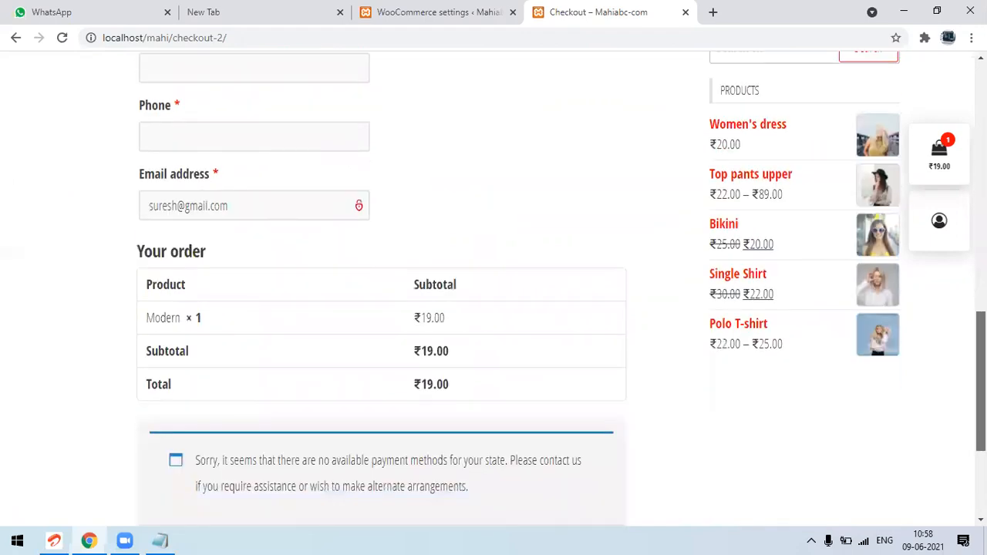
{"action": "scroll", "coordinate": [494, 293], "scroll_direction": "up", "scroll_amount": 3}
{"action": "scroll", "coordinate": [494, 293], "scroll_direction": "up", "scroll_amount": 8}
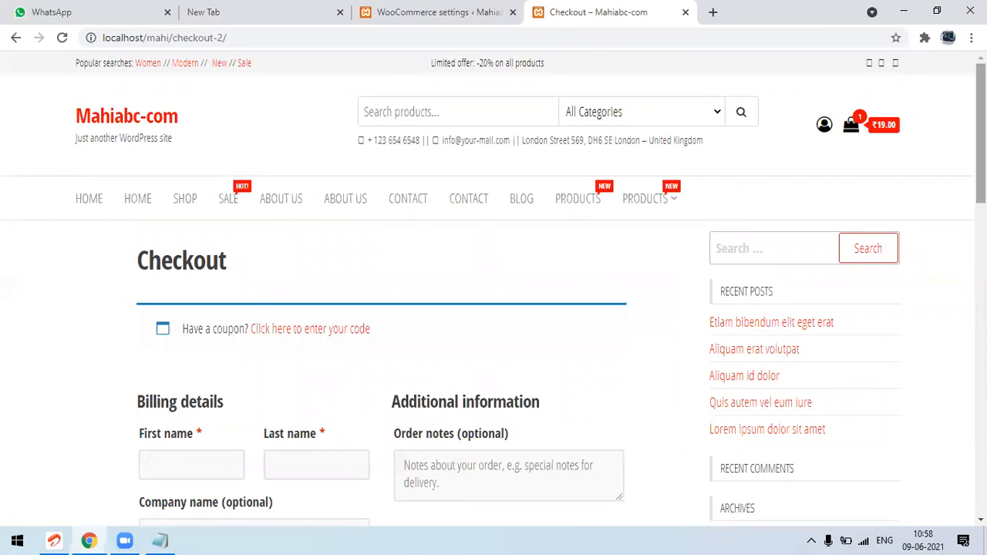
{"action": "left_click", "coordinate": [406, 10]}
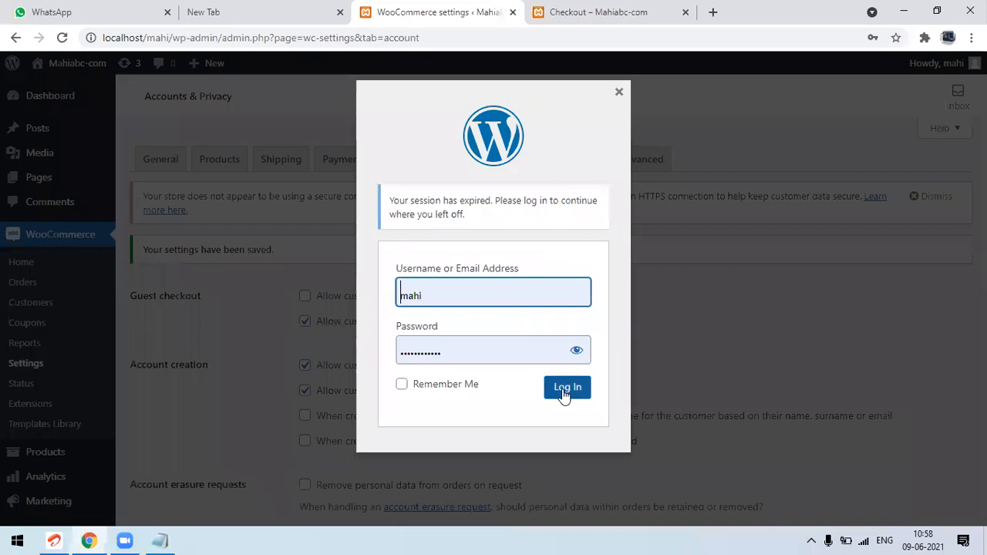
{"action": "left_click", "coordinate": [563, 391]}
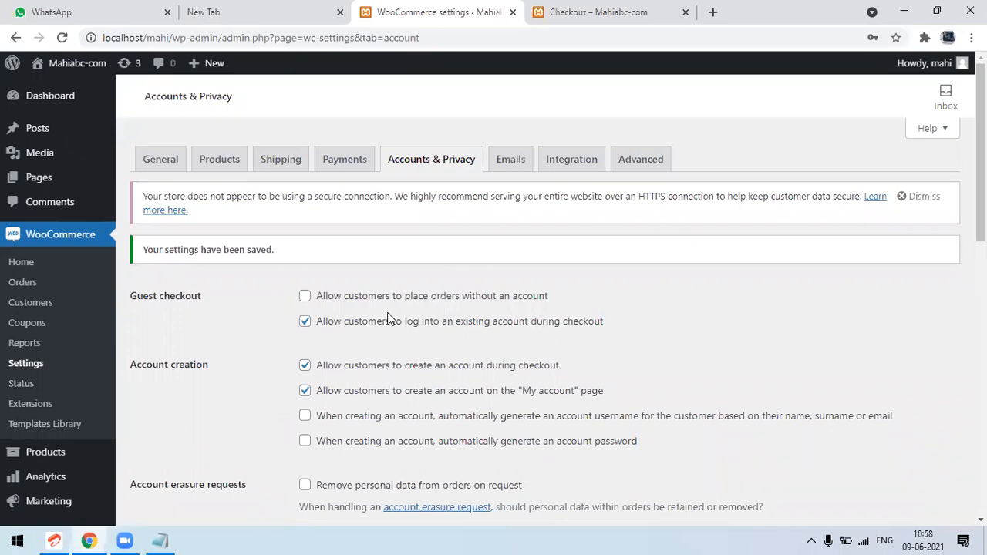
Enable the Cash on delivery payment method in the store settings and open its setup page
{"action": "left_click", "coordinate": [354, 158]}
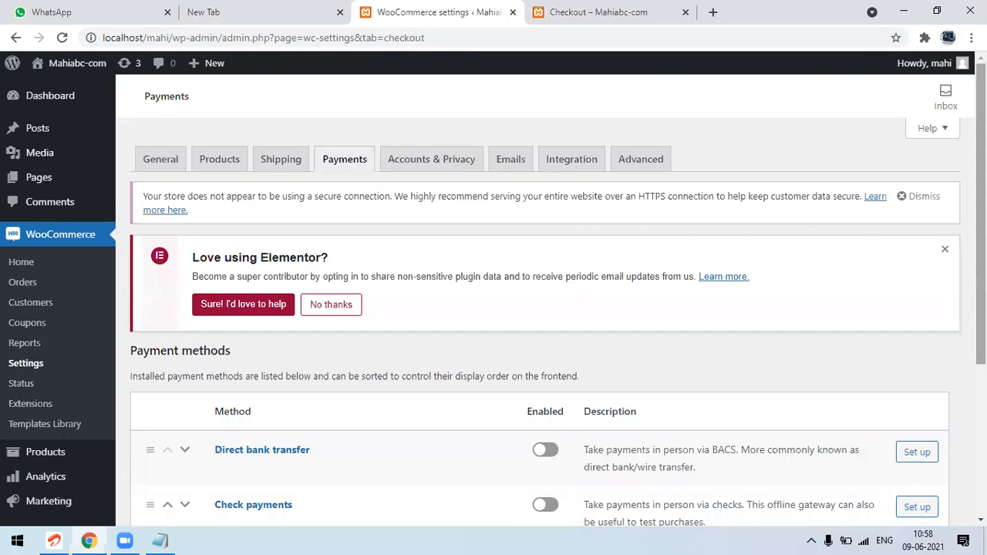
{"action": "scroll", "coordinate": [481, 346], "scroll_direction": "down", "scroll_amount": 3}
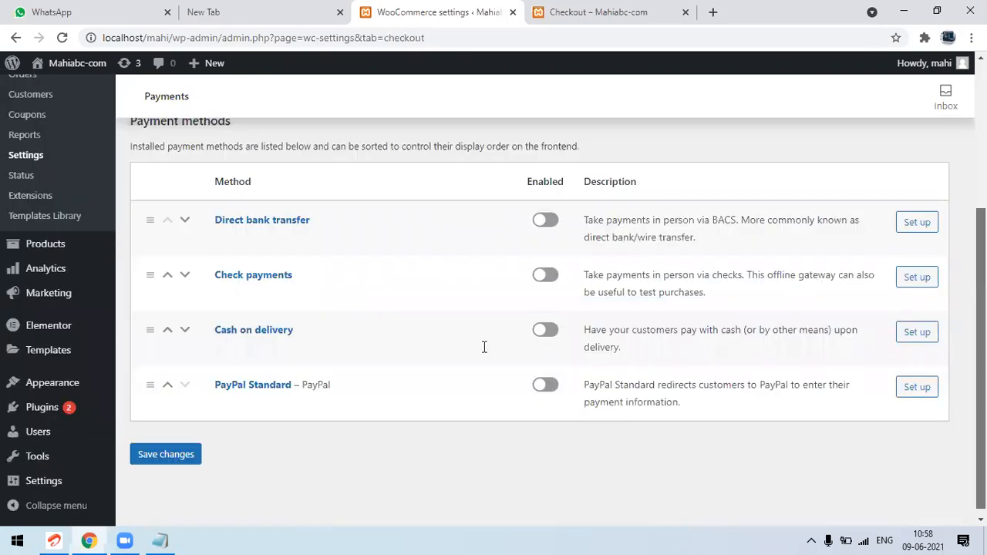
{"action": "left_click", "coordinate": [550, 338]}
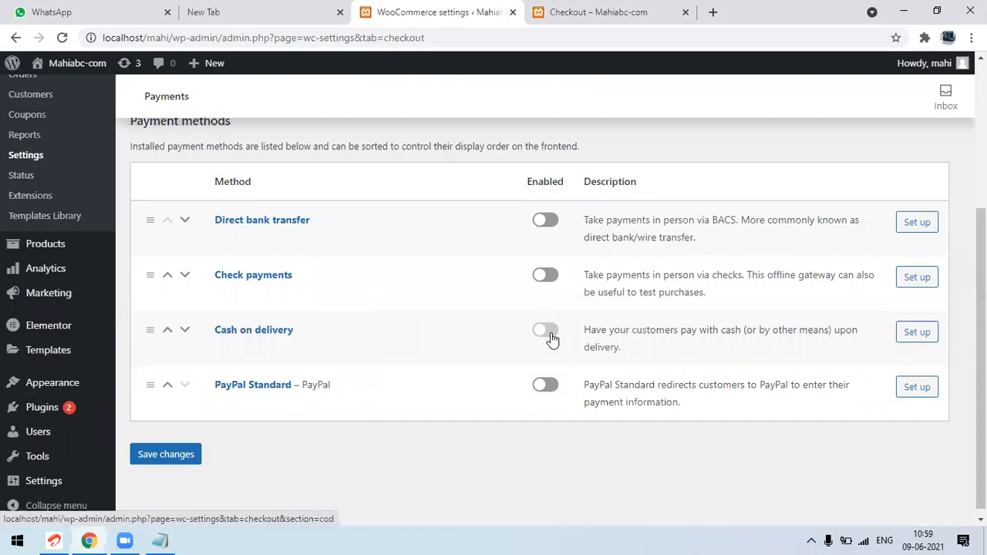
{"action": "left_click", "coordinate": [910, 335]}
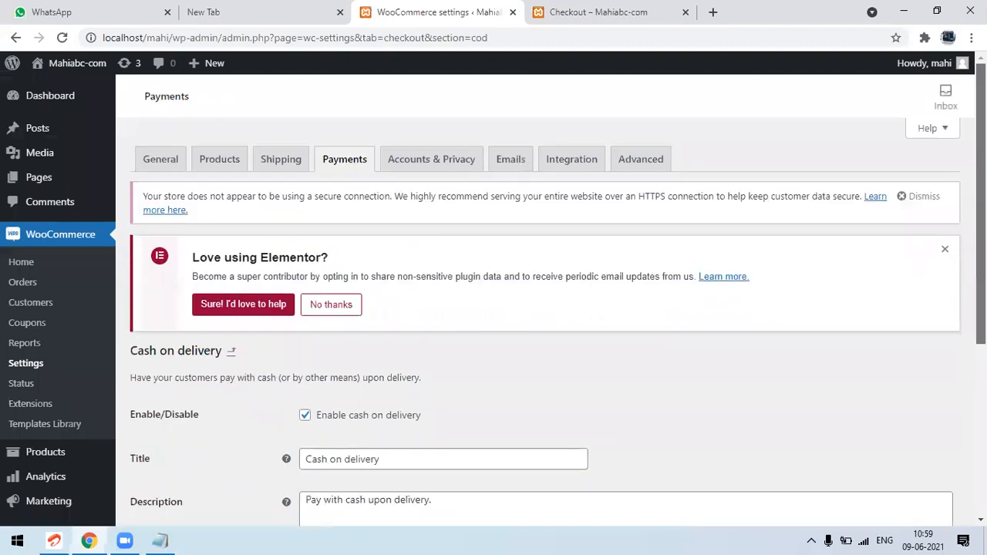
Enable cash on delivery for the shipping option Any "Flat rate" method and save the changes
{"action": "scroll", "coordinate": [539, 308], "scroll_direction": "down", "scroll_amount": 3}
{"action": "scroll", "coordinate": [430, 236], "scroll_direction": "down", "scroll_amount": 1}
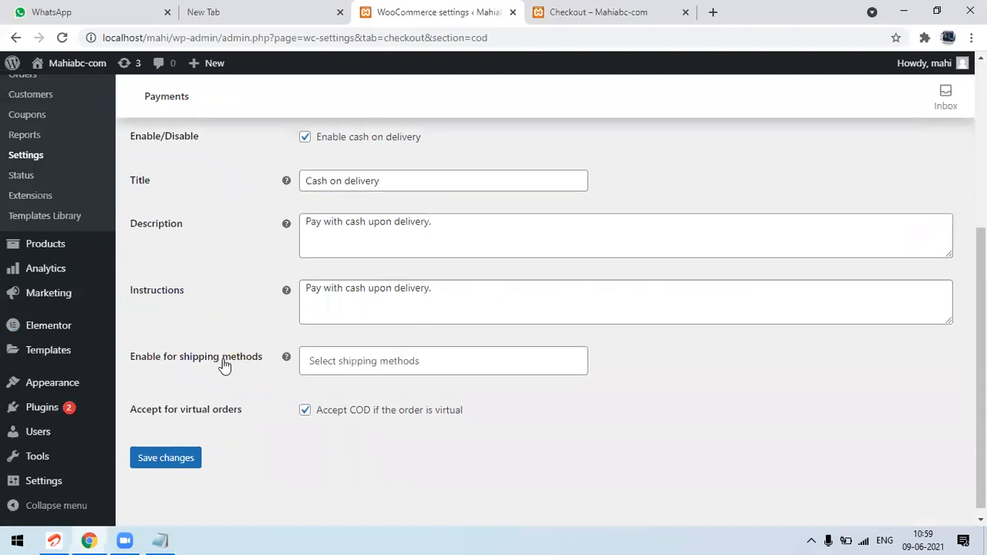
{"action": "left_click", "coordinate": [334, 354]}
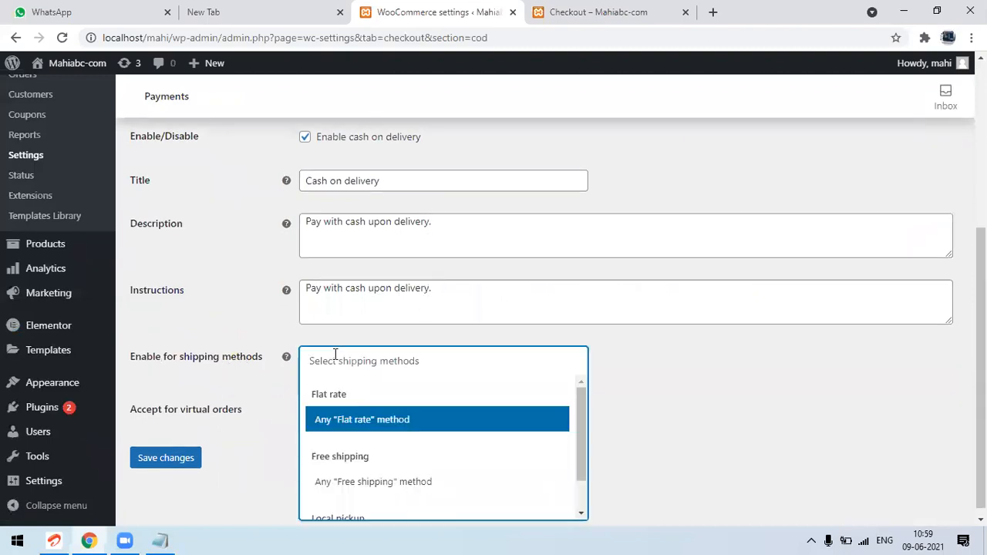
{"action": "key", "text": "Return"}
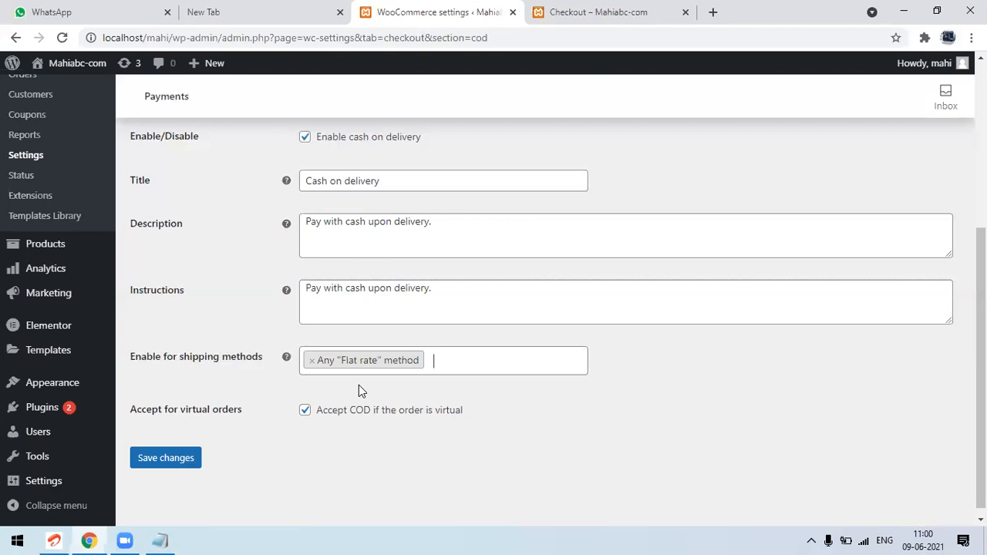
{"action": "left_click", "coordinate": [174, 465]}
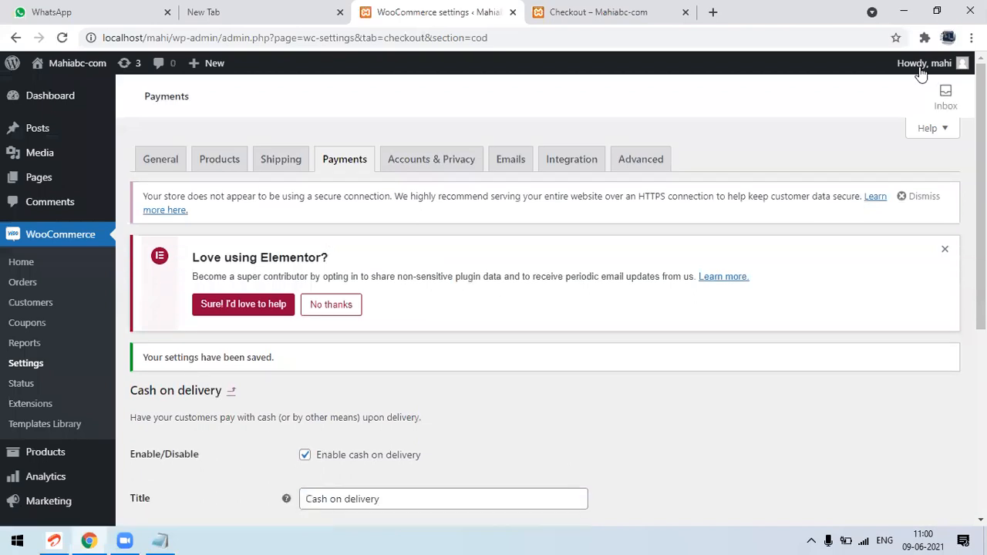
Log out of the WordPress admin account and reload the storefront's checkout page
{"action": "mouse_move", "coordinate": [920, 67]}
{"action": "left_click", "coordinate": [871, 135]}
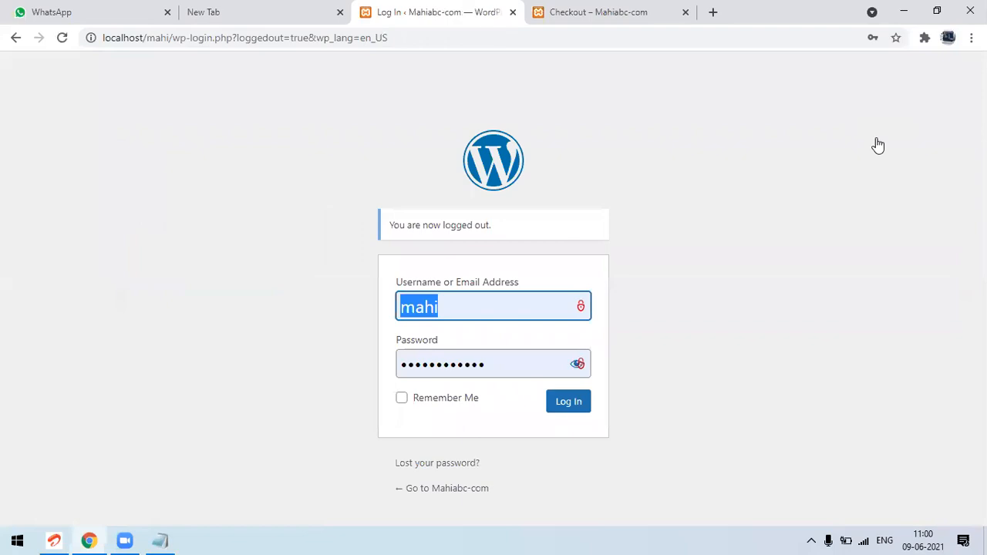
{"action": "left_click", "coordinate": [670, 7]}
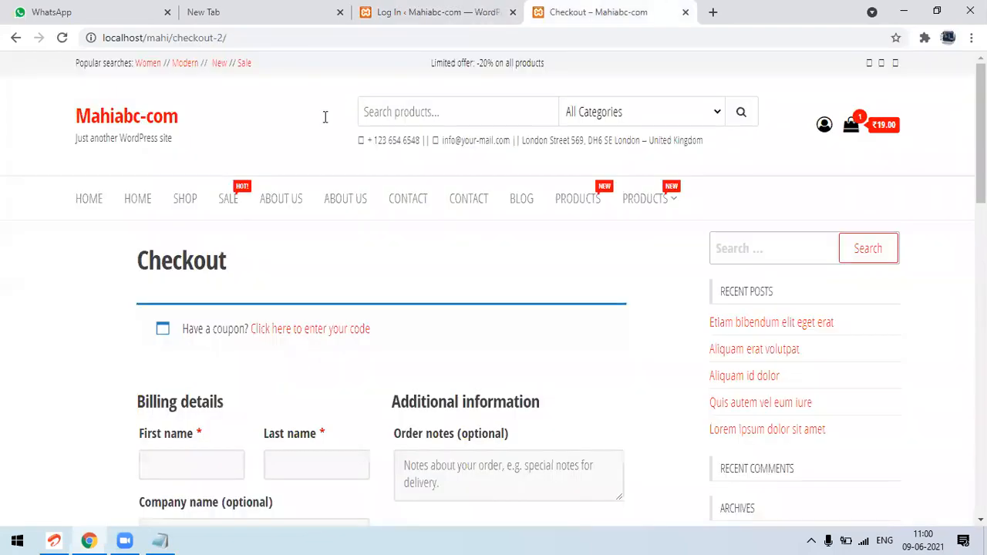
{"action": "left_click", "coordinate": [62, 38]}
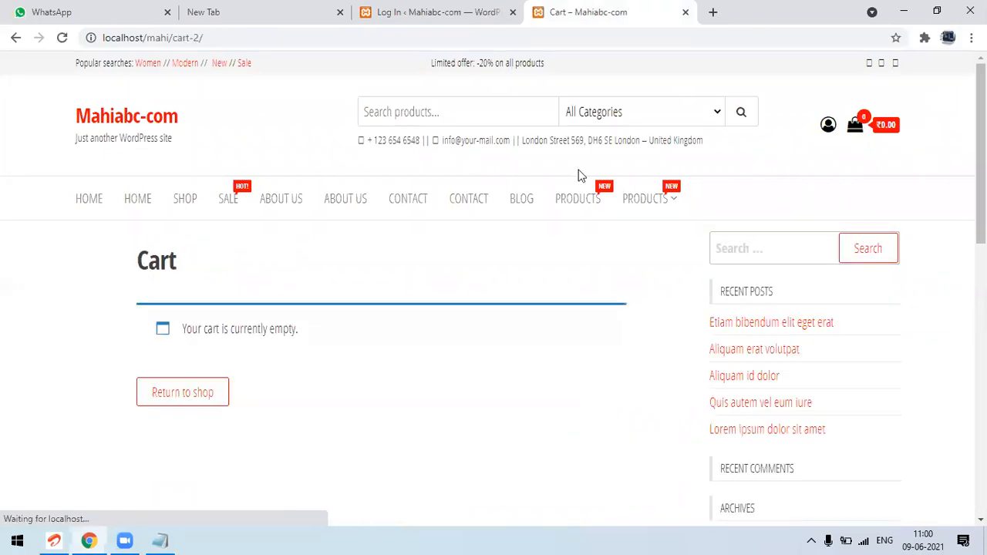
Add the Modern product to the cart again from the home page as a logged-out visitor and proceed to checkout
{"action": "left_click", "coordinate": [84, 200]}
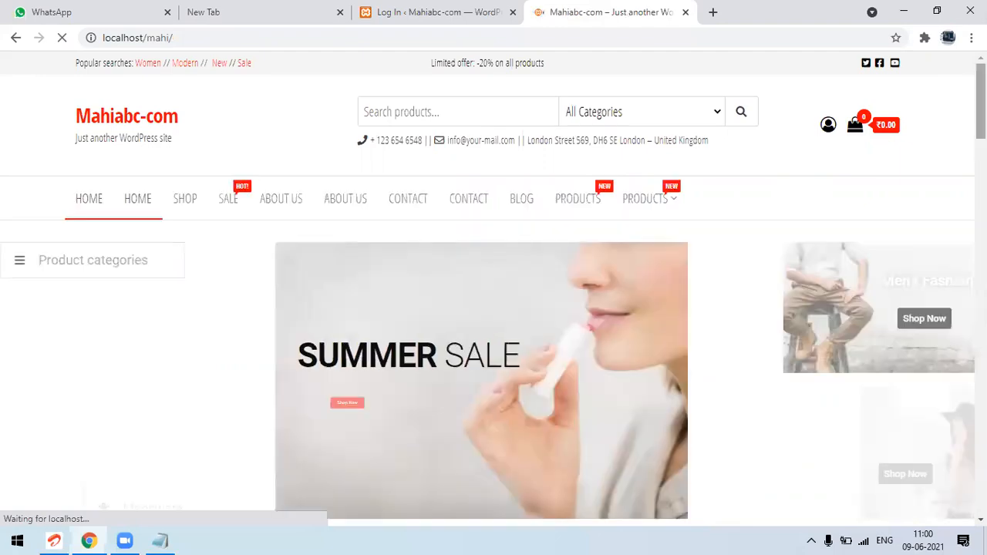
{"action": "scroll", "coordinate": [493, 291], "scroll_direction": "down", "scroll_amount": 10}
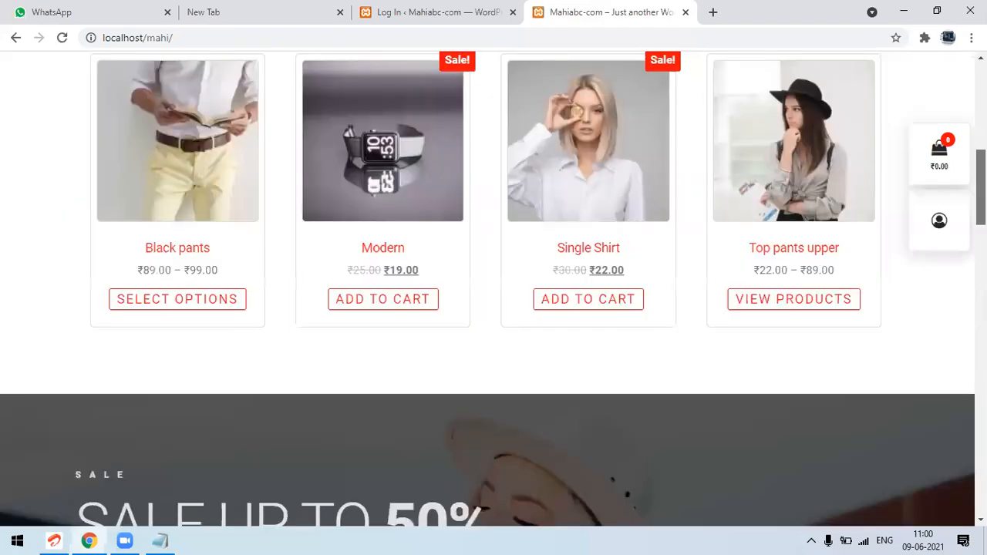
{"action": "left_click", "coordinate": [393, 291]}
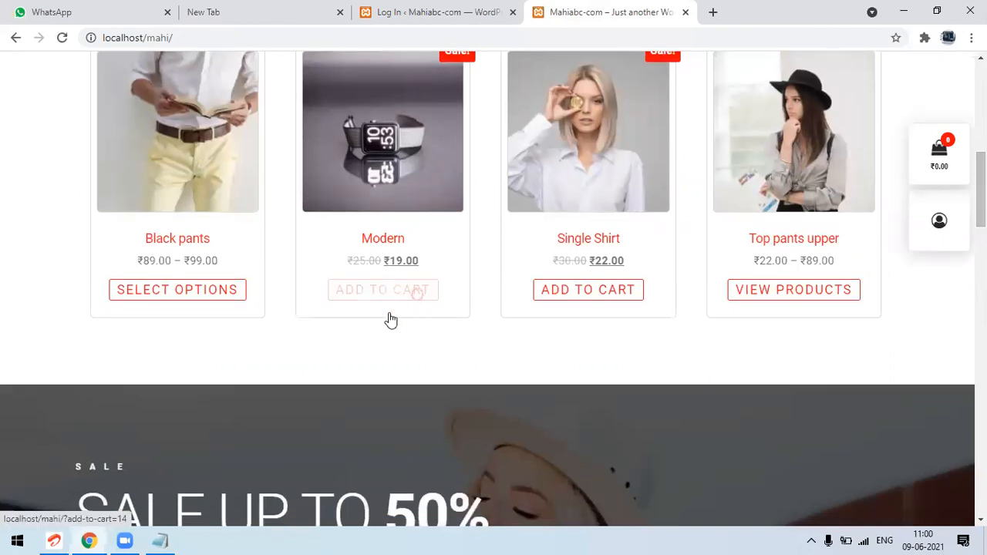
{"action": "left_click", "coordinate": [383, 328]}
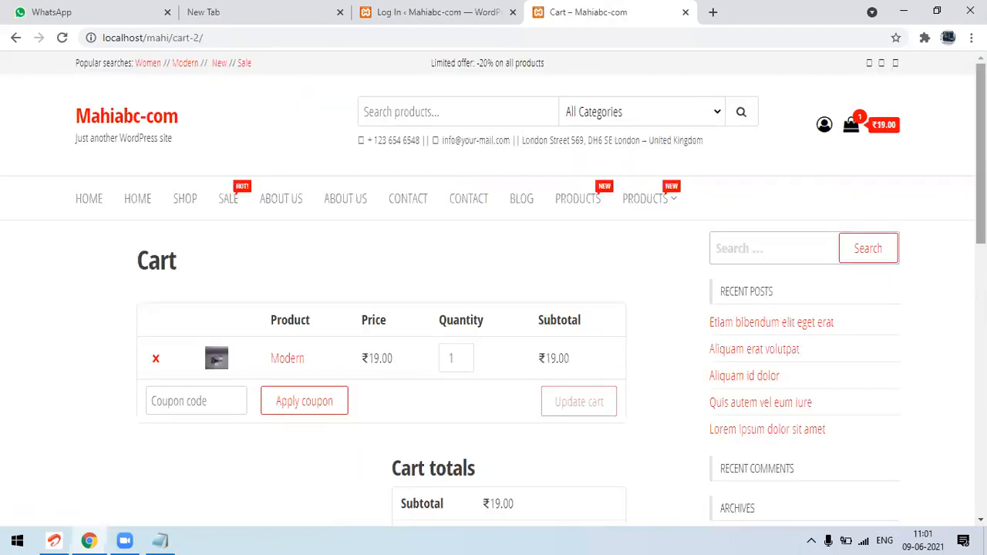
{"action": "scroll", "coordinate": [478, 474], "scroll_direction": "down", "scroll_amount": 2}
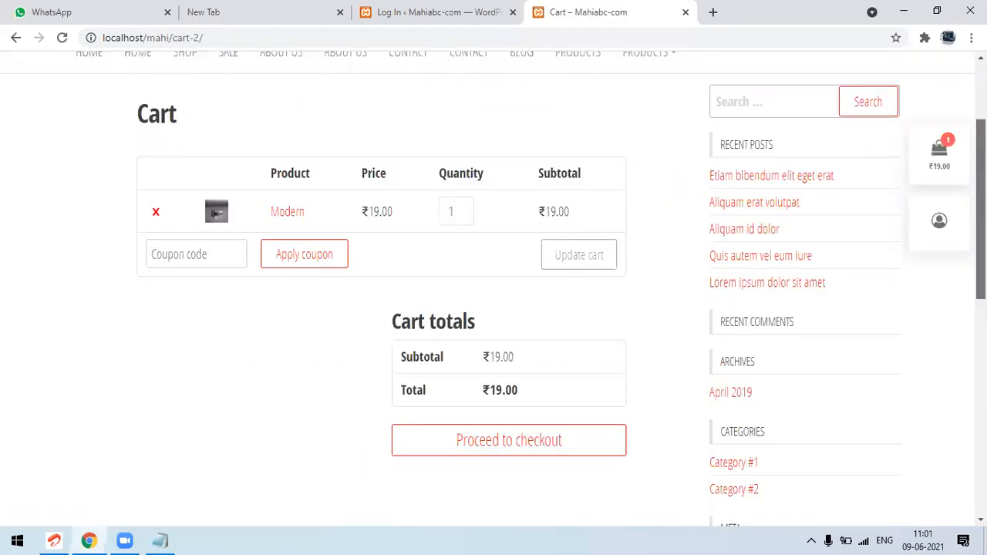
{"action": "left_click", "coordinate": [505, 451]}
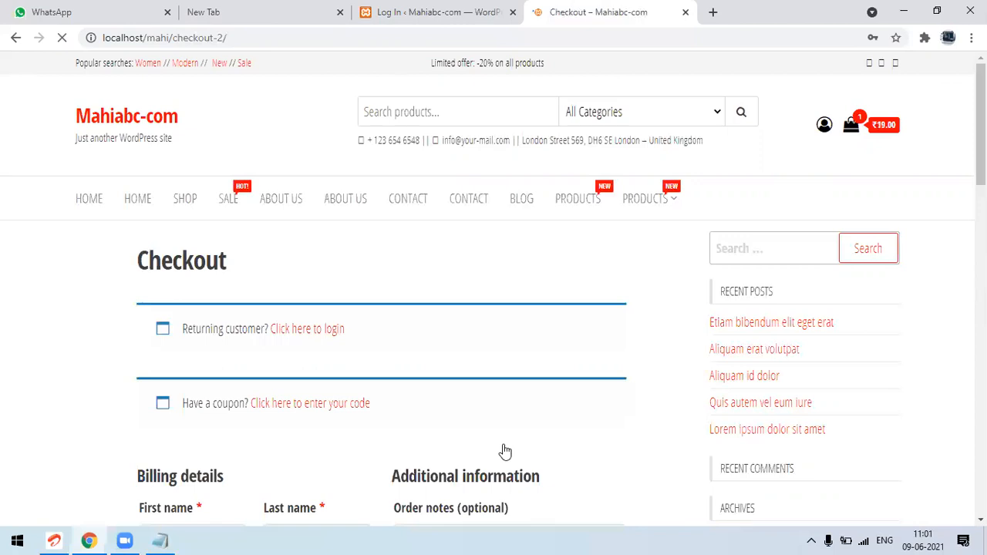
Expand the returning-customer login form on the checkout page
{"action": "triple_click", "coordinate": [218, 331]}
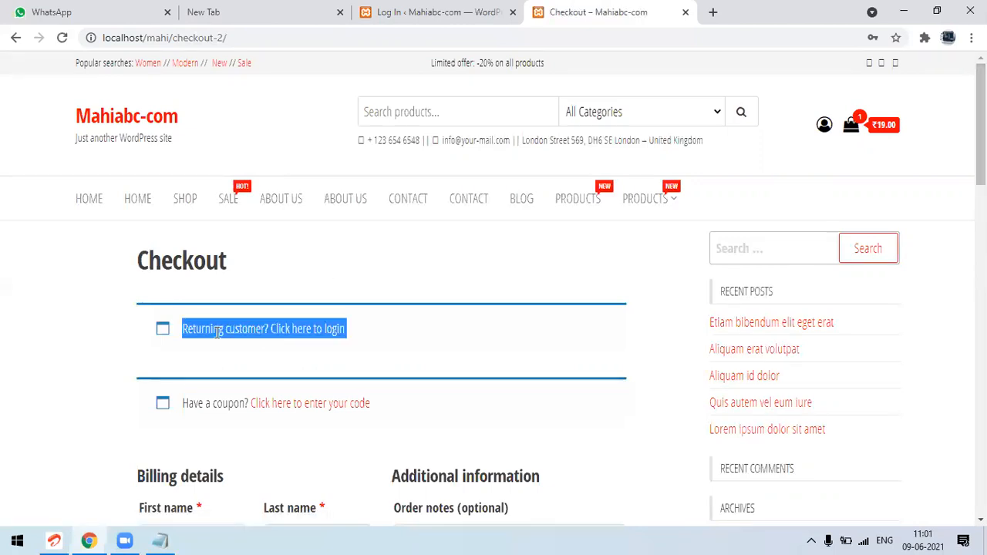
{"action": "left_click", "coordinate": [316, 330]}
{"action": "left_click", "coordinate": [378, 331]}
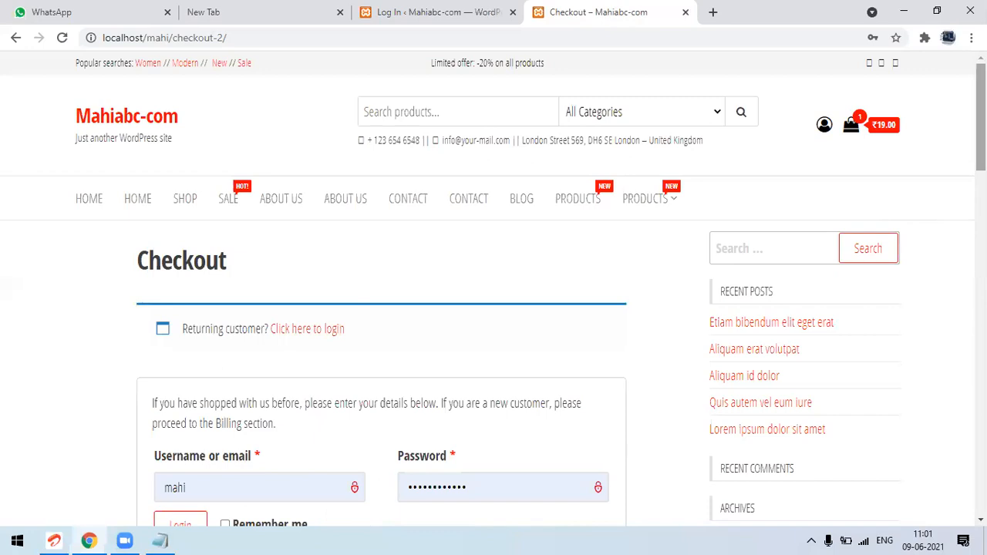
Examine the checkout page's login form, billing and account creation fields, order summary and Cash on delivery section
{"action": "scroll", "coordinate": [980, 124], "scroll_direction": "down", "scroll_amount": 2}
{"action": "scroll", "coordinate": [493, 293], "scroll_direction": "down", "scroll_amount": 3}
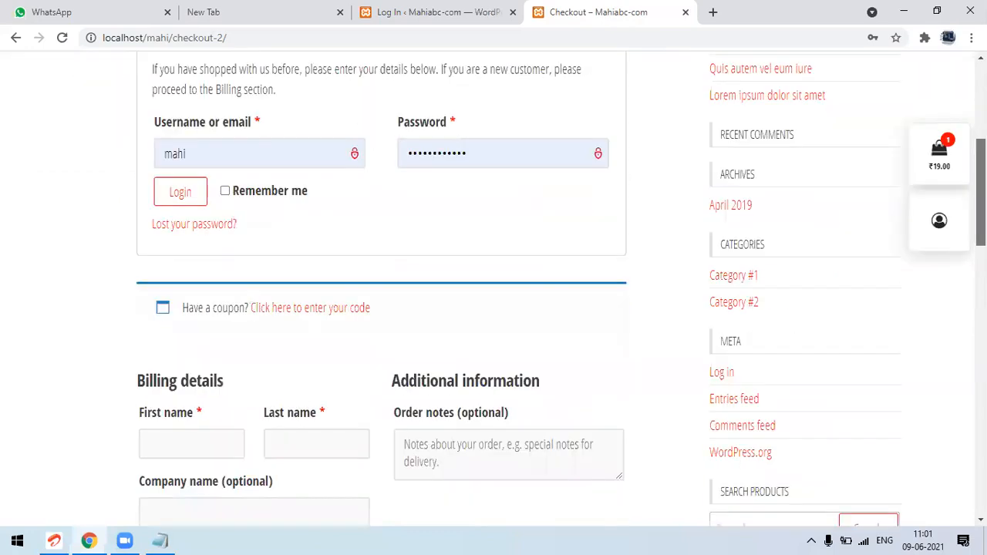
{"action": "scroll", "coordinate": [494, 293], "scroll_direction": "down", "scroll_amount": 6}
{"action": "scroll", "coordinate": [494, 293], "scroll_direction": "down", "scroll_amount": 2}
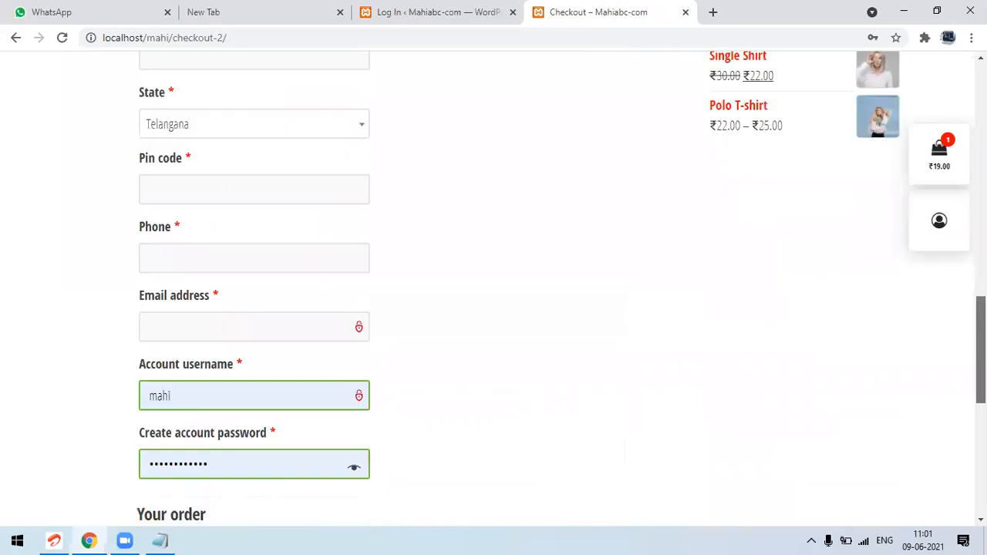
{"action": "scroll", "coordinate": [269, 351], "scroll_direction": "down", "scroll_amount": 1}
{"action": "double_click", "coordinate": [269, 350]}
{"action": "left_click", "coordinate": [562, 445]}
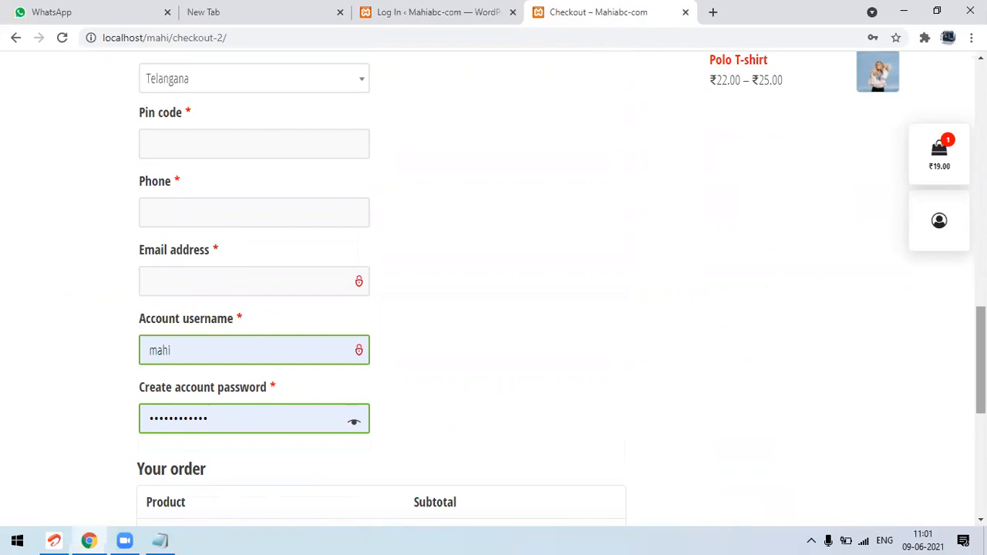
{"action": "scroll", "coordinate": [980, 370], "scroll_direction": "down", "scroll_amount": 1}
{"action": "scroll", "coordinate": [980, 371], "scroll_direction": "down", "scroll_amount": 4}
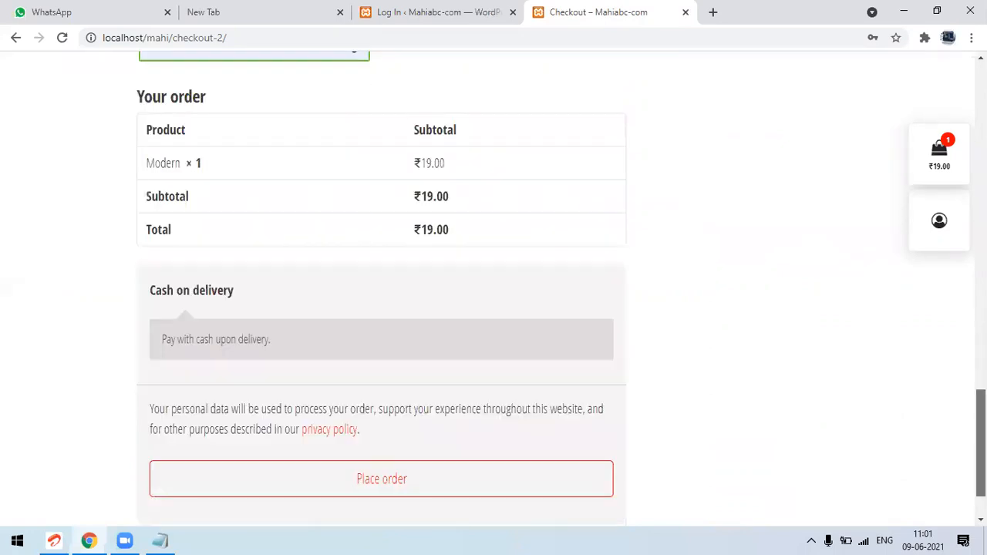
{"action": "scroll", "coordinate": [493, 285], "scroll_direction": "down", "scroll_amount": 1}
{"action": "scroll", "coordinate": [494, 289], "scroll_direction": "up", "scroll_amount": 1}
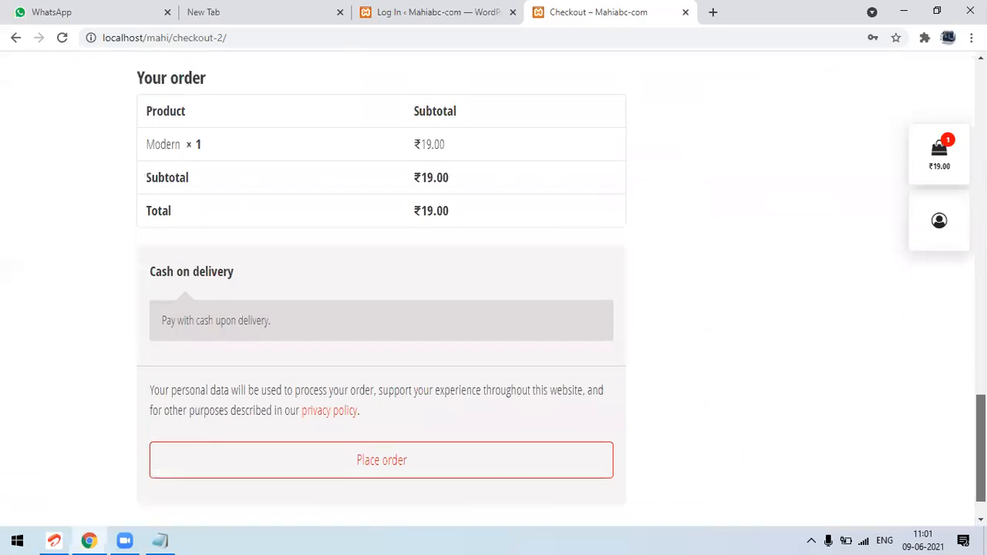
{"action": "scroll", "coordinate": [372, 333], "scroll_direction": "up", "scroll_amount": 1}
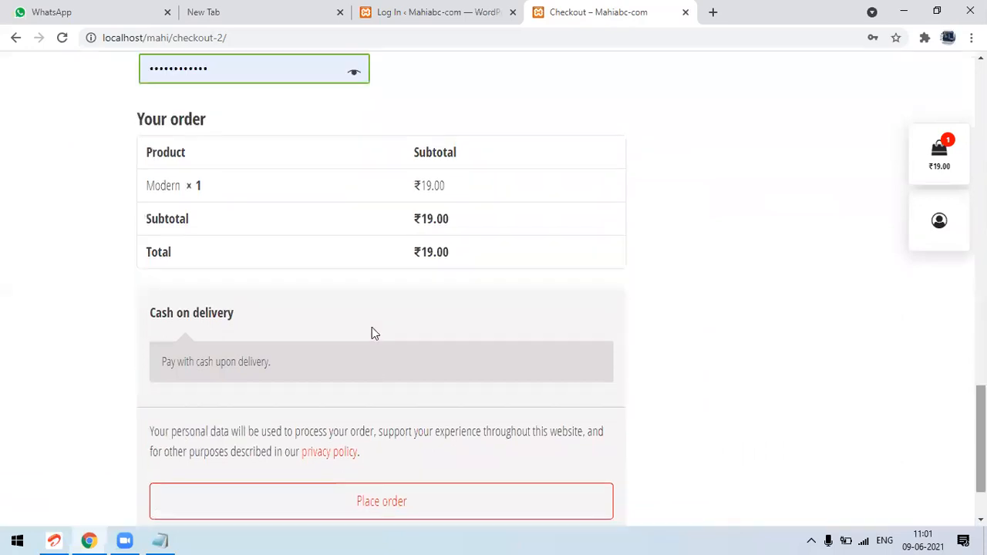
{"action": "double_click", "coordinate": [206, 314]}
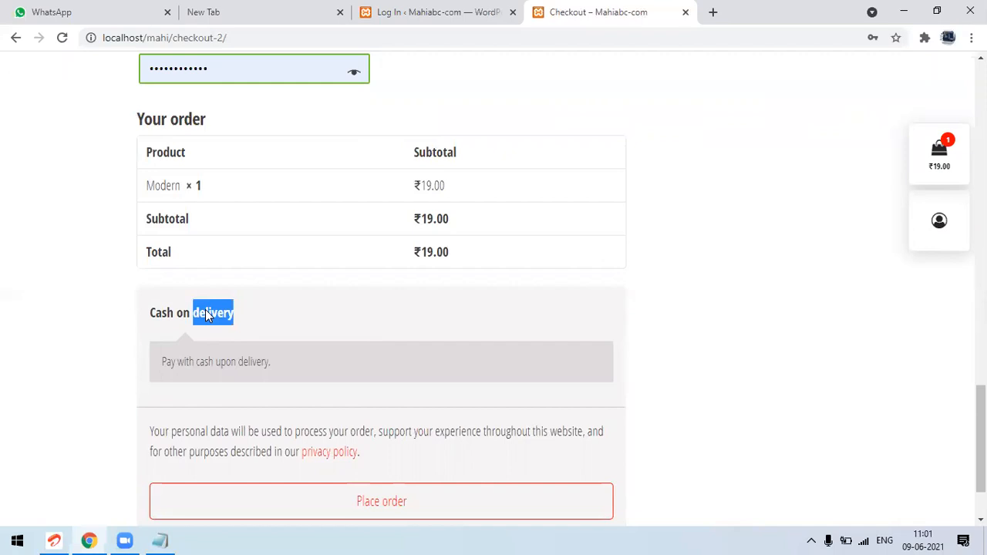
{"action": "left_click", "coordinate": [230, 312]}
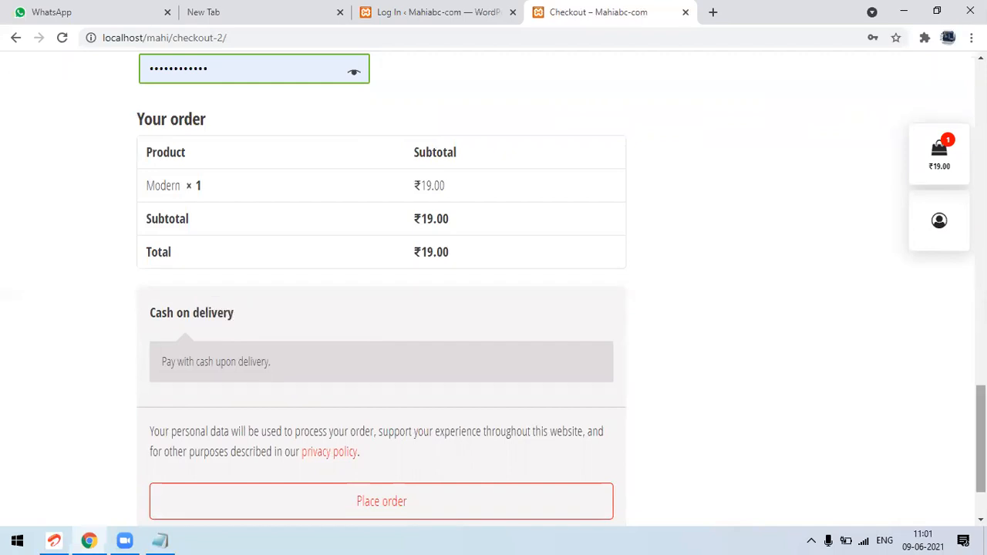
Fill in the customer's first name and last name in the checkout billing details
{"action": "scroll", "coordinate": [493, 285], "scroll_direction": "up", "scroll_amount": 7}
{"action": "scroll", "coordinate": [224, 385], "scroll_direction": "up", "scroll_amount": 5}
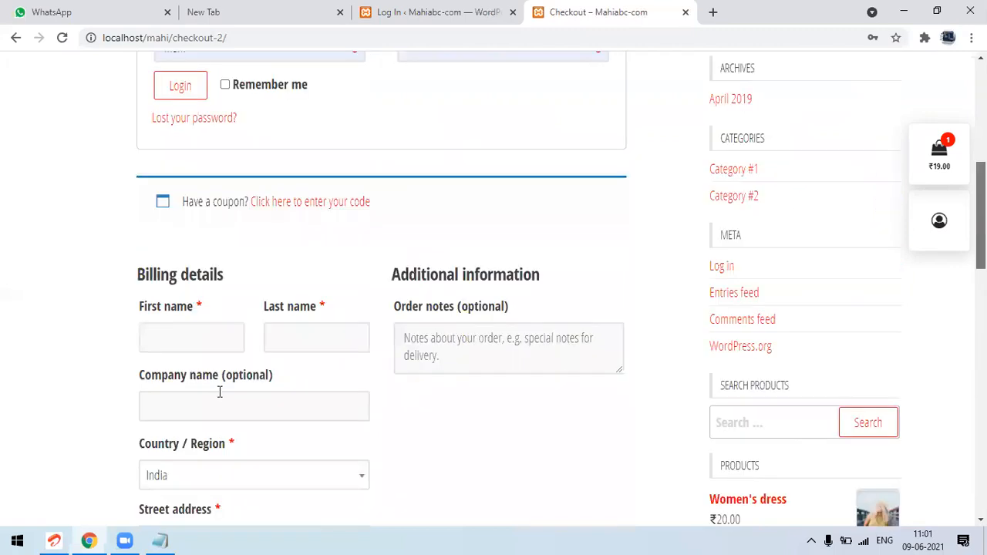
{"action": "left_click", "coordinate": [227, 344]}
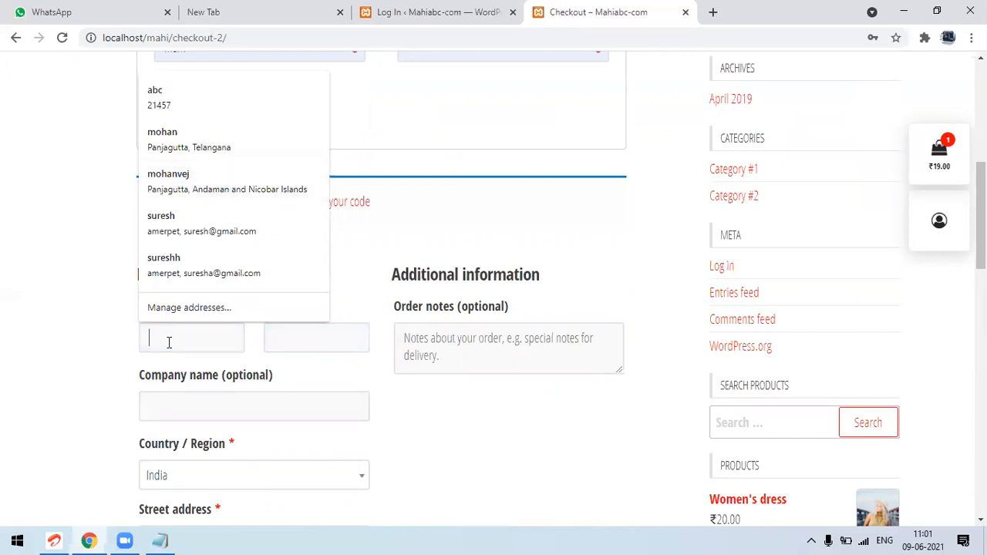
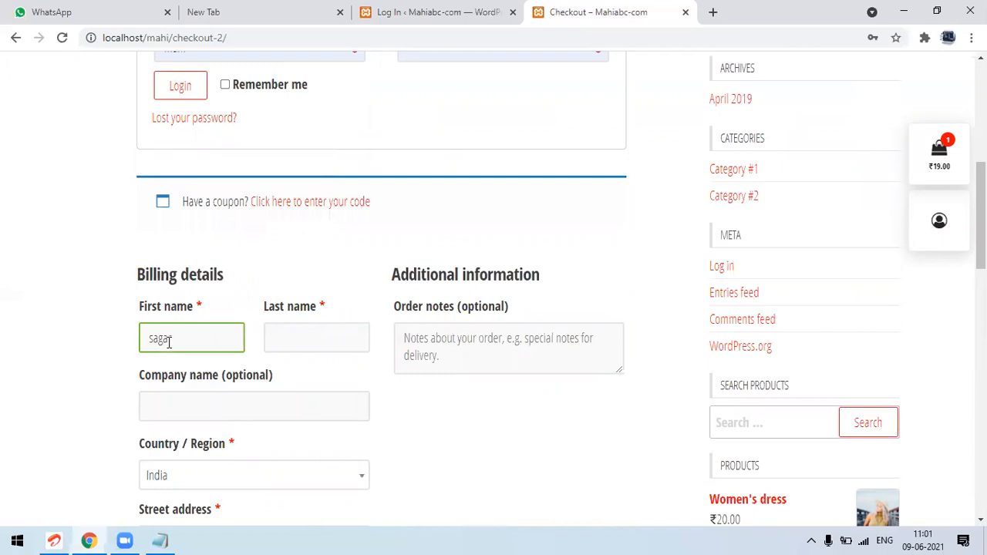
{"action": "key", "text": "Tab"}
{"action": "key", "text": "Tab"}
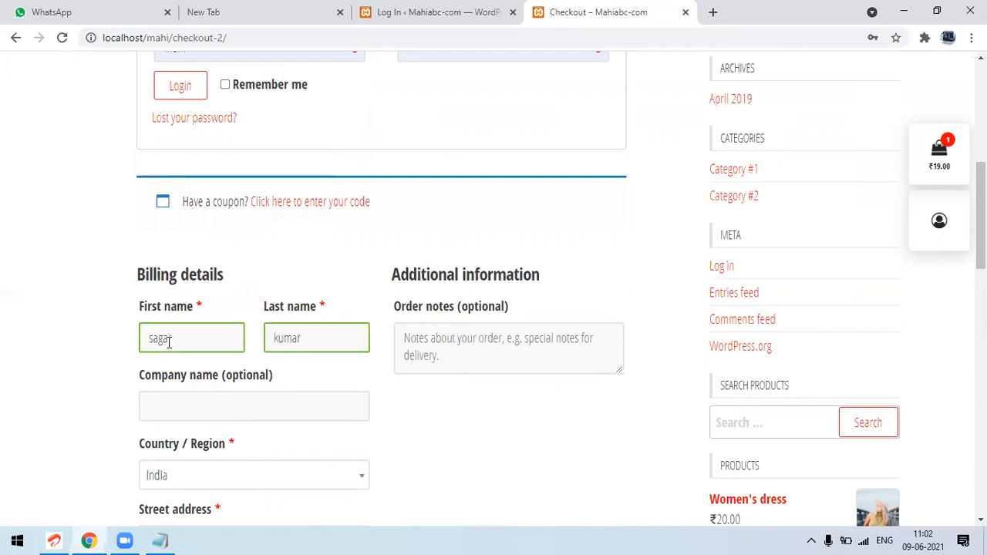
Fill in the street address and remaining billing details from the first saved address suggestion
{"action": "key", "text": "Tab"}
{"action": "key", "text": "Tab"}
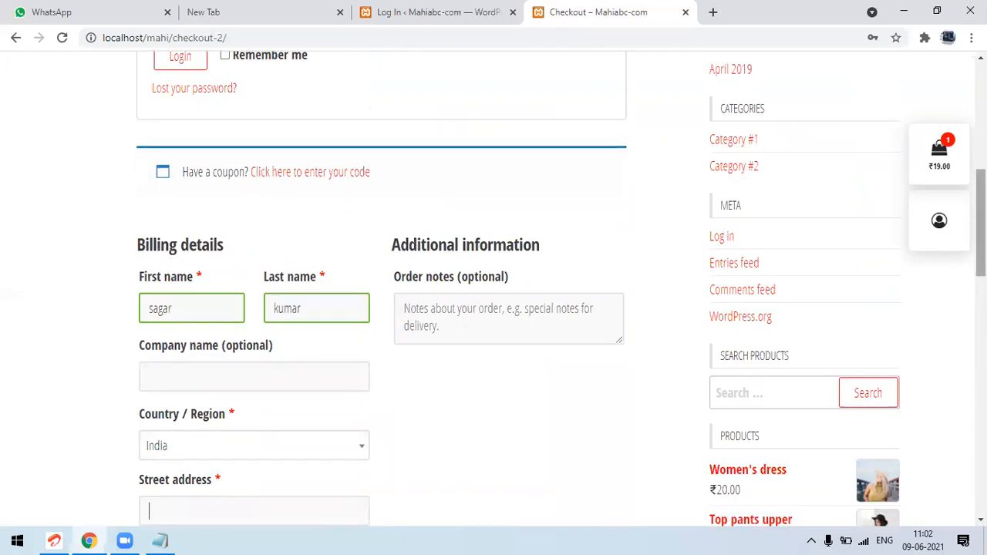
{"action": "scroll", "coordinate": [910, 267], "scroll_direction": "down", "scroll_amount": 2}
{"action": "type", "text": "a"}
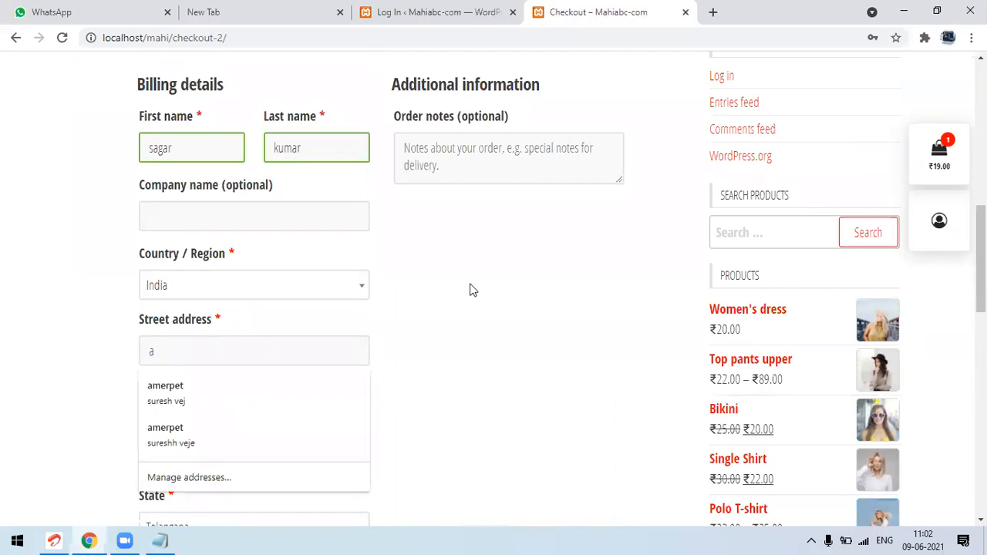
{"action": "left_click", "coordinate": [259, 391]}
{"action": "scroll", "coordinate": [731, 316], "scroll_direction": "down", "scroll_amount": 5}
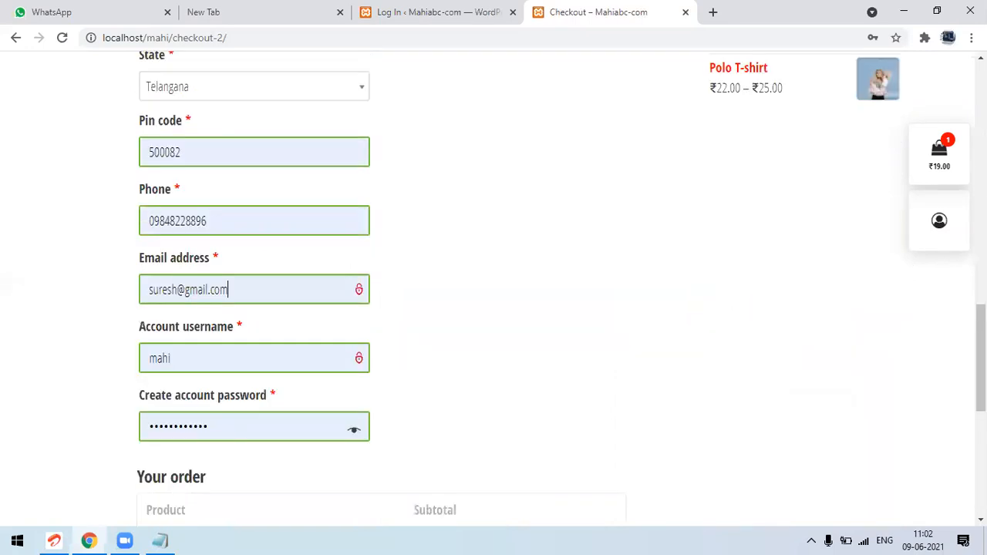
Replace the e-mail address in the billing details with the new customer's e-mail
{"action": "scroll", "coordinate": [494, 293], "scroll_direction": "up", "scroll_amount": 10}
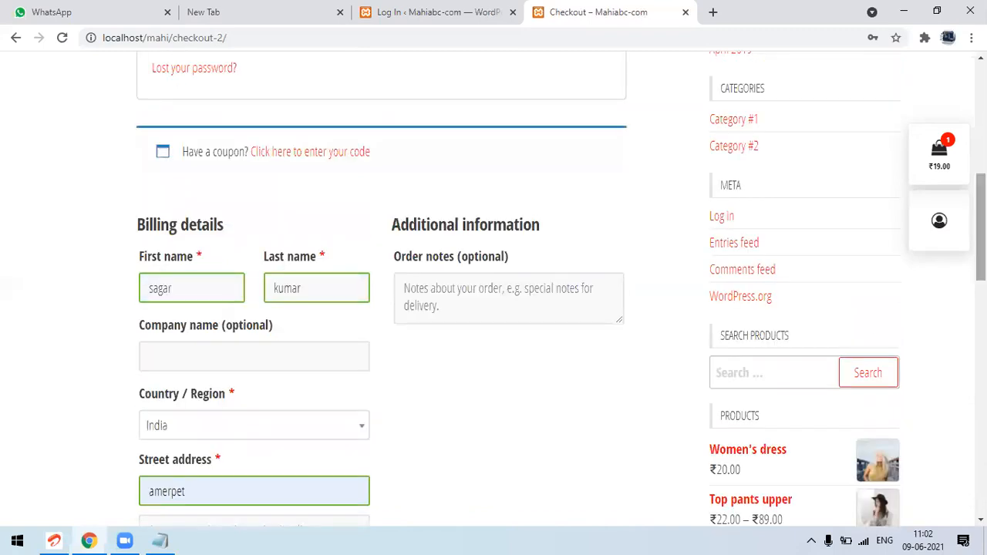
{"action": "scroll", "coordinate": [493, 293], "scroll_direction": "down", "scroll_amount": 6}
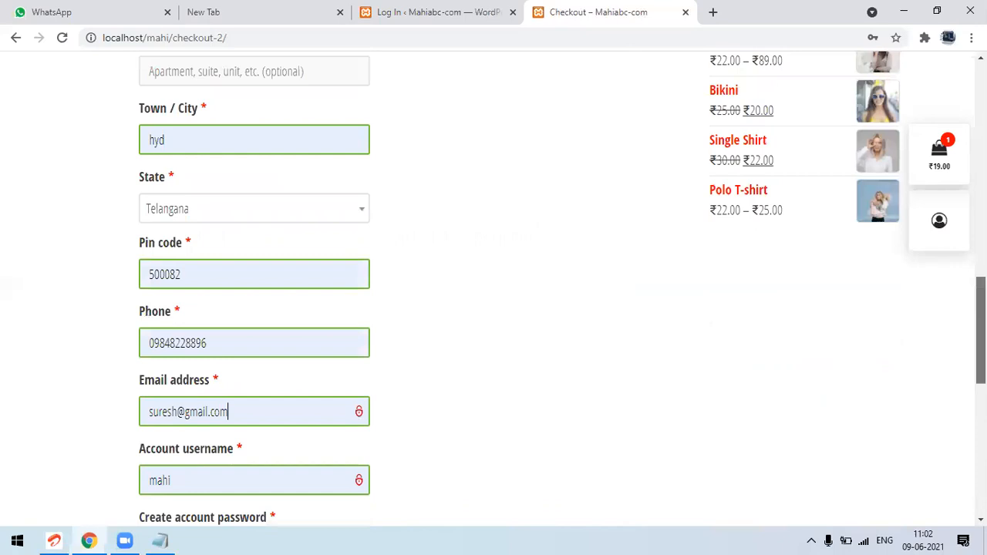
{"action": "double_click", "coordinate": [181, 409]}
{"action": "type", "text": "sagar"}
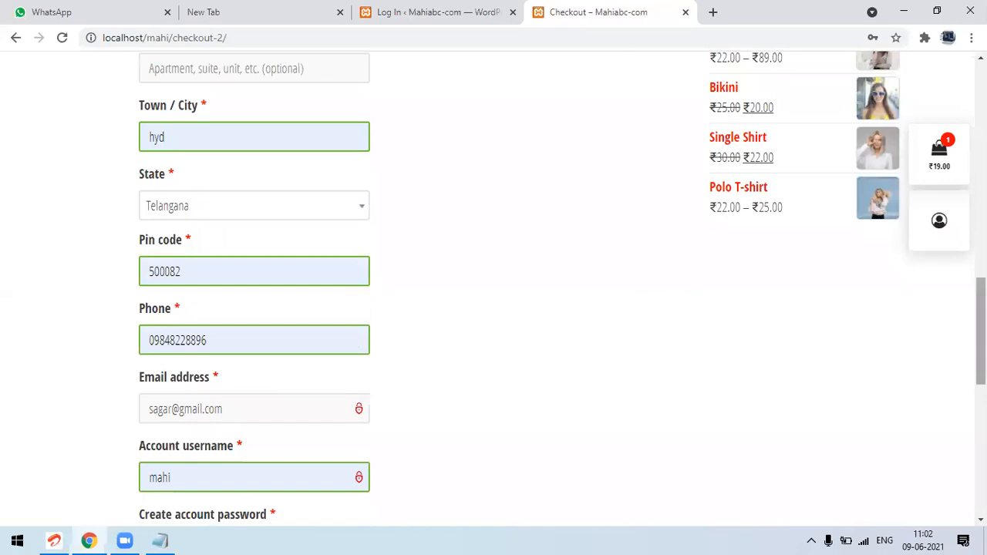
Clear the prefilled account username and account password on the checkout form
{"action": "scroll", "coordinate": [981, 332], "scroll_direction": "down", "scroll_amount": 2}
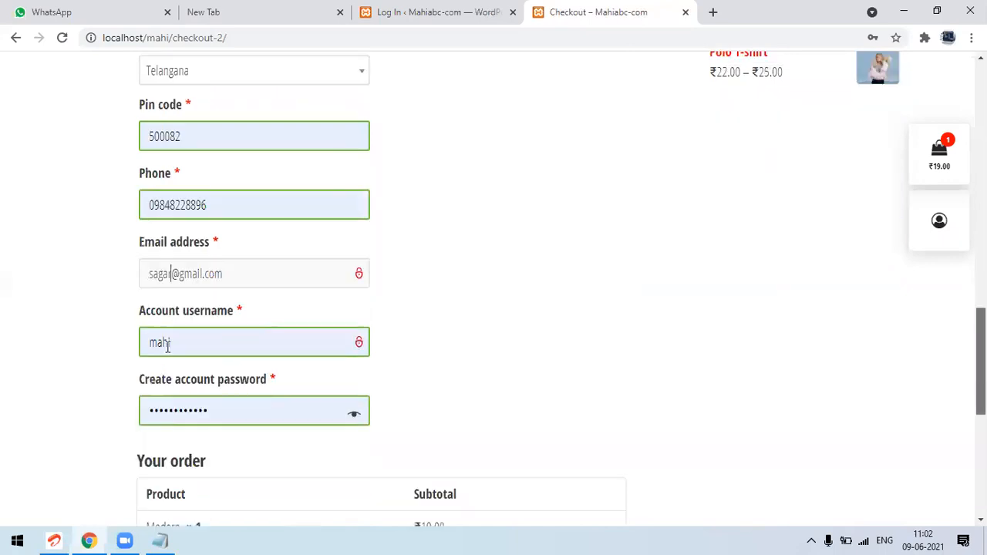
{"action": "scroll", "coordinate": [245, 289], "scroll_direction": "down", "scroll_amount": 1}
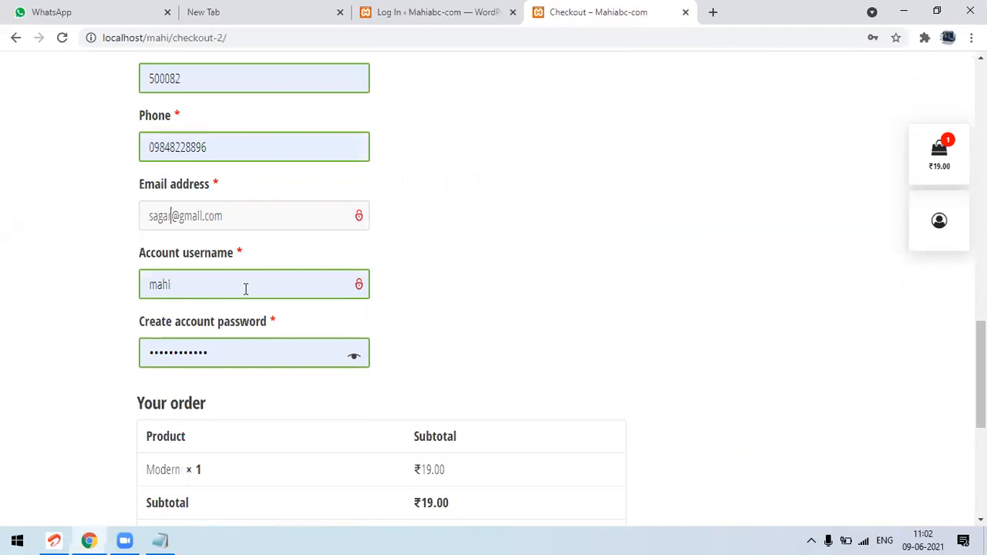
{"action": "double_click", "coordinate": [246, 289]}
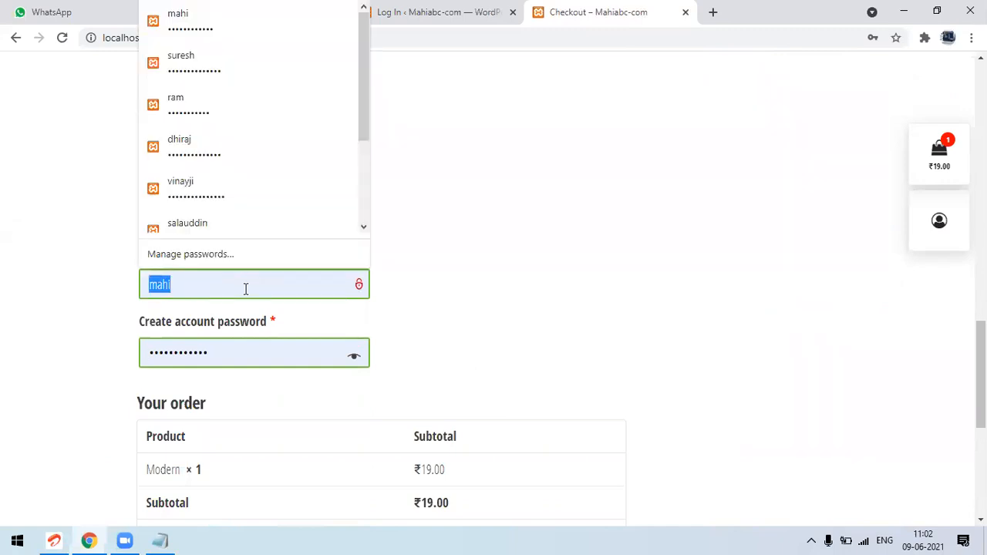
{"action": "key", "text": "BackSpace"}
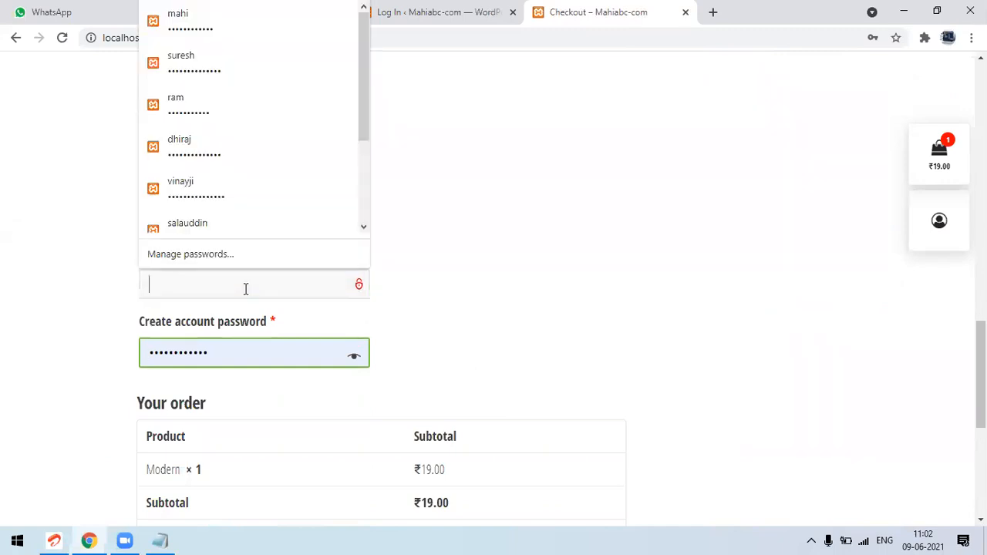
{"action": "double_click", "coordinate": [202, 350]}
{"action": "key", "text": "BackSpace"}
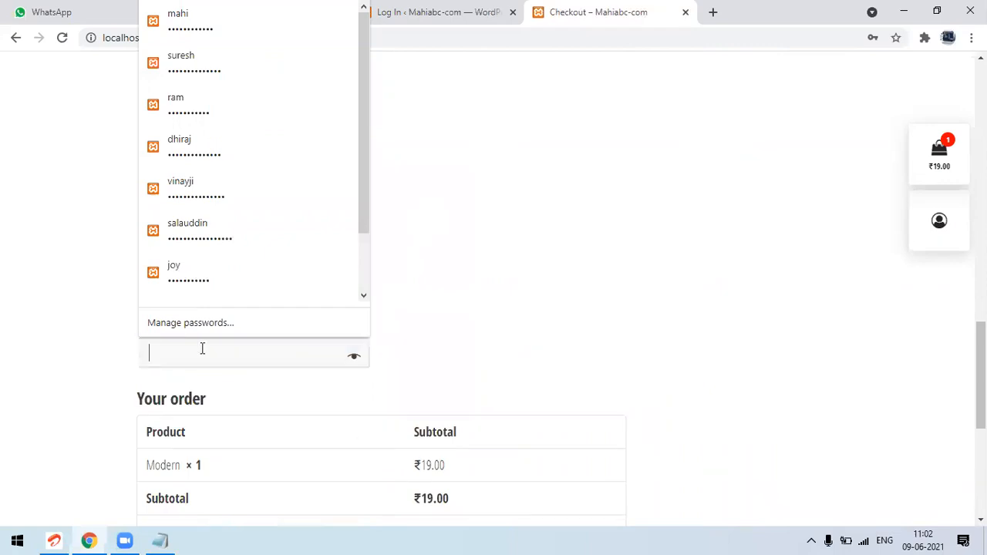
{"action": "left_click", "coordinate": [67, 359]}
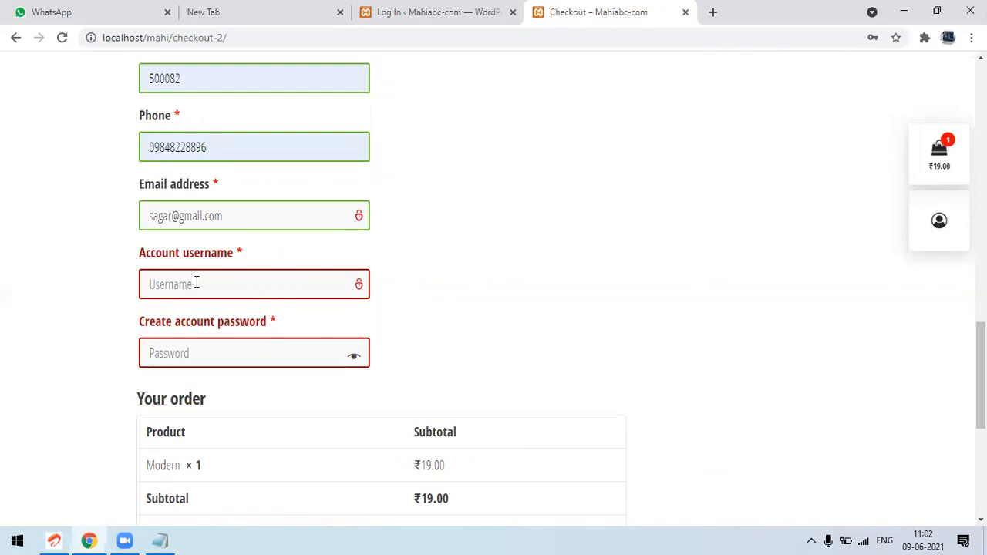
Enter the new customer's account username and a strong account password, and reveal the password characters
{"action": "type", "text": "sagar"}
{"action": "key", "text": "Tab"}
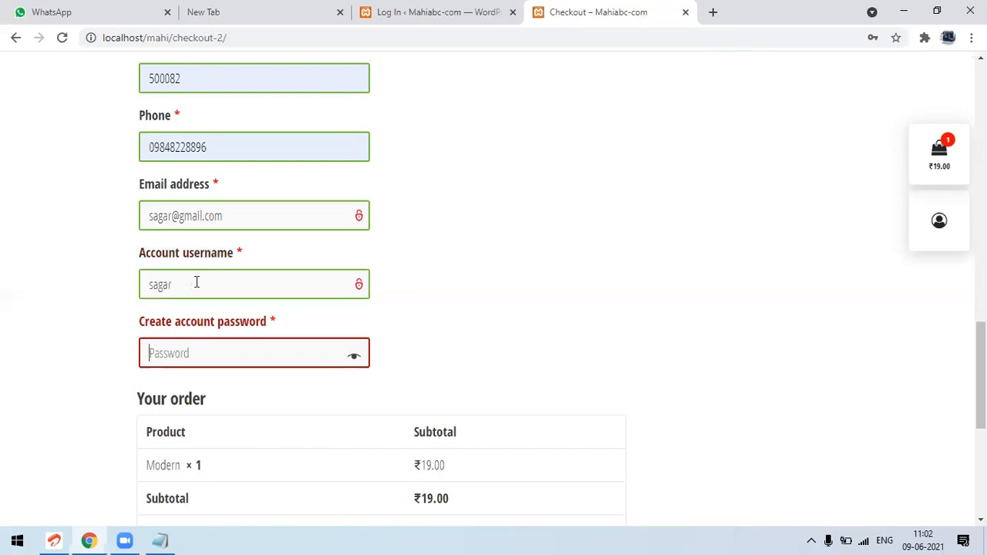
{"action": "type", "text": "••••••••••"}
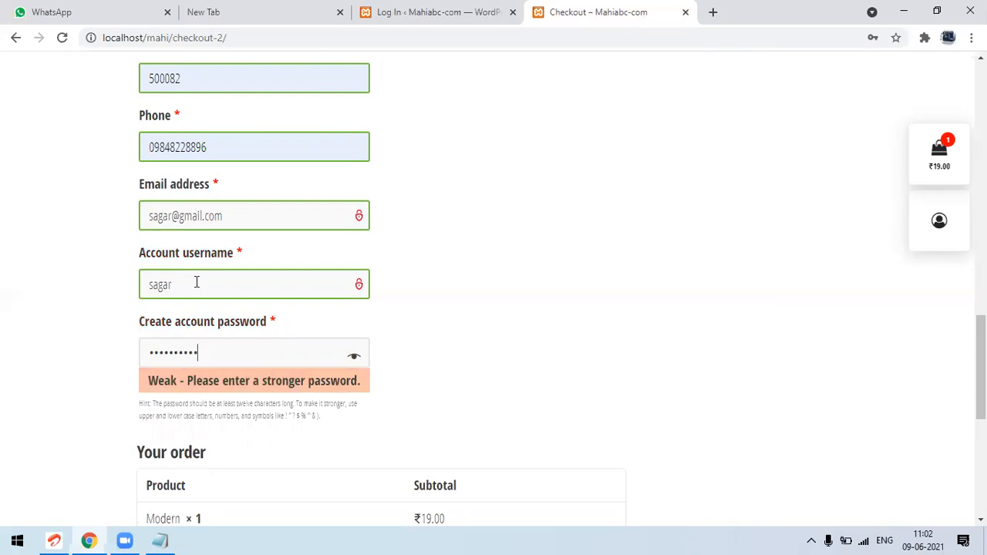
{"action": "type", "text": "•••"}
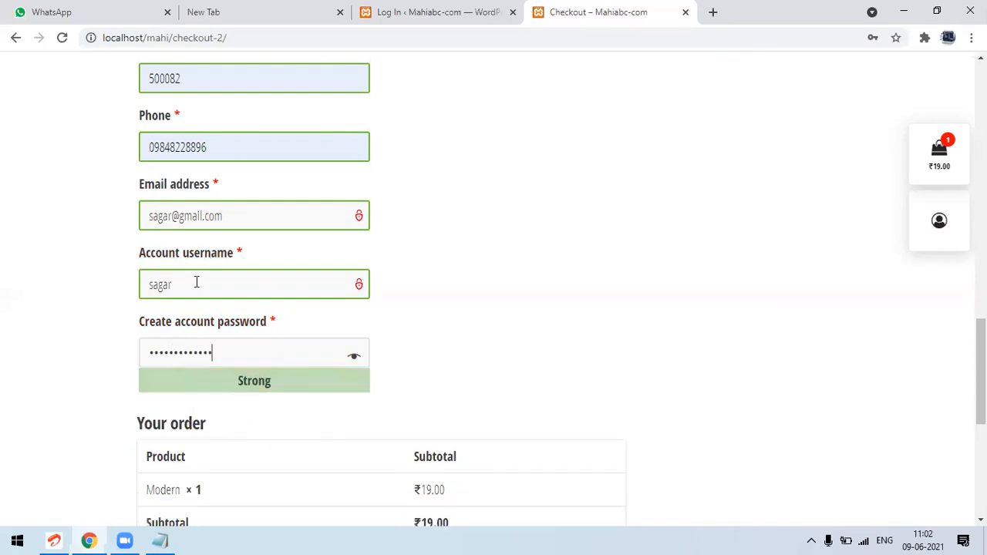
{"action": "left_click", "coordinate": [354, 358]}
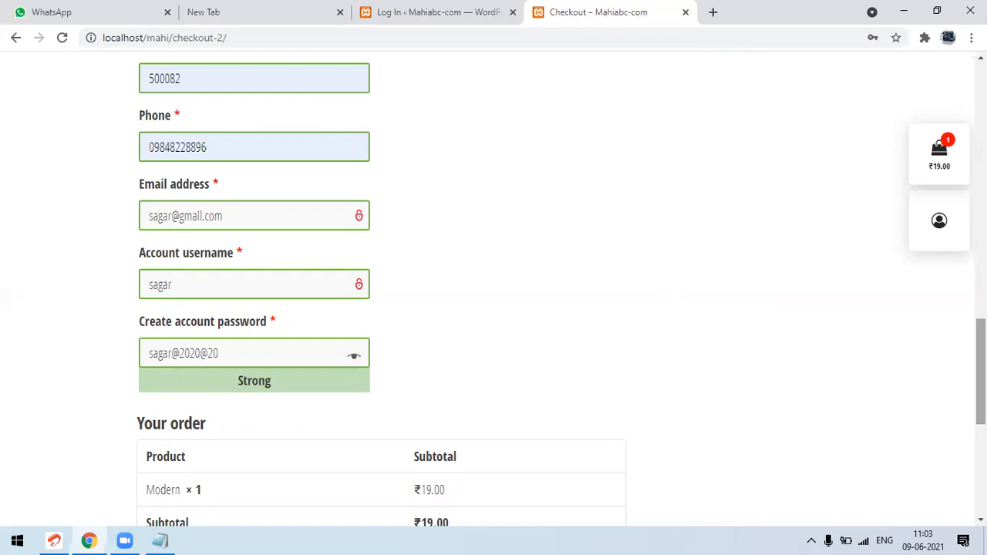
Place the order for the Modern product with Cash on delivery
{"action": "scroll", "coordinate": [981, 371], "scroll_direction": "down", "scroll_amount": 1}
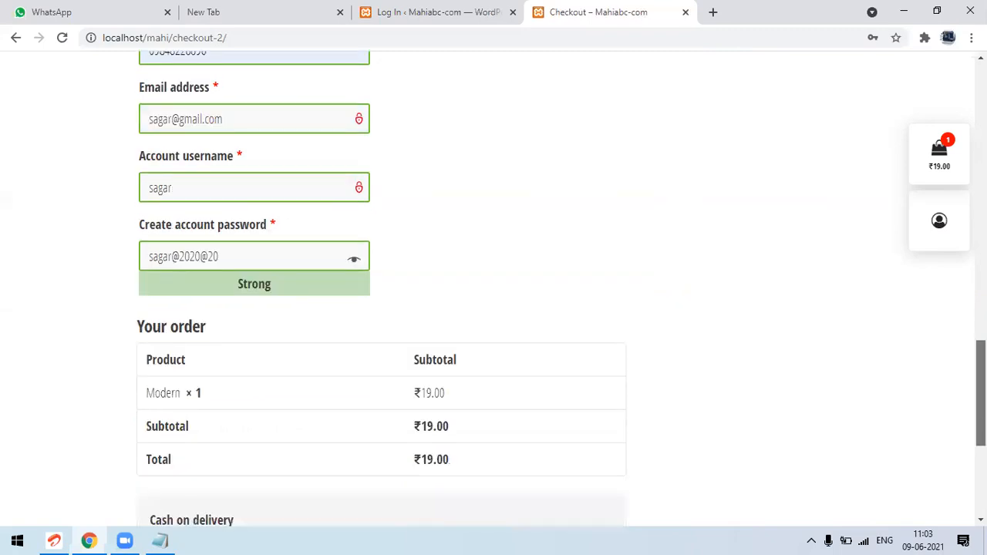
{"action": "scroll", "coordinate": [981, 393], "scroll_direction": "down", "scroll_amount": 3}
{"action": "scroll", "coordinate": [817, 429], "scroll_direction": "down", "scroll_amount": 1}
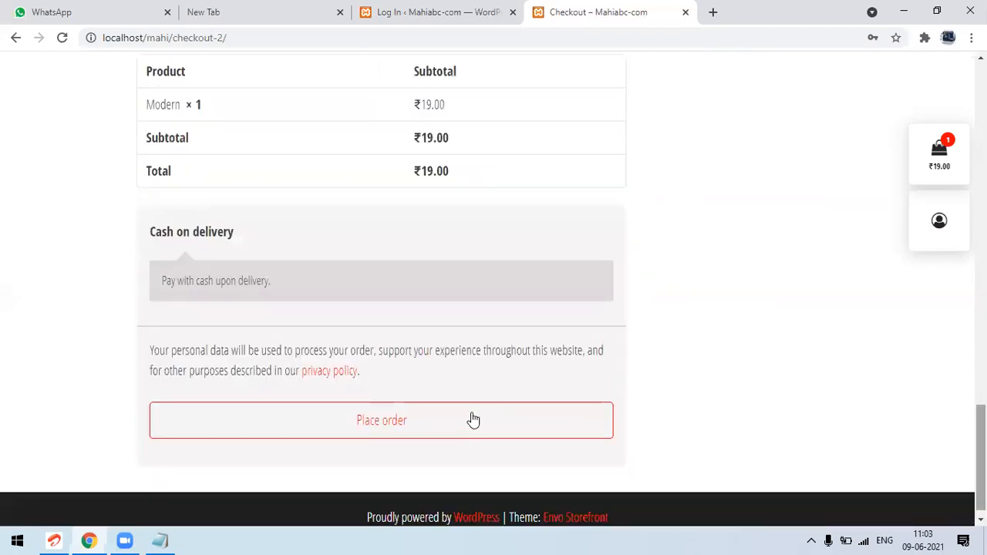
{"action": "left_click", "coordinate": [473, 419]}
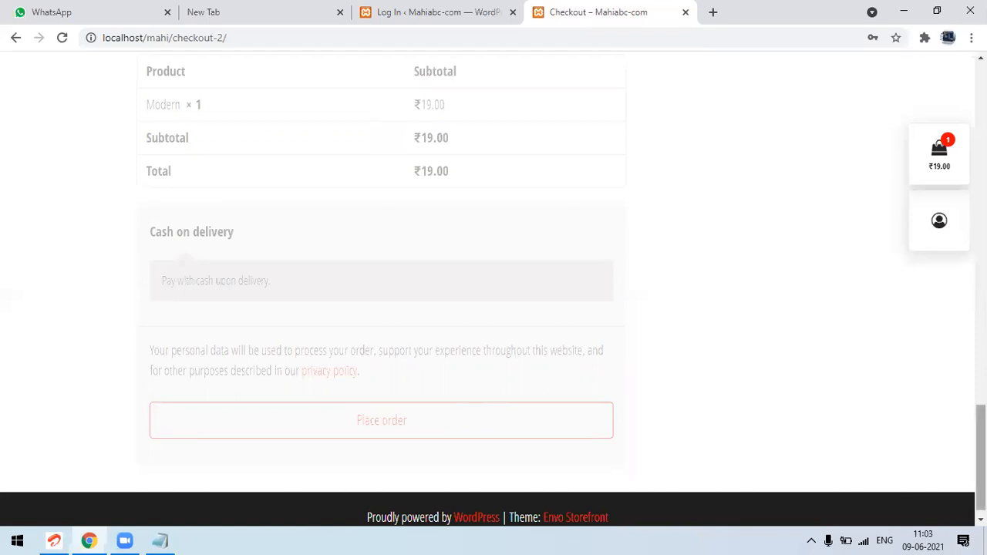
{"action": "left_click_drag", "start_coordinate": [980, 458], "coordinate": [980, 288]}
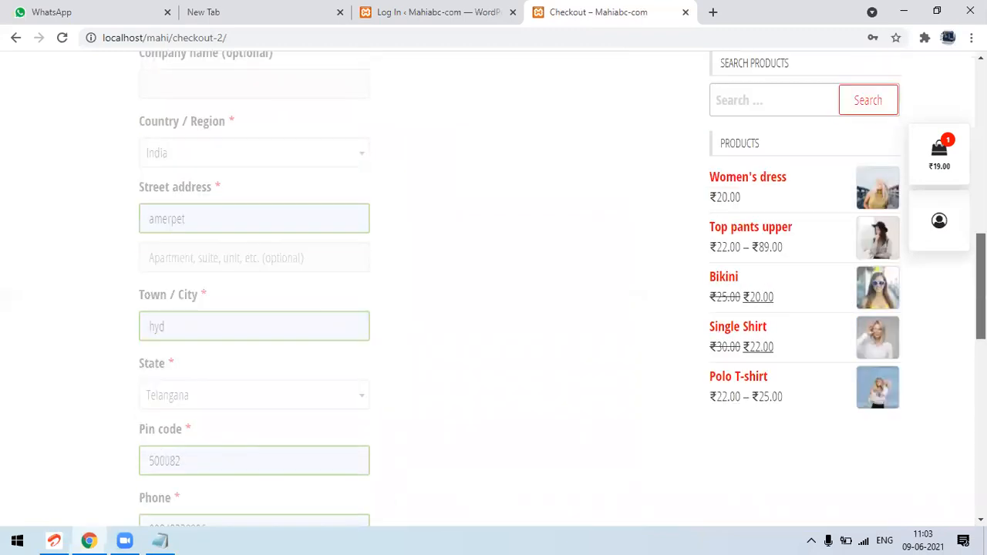
{"action": "scroll", "coordinate": [381, 257], "scroll_direction": "down", "scroll_amount": 4}
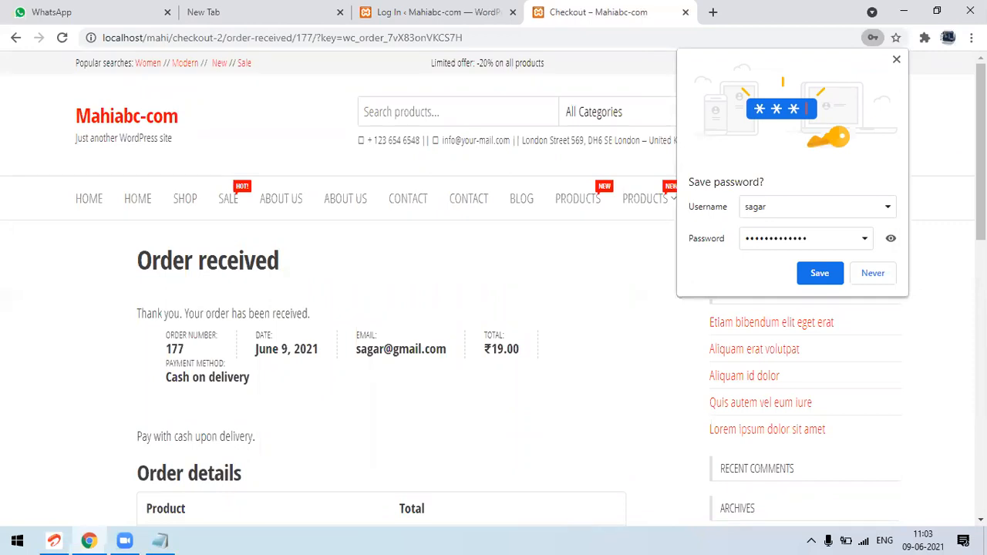
Check the password in the browser's save prompt and save the new account's login
{"action": "left_click", "coordinate": [890, 240]}
{"action": "left_click", "coordinate": [890, 240]}
{"action": "left_click", "coordinate": [821, 276]}
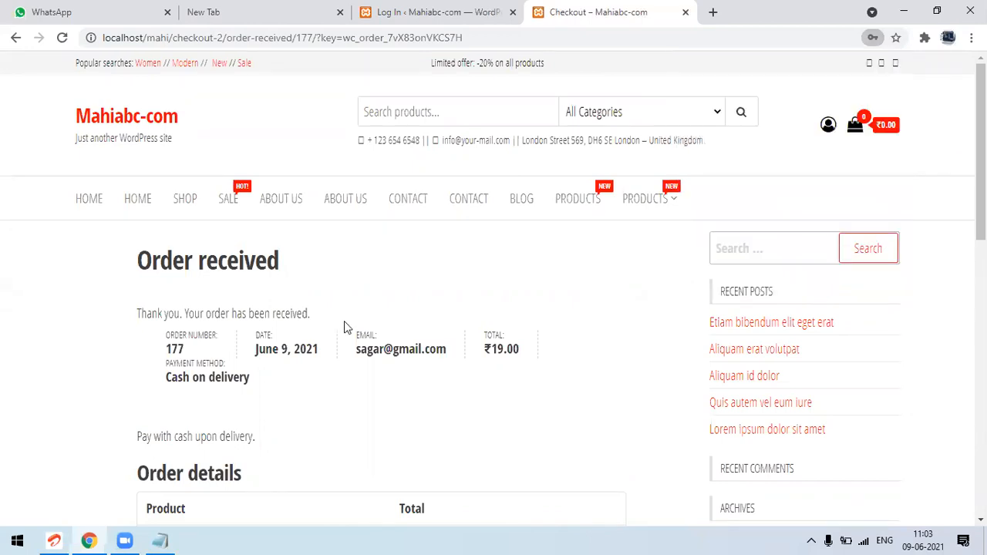
Examine the order number, date, email, total, payment method and order details on the Order received page
{"action": "double_click", "coordinate": [177, 339]}
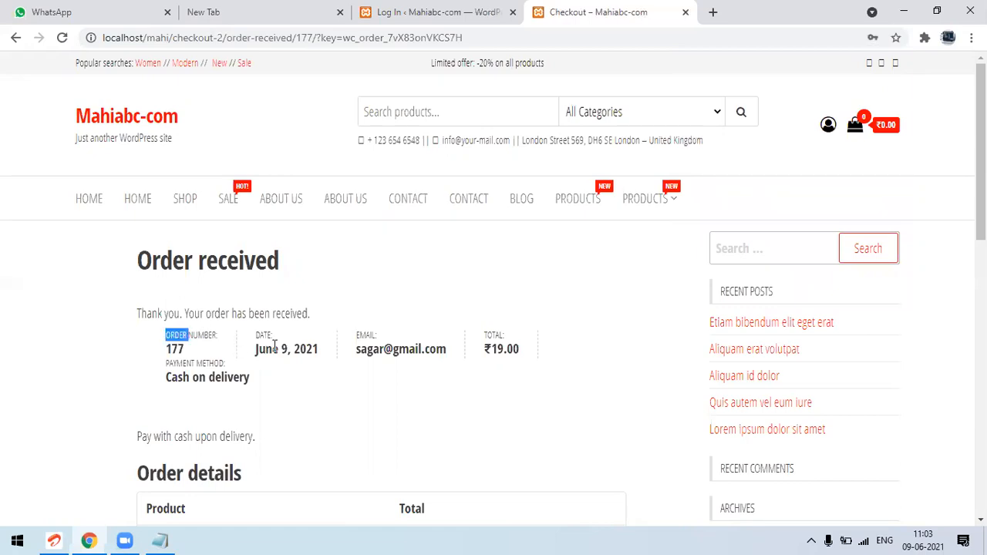
{"action": "double_click", "coordinate": [274, 344]}
{"action": "left_click", "coordinate": [399, 345]}
{"action": "double_click", "coordinate": [399, 349]}
{"action": "double_click", "coordinate": [511, 349]}
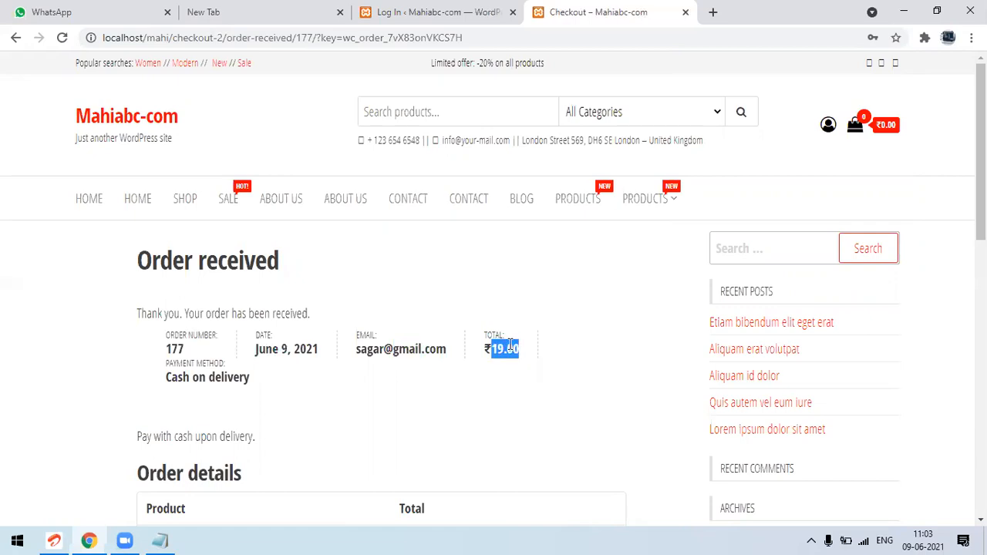
{"action": "double_click", "coordinate": [218, 376]}
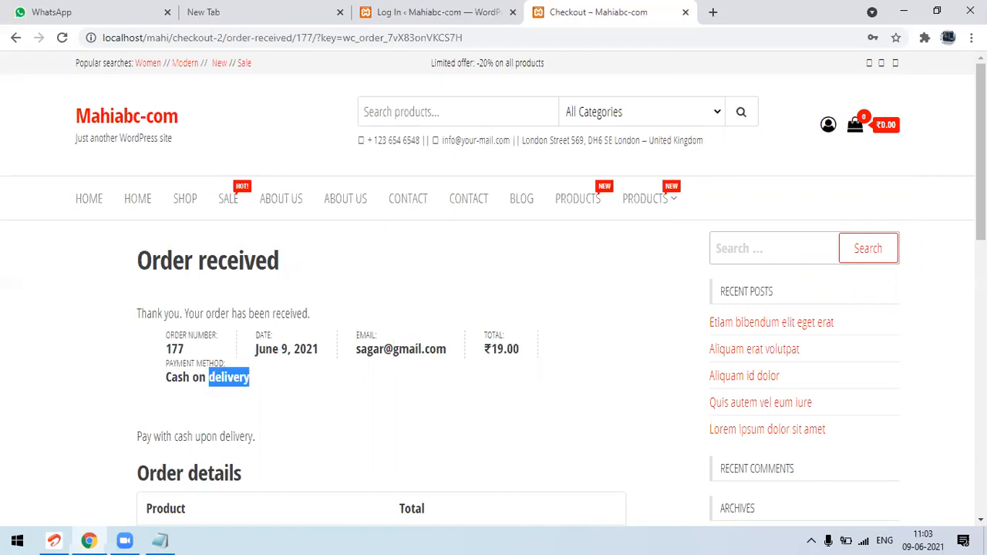
{"action": "left_click_drag", "start_coordinate": [981, 152], "coordinate": [980, 402]}
View the newly placed order from the customer account's Orders list and examine its details and billing address
{"action": "left_click", "coordinate": [829, 136]}
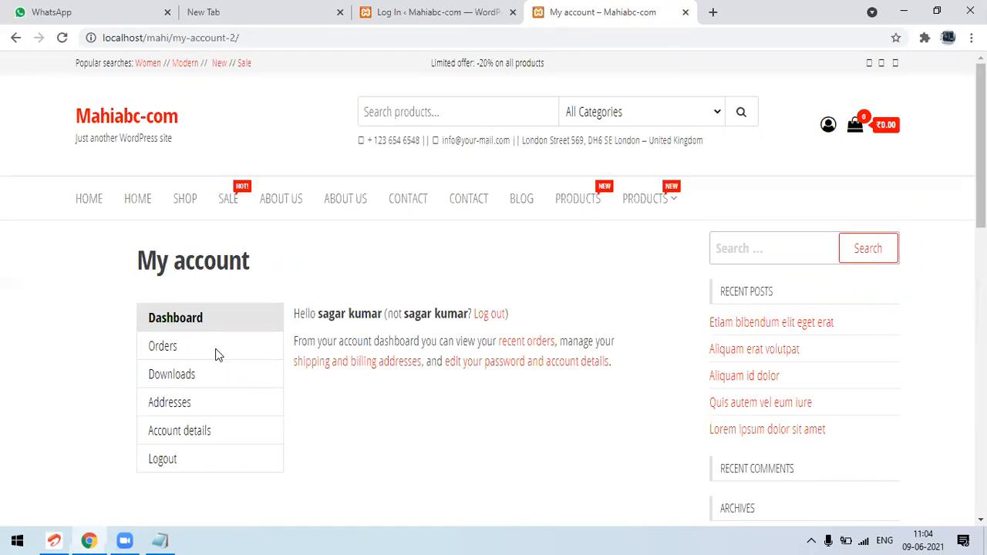
{"action": "left_click", "coordinate": [163, 346]}
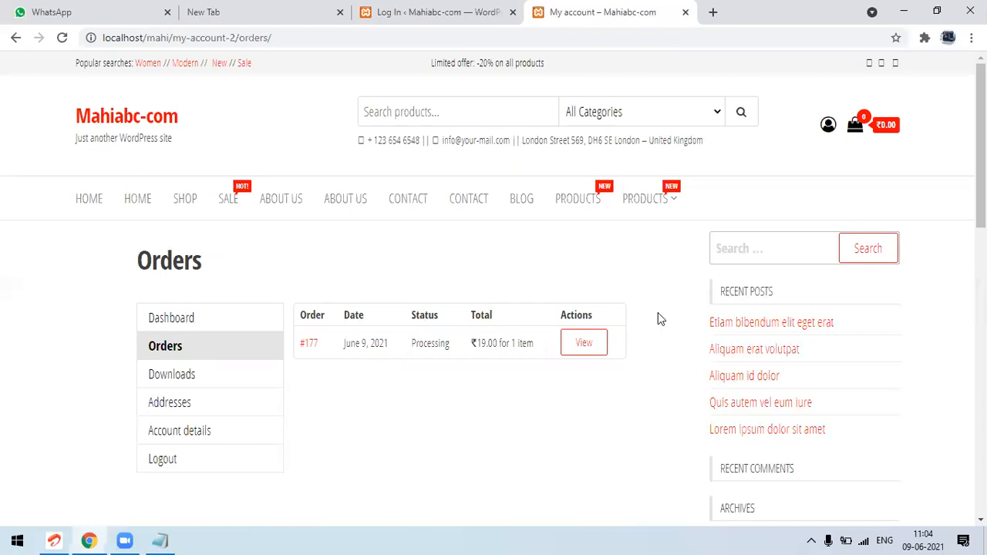
{"action": "left_click", "coordinate": [584, 344]}
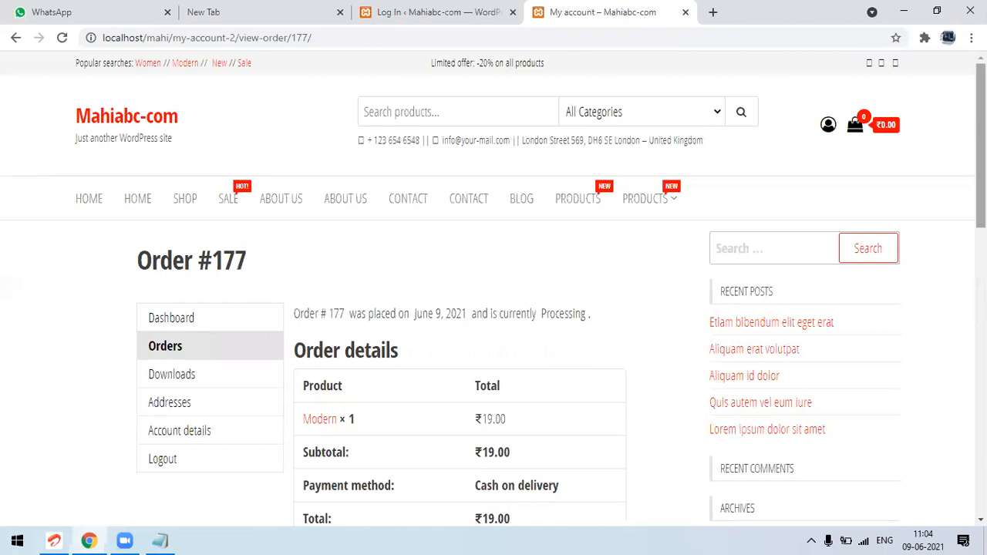
{"action": "scroll", "coordinate": [494, 308], "scroll_direction": "down", "scroll_amount": 2}
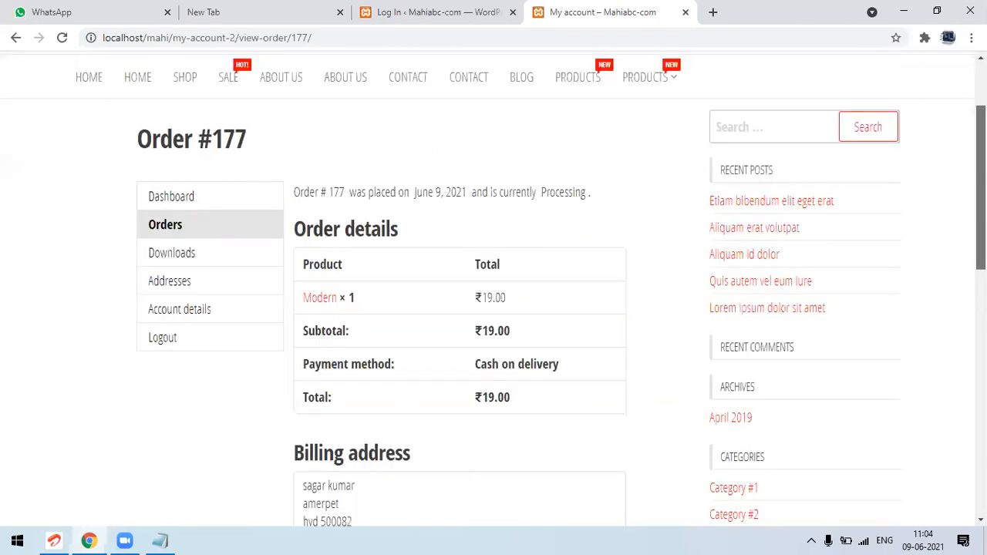
{"action": "scroll", "coordinate": [493, 293], "scroll_direction": "down", "scroll_amount": 2}
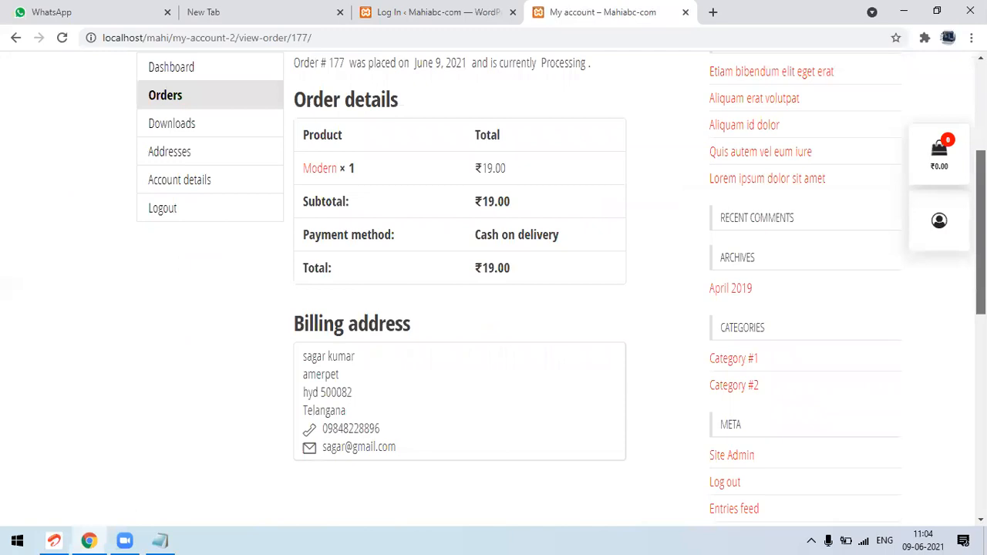
{"action": "scroll", "coordinate": [844, 249], "scroll_direction": "up", "scroll_amount": 1}
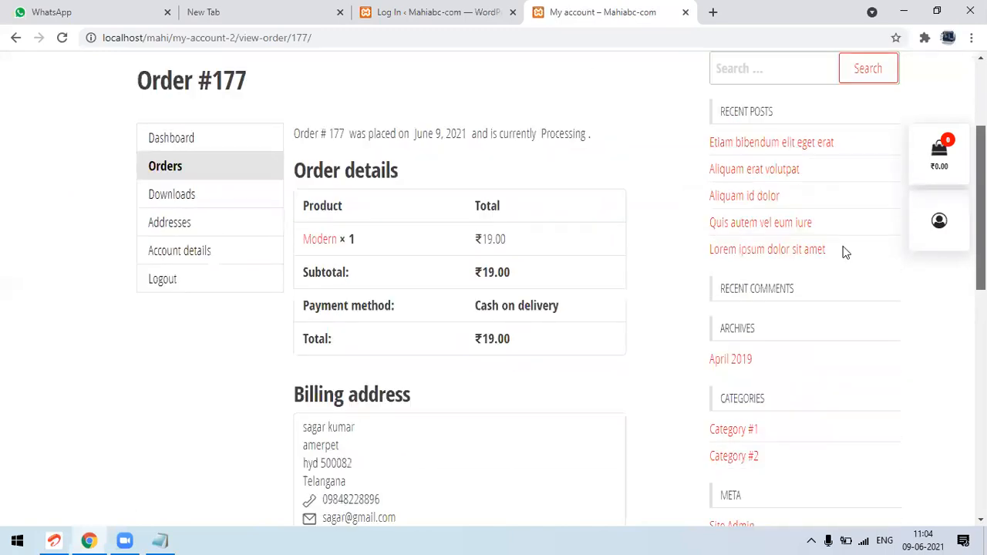
Look at the Downloads and Addresses pages of the customer account
{"action": "left_click", "coordinate": [160, 199]}
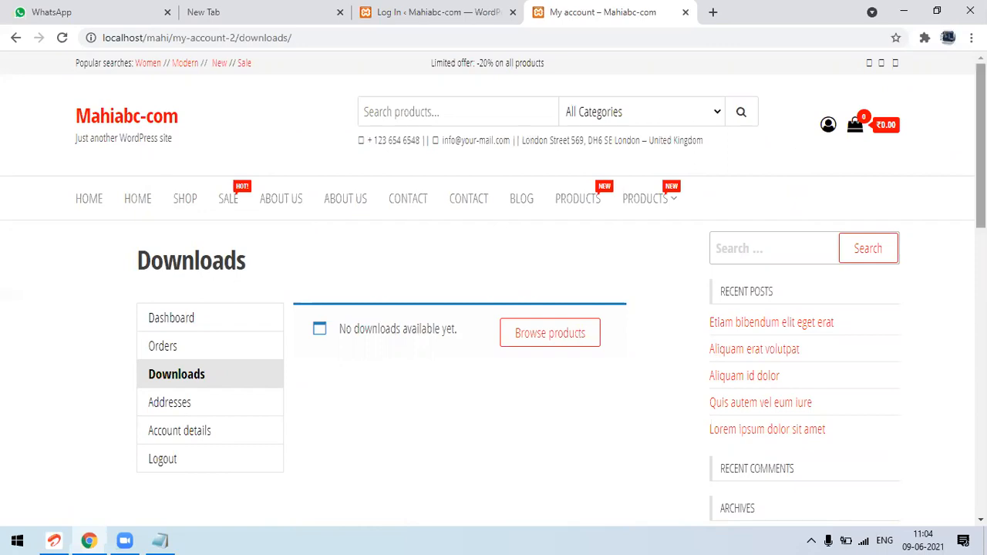
{"action": "scroll", "coordinate": [855, 227], "scroll_direction": "down", "scroll_amount": 1}
{"action": "scroll", "coordinate": [175, 375], "scroll_direction": "down", "scroll_amount": 1}
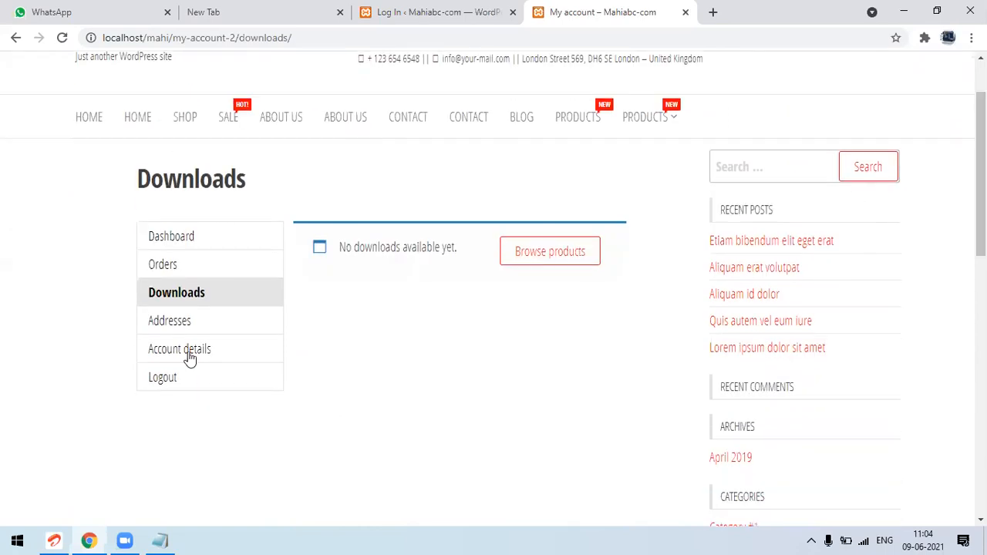
{"action": "left_click", "coordinate": [176, 330]}
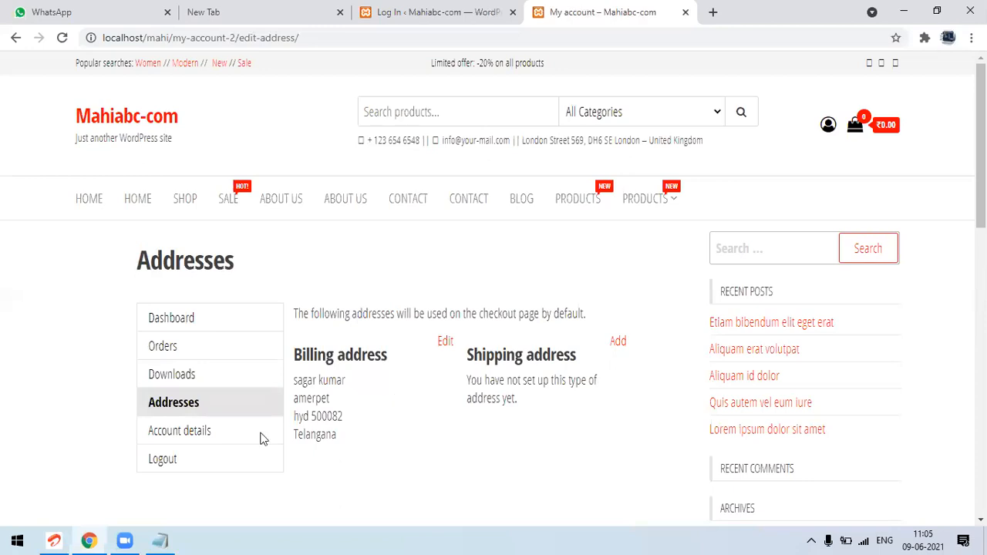
Examine the Account details page, including the name, email and password change fields
{"action": "left_click", "coordinate": [194, 438]}
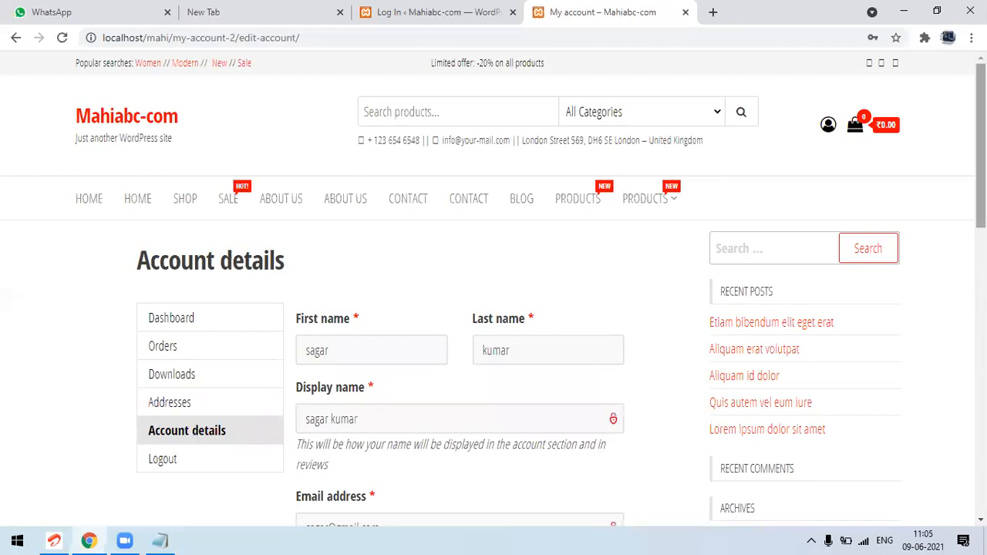
{"action": "scroll", "coordinate": [493, 293], "scroll_direction": "down", "scroll_amount": 2}
{"action": "scroll", "coordinate": [493, 293], "scroll_direction": "down", "scroll_amount": 3}
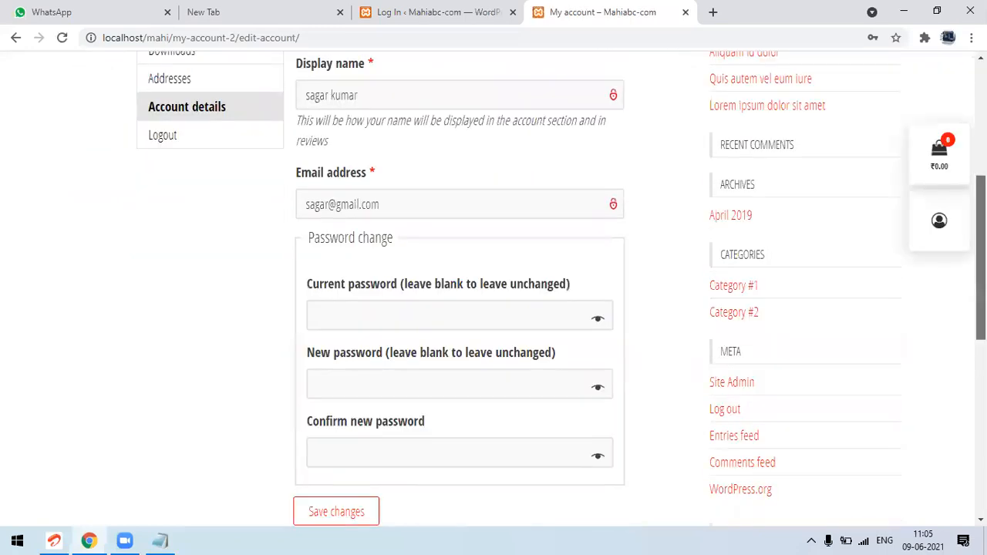
Finish reviewing the Account details fields and log out of the customer account
{"action": "scroll", "coordinate": [494, 293], "scroll_direction": "up", "scroll_amount": 1}
{"action": "scroll", "coordinate": [494, 293], "scroll_direction": "up", "scroll_amount": 1}
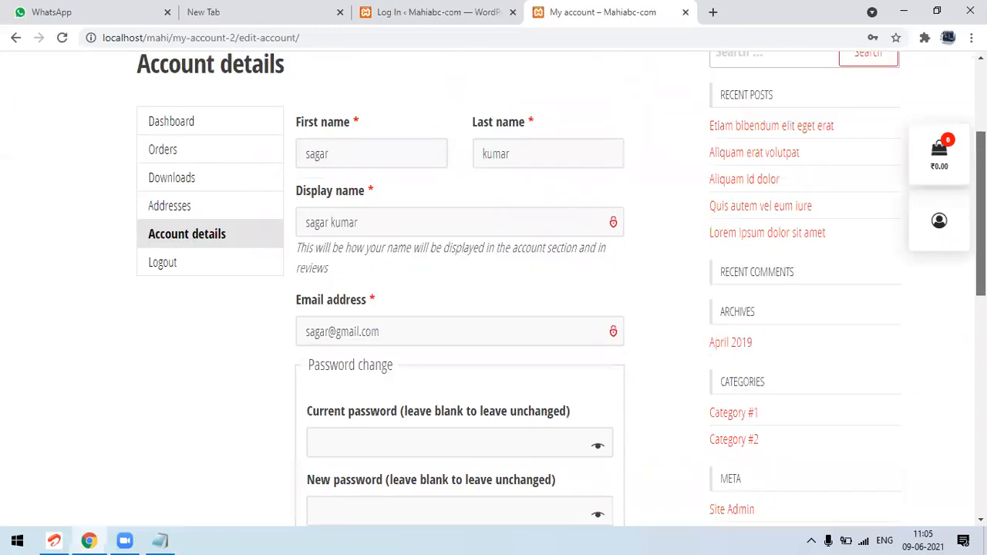
{"action": "scroll", "coordinate": [493, 293], "scroll_direction": "down", "scroll_amount": 1}
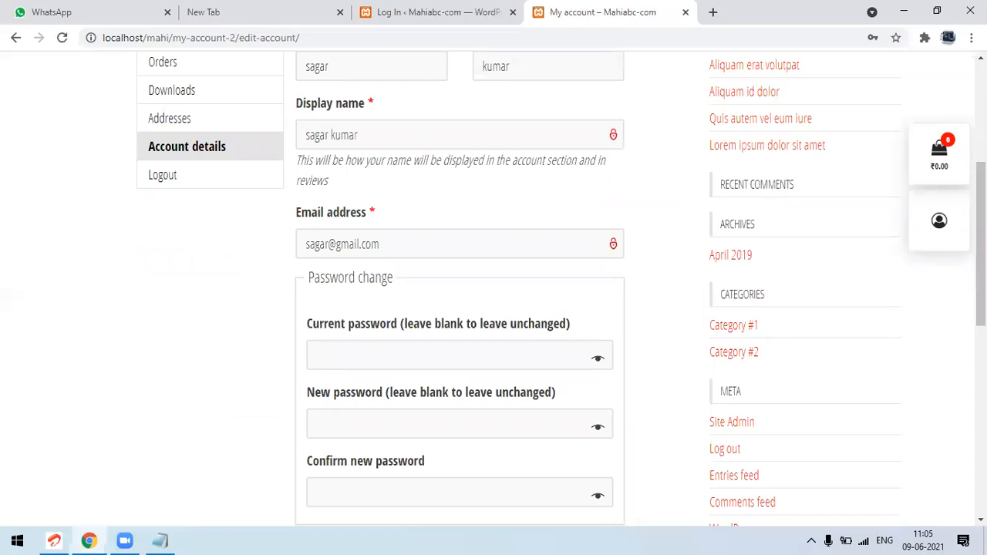
{"action": "scroll", "coordinate": [493, 293], "scroll_direction": "up", "scroll_amount": 1}
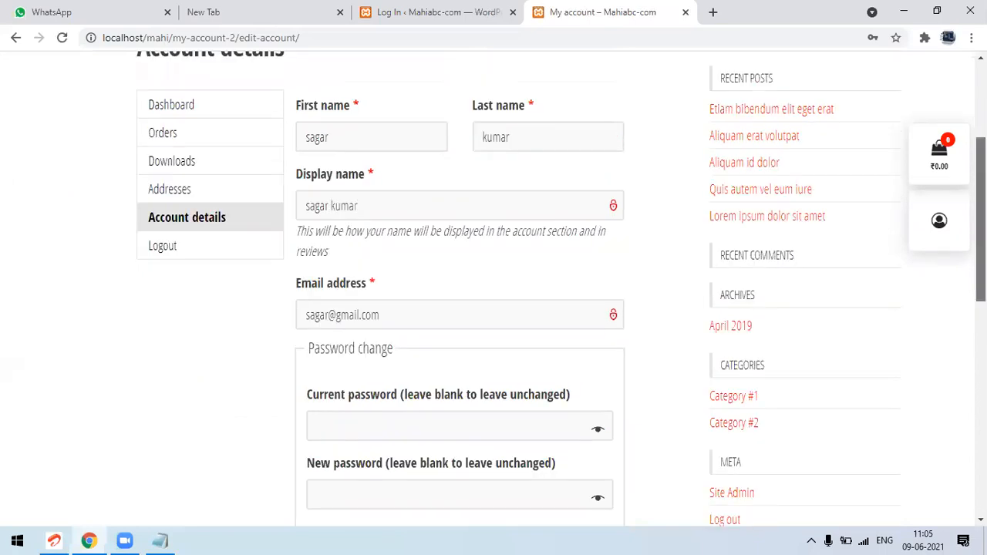
{"action": "scroll", "coordinate": [493, 293], "scroll_direction": "up", "scroll_amount": 1}
{"action": "scroll", "coordinate": [494, 293], "scroll_direction": "up", "scroll_amount": 2}
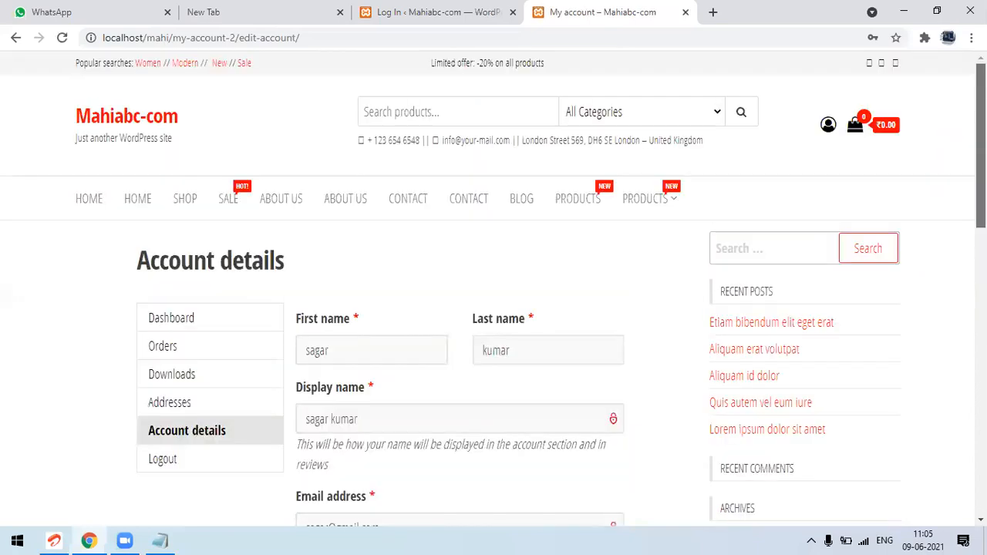
{"action": "scroll", "coordinate": [408, 165], "scroll_direction": "down", "scroll_amount": 3}
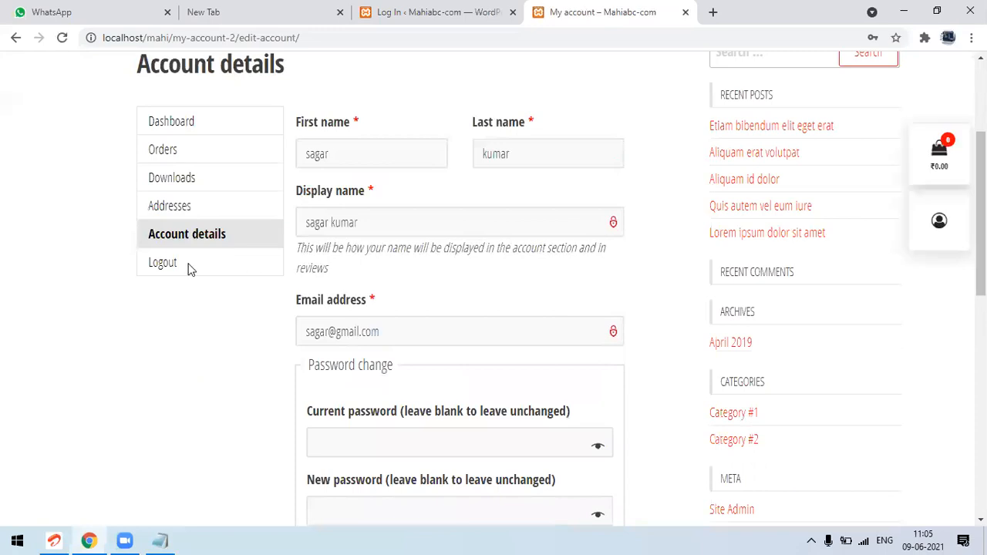
{"action": "left_click", "coordinate": [157, 270]}
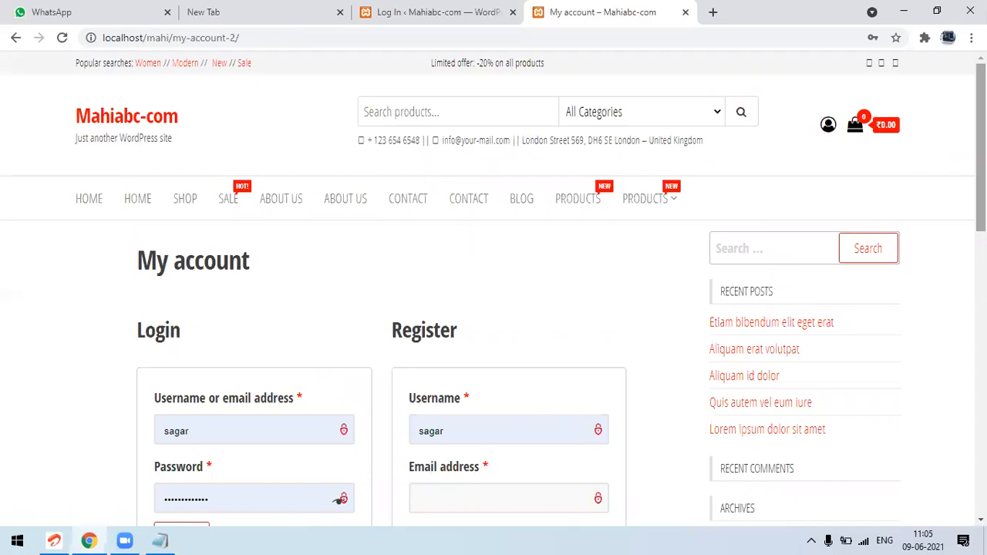
Log in on the My account page with the site administrator's saved username and password
{"action": "left_click_drag", "start_coordinate": [981, 147], "coordinate": [980, 201]}
{"action": "left_click", "coordinate": [462, 269]}
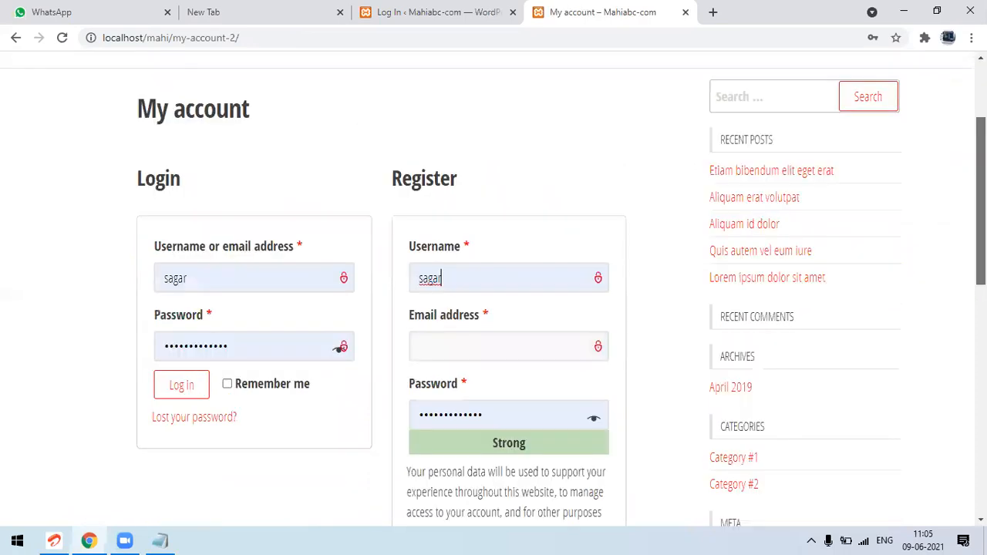
{"action": "left_click", "coordinate": [283, 286]}
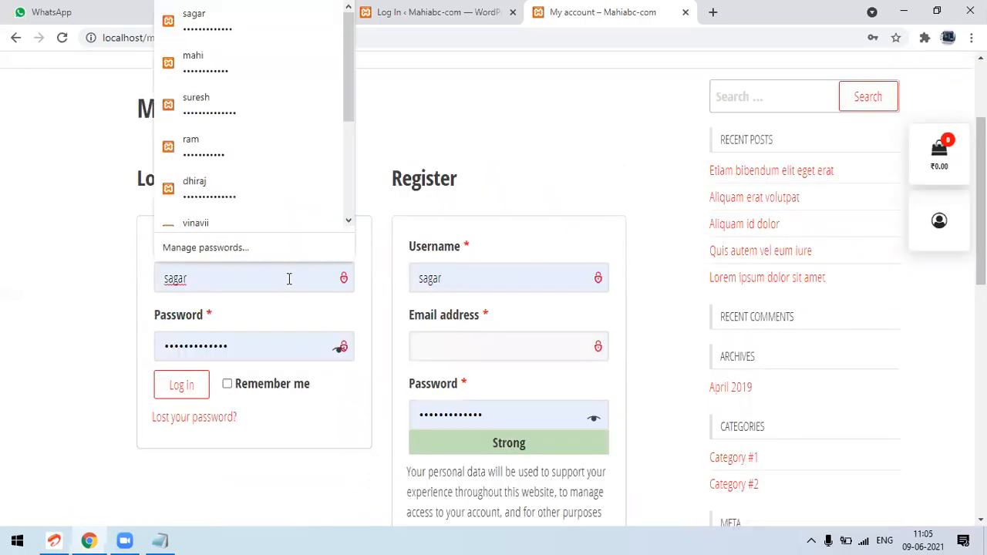
{"action": "left_click", "coordinate": [252, 64]}
{"action": "left_click", "coordinate": [188, 380]}
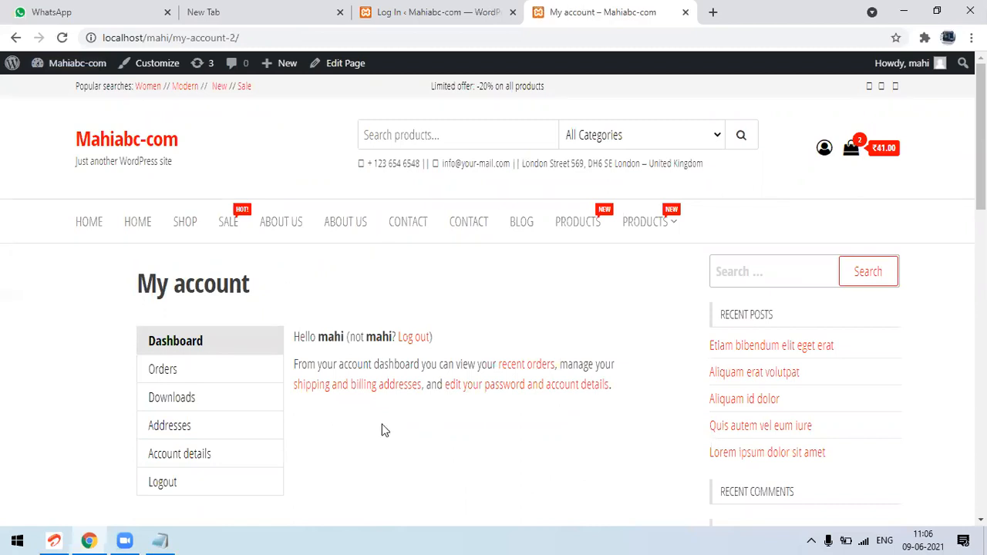
Go to the site's admin dashboard and open the WooCommerce Orders list
{"action": "mouse_move", "coordinate": [72, 67]}
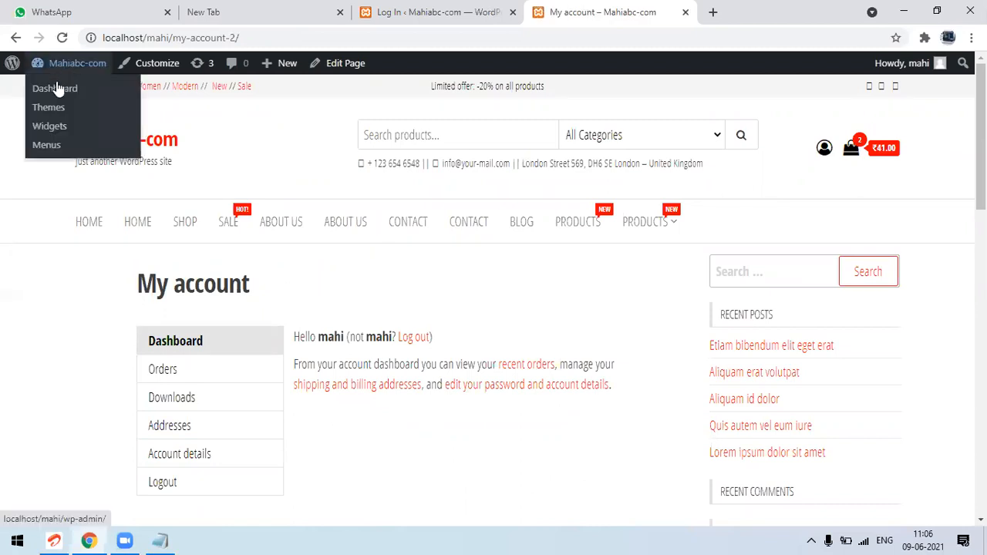
{"action": "left_click", "coordinate": [57, 90]}
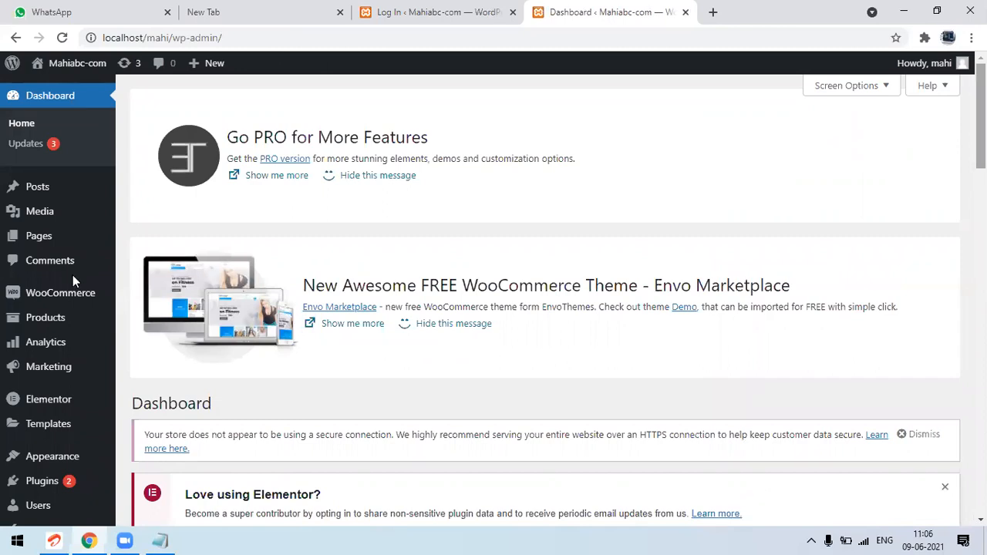
{"action": "mouse_move", "coordinate": [78, 292]}
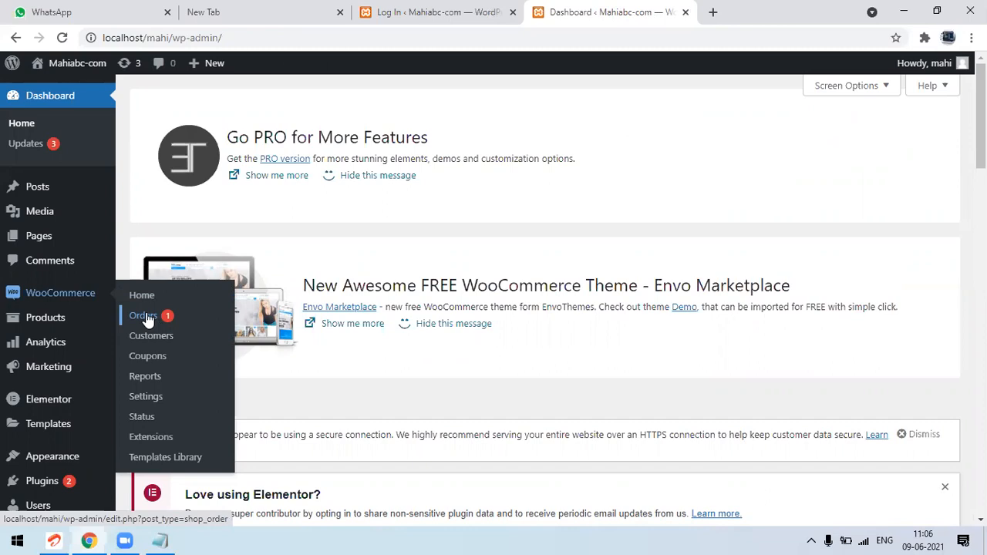
{"action": "left_click", "coordinate": [147, 320]}
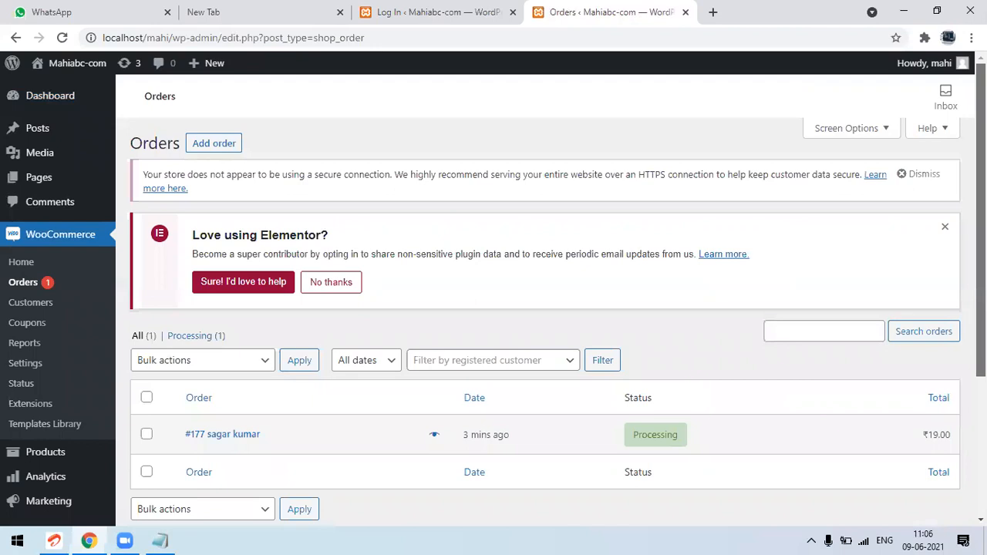
Examine the payment method and status notes of the customer's order in the Orders list
{"action": "scroll", "coordinate": [317, 324], "scroll_direction": "down", "scroll_amount": 1}
{"action": "scroll", "coordinate": [317, 324], "scroll_direction": "down", "scroll_amount": 1}
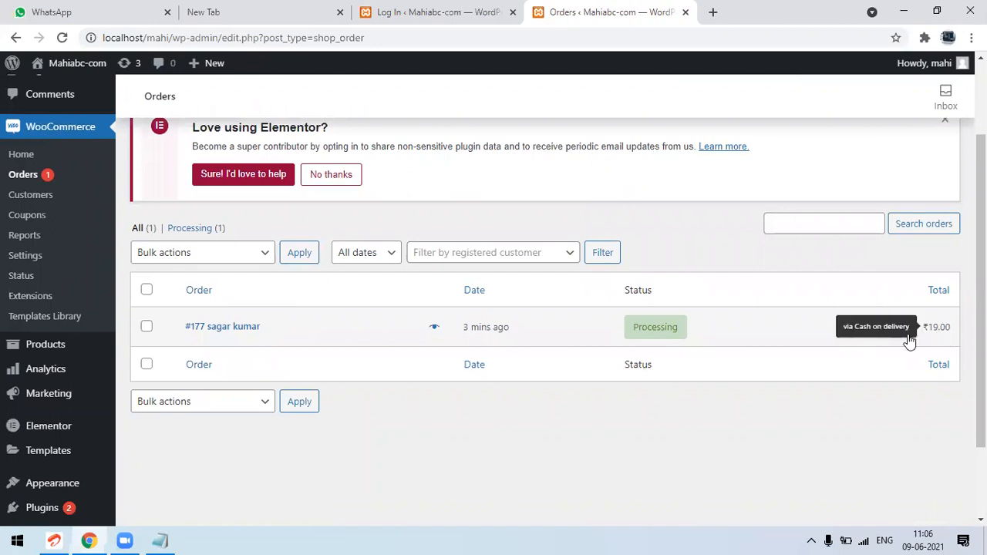
{"action": "mouse_move", "coordinate": [931, 334]}
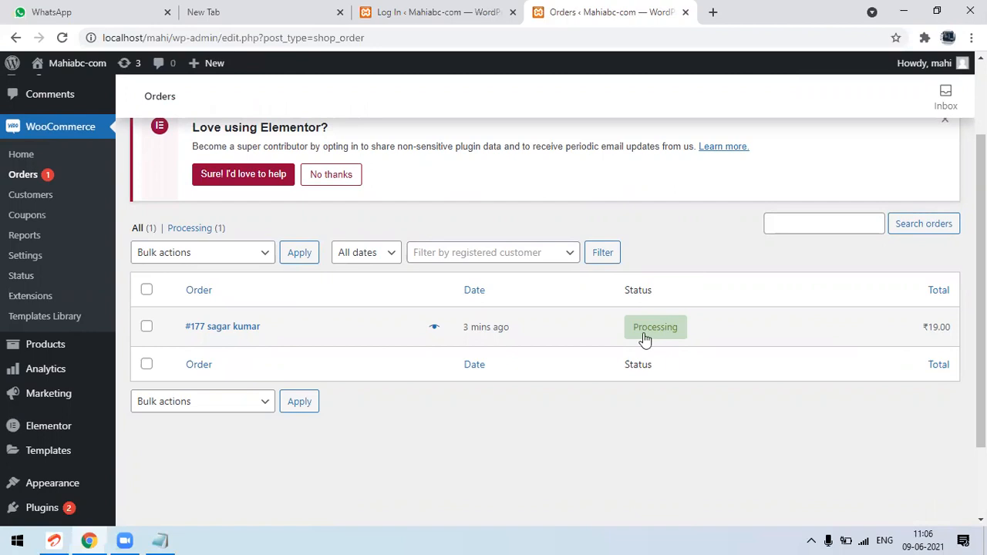
{"action": "mouse_move", "coordinate": [645, 338]}
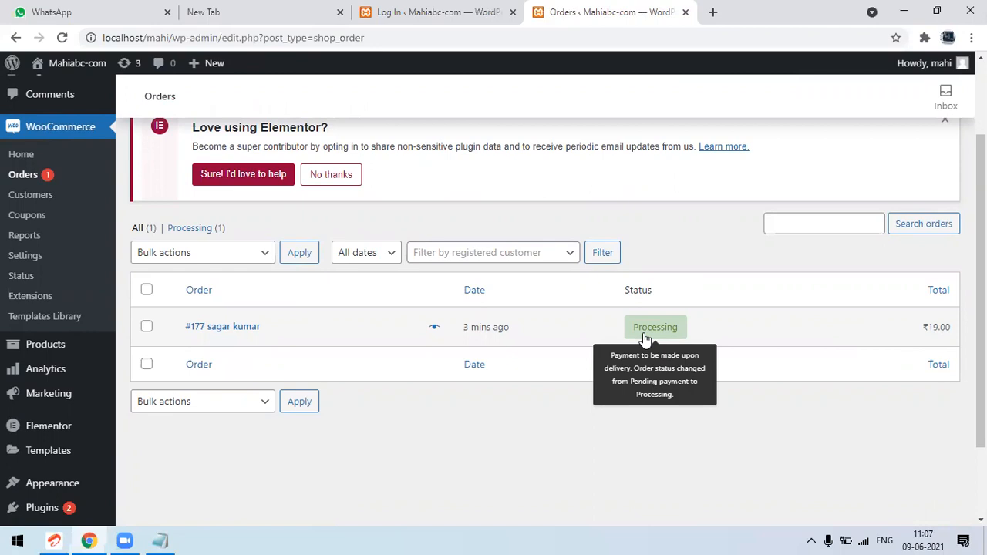
Open the customer's order for editing and examine its order number and billing details
{"action": "left_click", "coordinate": [236, 327]}
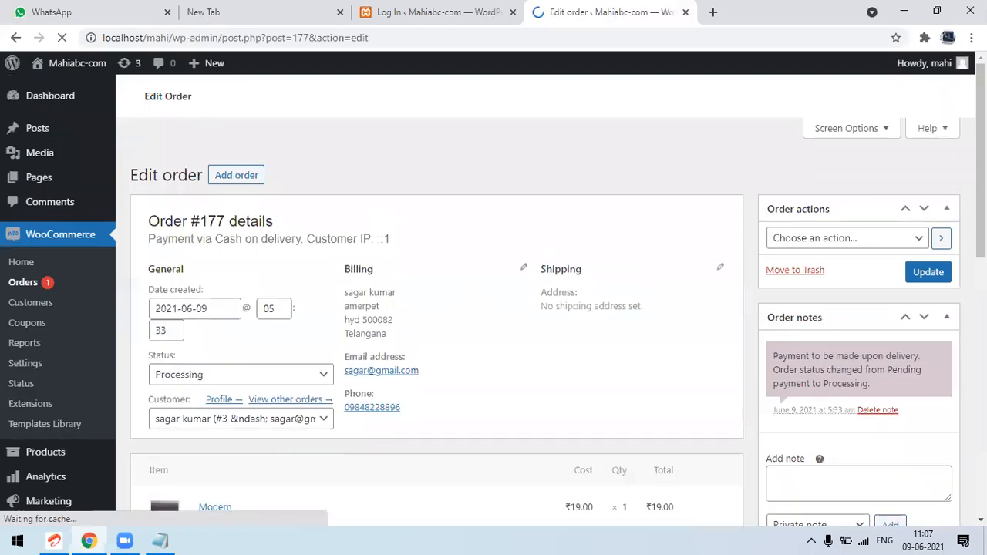
{"action": "scroll", "coordinate": [545, 309], "scroll_direction": "down", "scroll_amount": 1}
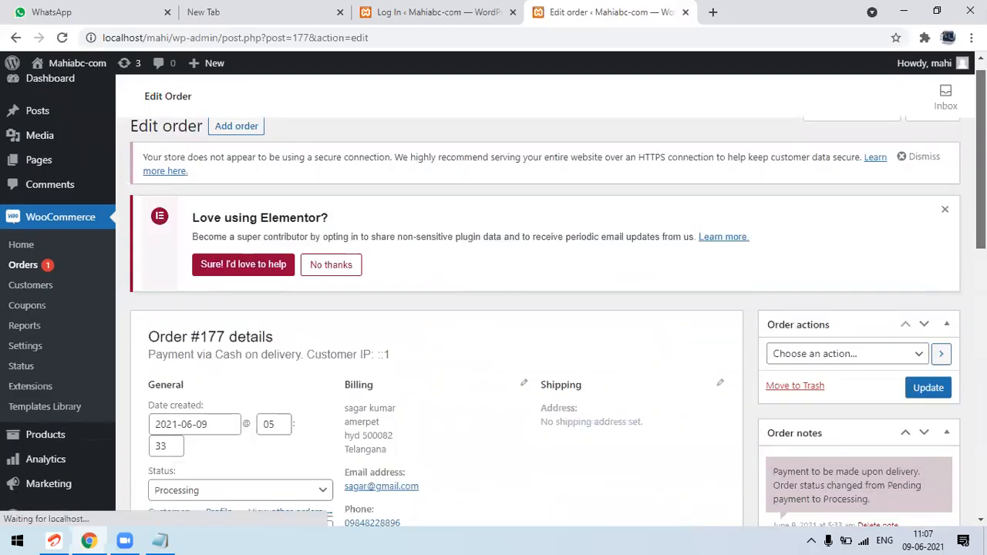
{"action": "scroll", "coordinate": [545, 308], "scroll_direction": "down", "scroll_amount": 3}
{"action": "scroll", "coordinate": [262, 188], "scroll_direction": "up", "scroll_amount": 1}
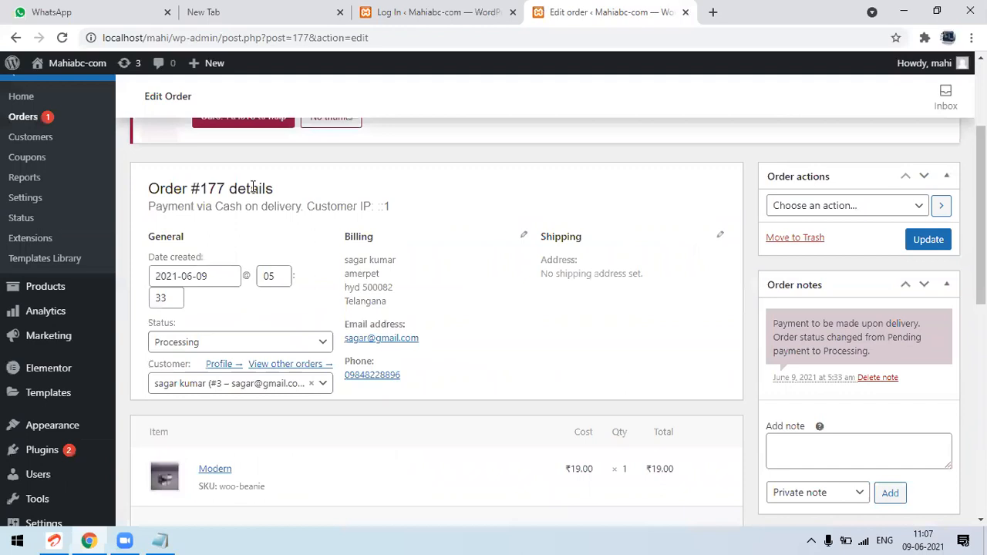
{"action": "left_click_drag", "start_coordinate": [228, 188], "coordinate": [212, 188]}
{"action": "double_click", "coordinate": [212, 188]}
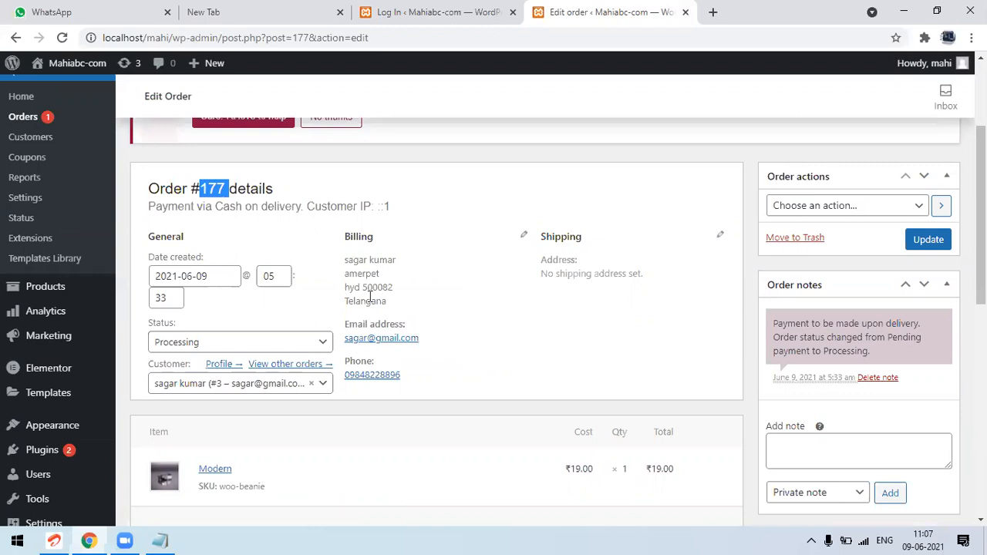
{"action": "left_click_drag", "start_coordinate": [353, 260], "coordinate": [371, 299]}
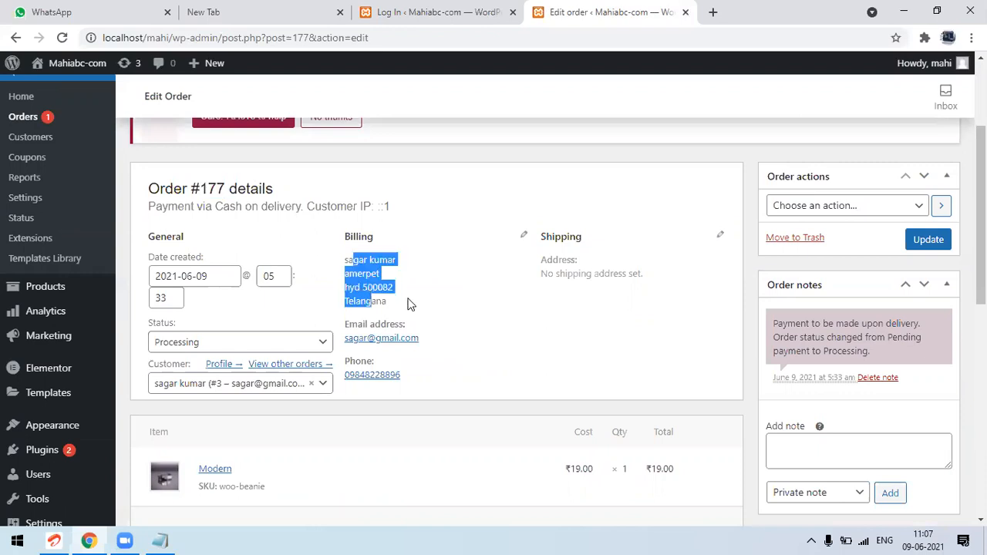
{"action": "left_click", "coordinate": [408, 303]}
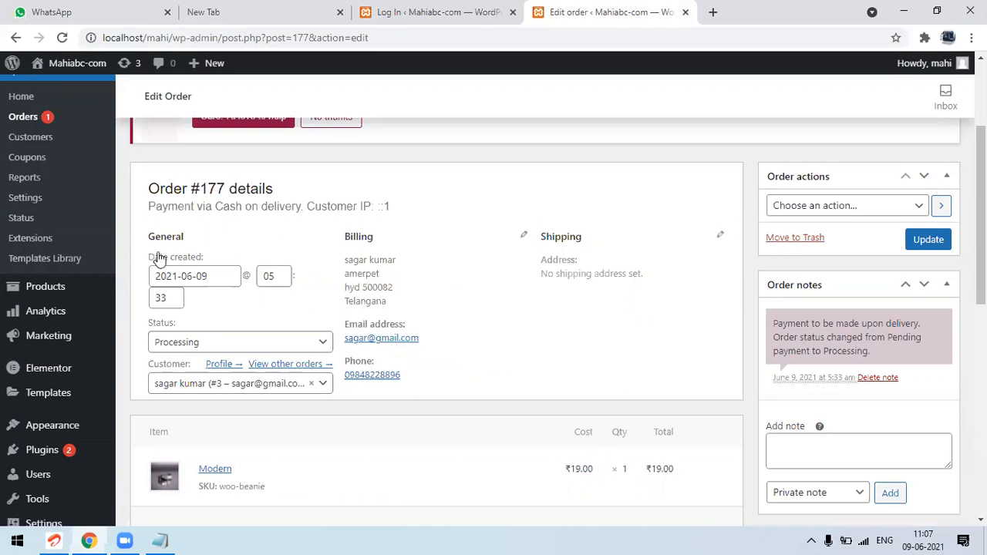
Set the order's status to Completed, review its item and totals, and update the order
{"action": "left_click", "coordinate": [230, 348]}
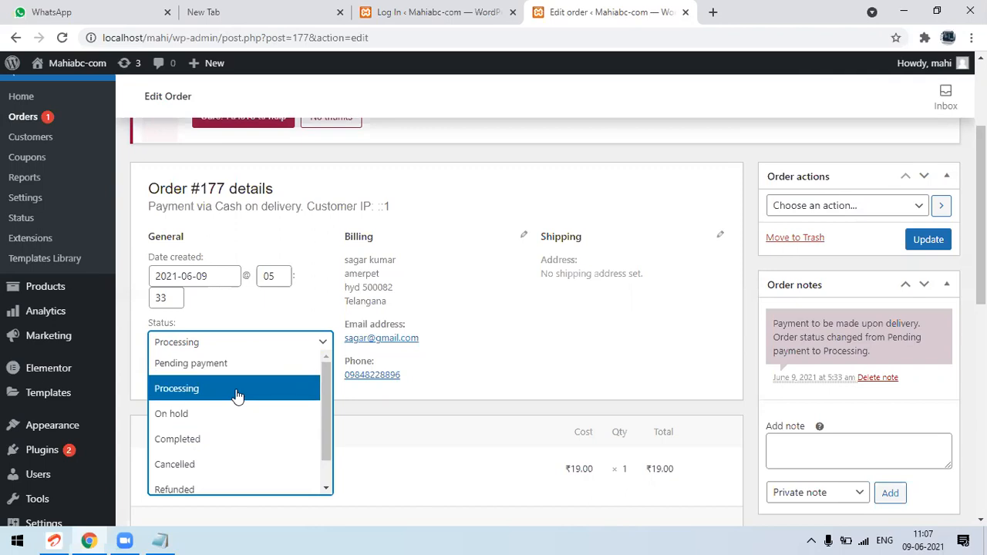
{"action": "left_click", "coordinate": [219, 445]}
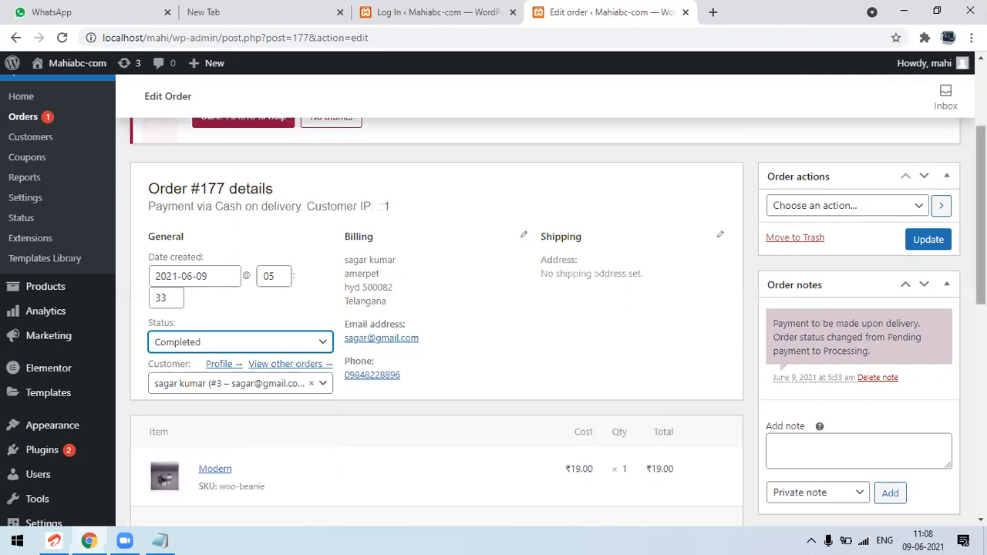
{"action": "scroll", "coordinate": [981, 216], "scroll_direction": "down", "scroll_amount": 2}
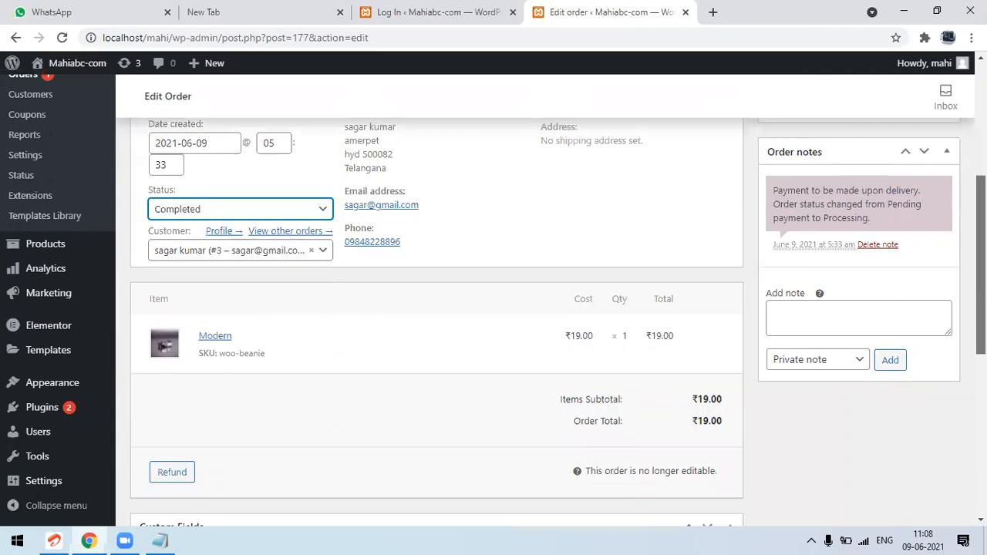
{"action": "left_click_drag", "start_coordinate": [981, 264], "coordinate": [981, 286]}
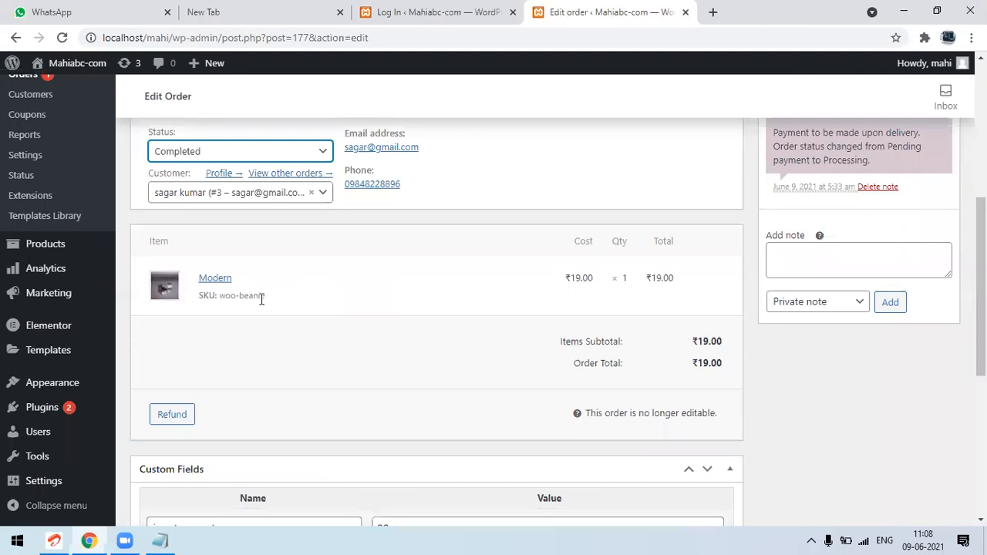
{"action": "left_click_drag", "start_coordinate": [980, 287], "coordinate": [981, 203]}
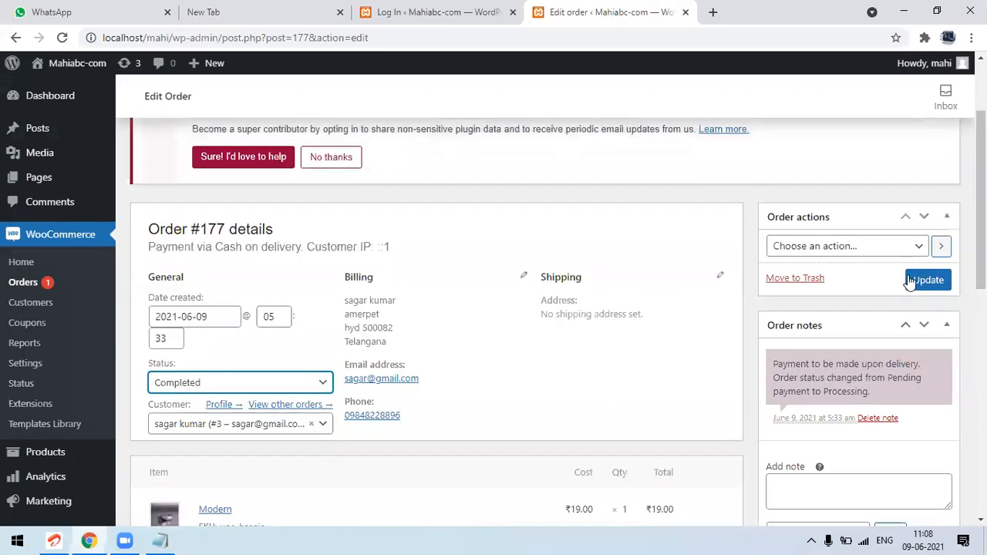
{"action": "left_click", "coordinate": [914, 281]}
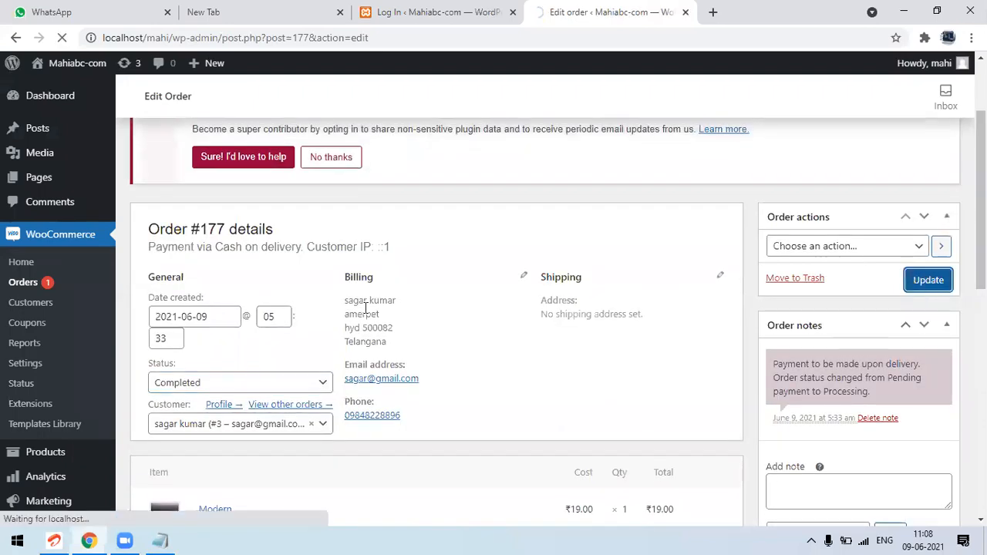
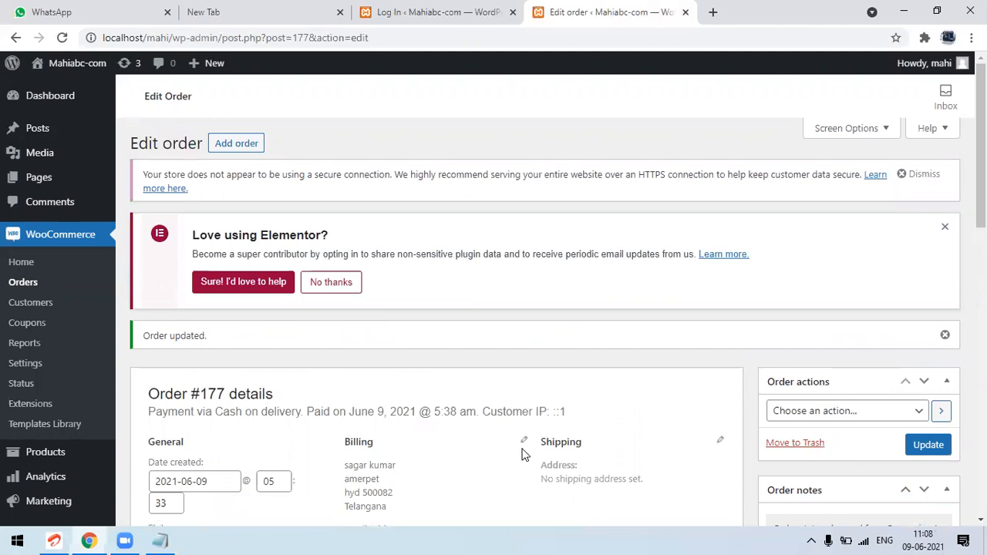
Switch to the blank Notepad note and enter the purchasing customer's first name with "product cost" on the line beneath it
{"action": "left_click", "coordinate": [162, 540]}
{"action": "key", "text": "Return"}
{"action": "key", "text": "Return"}
{"action": "key", "text": "Tab"}
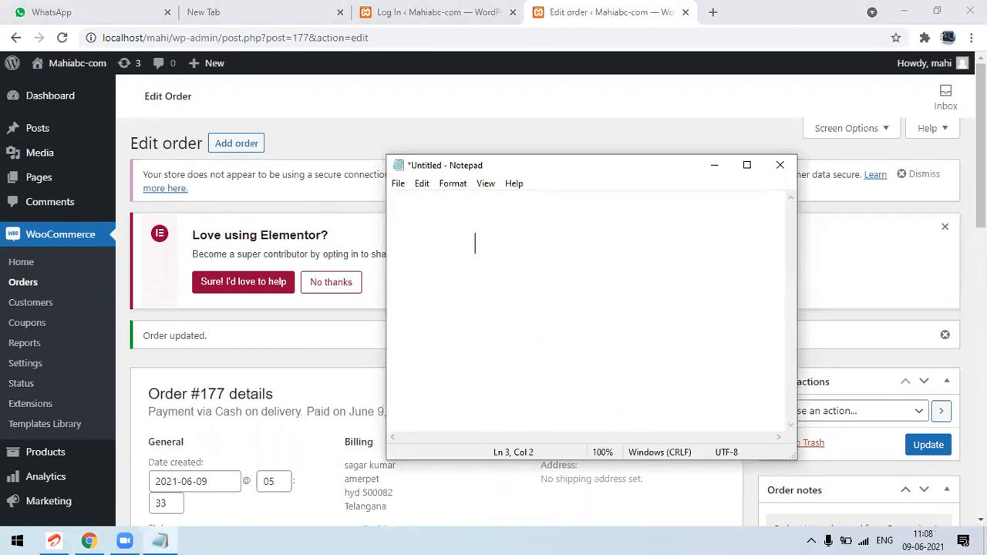
{"action": "type", "text": "sagar"}
{"action": "key", "text": "Return"}
{"action": "type", "text": "product "}
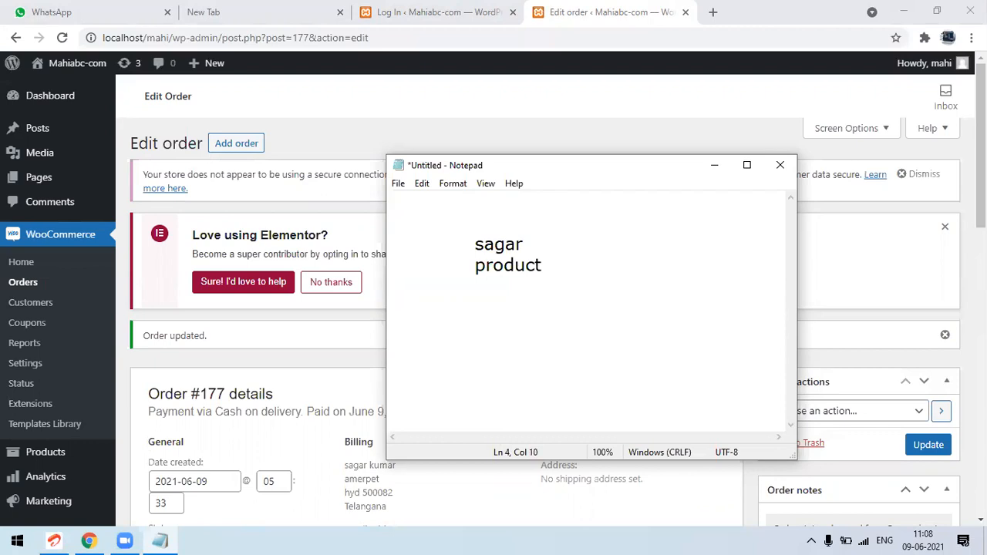
{"action": "type", "text": "cost -"}
Add "- payment" beside "product cost" and "- registration" aligned on the line below it
{"action": "key", "text": "Return"}
{"action": "key", "text": "Tab"}
{"action": "key", "text": "Tab"}
{"action": "key", "text": "Tab"}
{"action": "key", "text": "Up"}
{"action": "key", "text": "Left"}
{"action": "key", "text": "Tab"}
{"action": "key", "text": "Right"}
{"action": "key", "text": "Down"}
{"action": "key", "text": "Tab"}
{"action": "key", "text": "BackSpace"}
{"action": "type", "text": "- reg"}
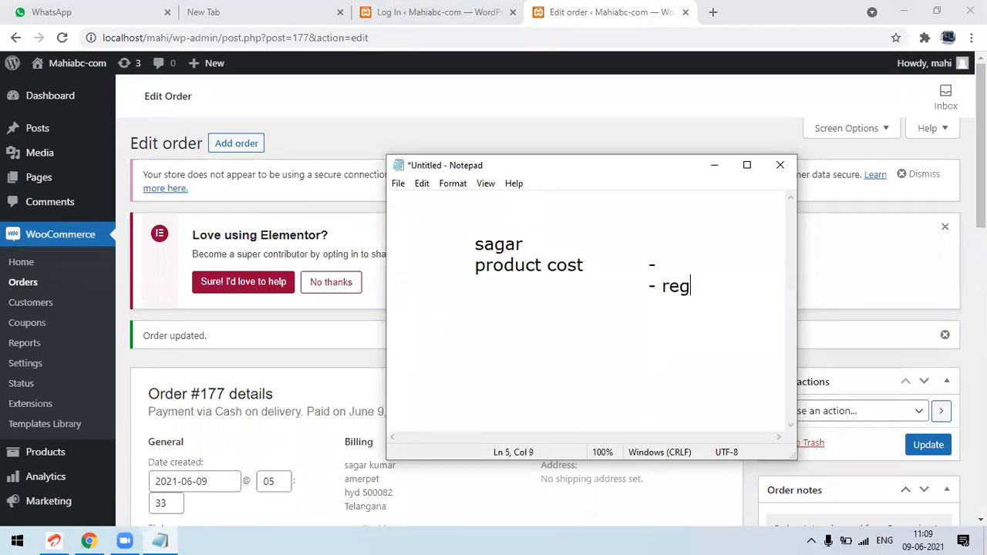
{"action": "type", "text": "istration"}
{"action": "key", "text": "Up"}
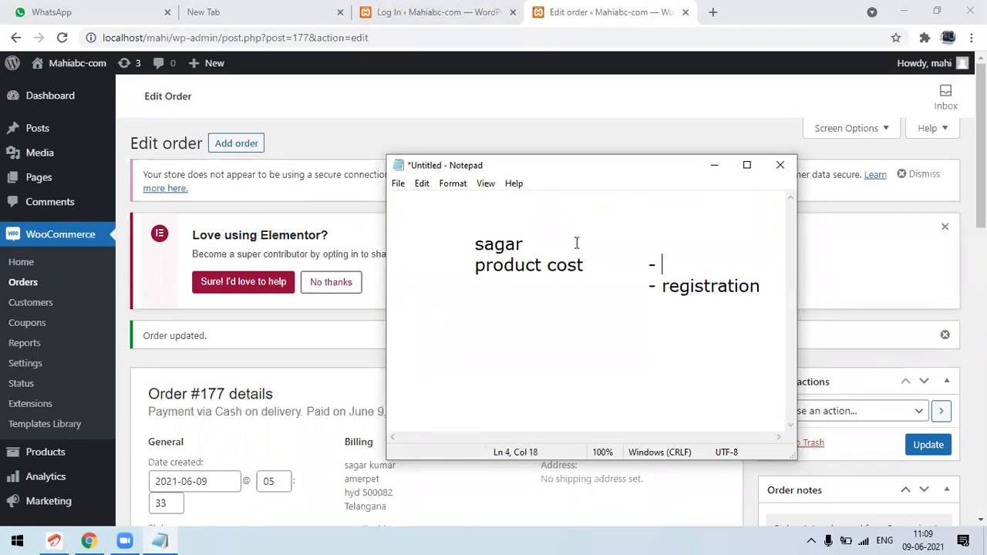
{"action": "type", "text": "payment"}
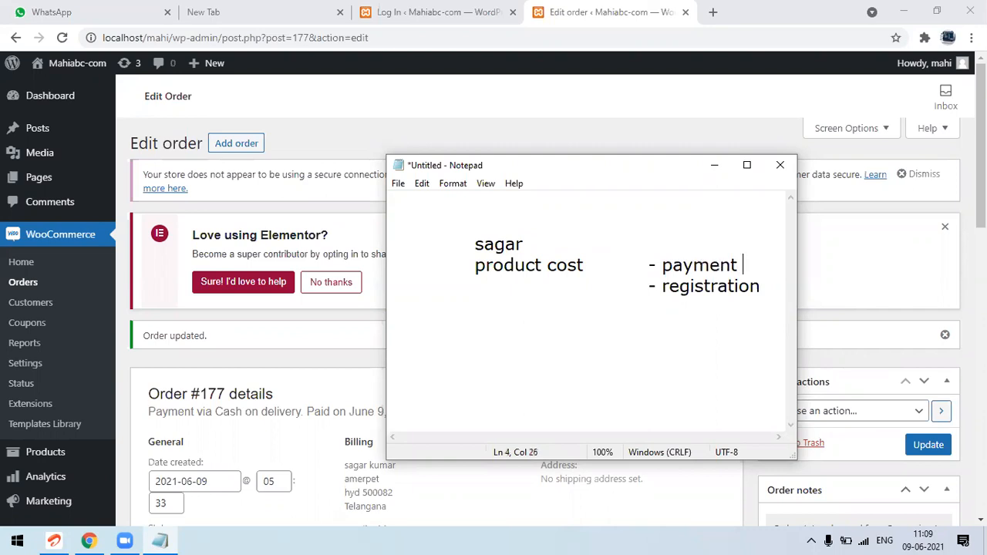
Start a second entry below a blank line reading "no purchase" with "- no payment" beside it
{"action": "key", "text": "Down"}
{"action": "key", "text": "Return"}
{"action": "key", "text": "Return"}
{"action": "key", "text": "Tab"}
{"action": "type", "text": "no purchase"}
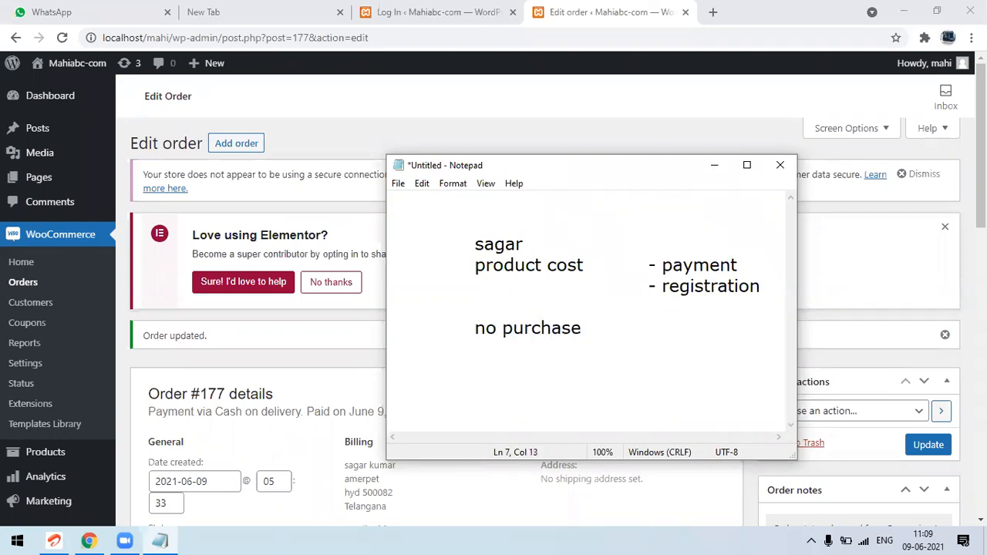
{"action": "key", "text": "Tab"}
{"action": "type", "text": "- no payment"}
Add "- registration" aligned under "- no payment" in the second entry
{"action": "key", "text": "Return"}
{"action": "key", "text": "Tab"}
{"action": "key", "text": "Tab"}
{"action": "key", "text": "Tab"}
{"action": "type", "text": "- r"}
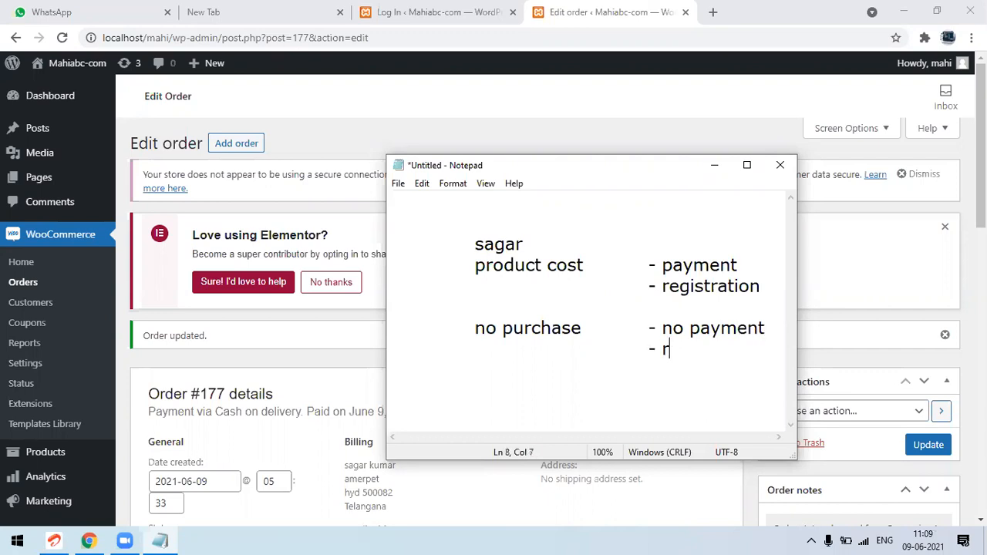
{"action": "type", "text": "egistration"}
{"action": "key", "text": "Return"}
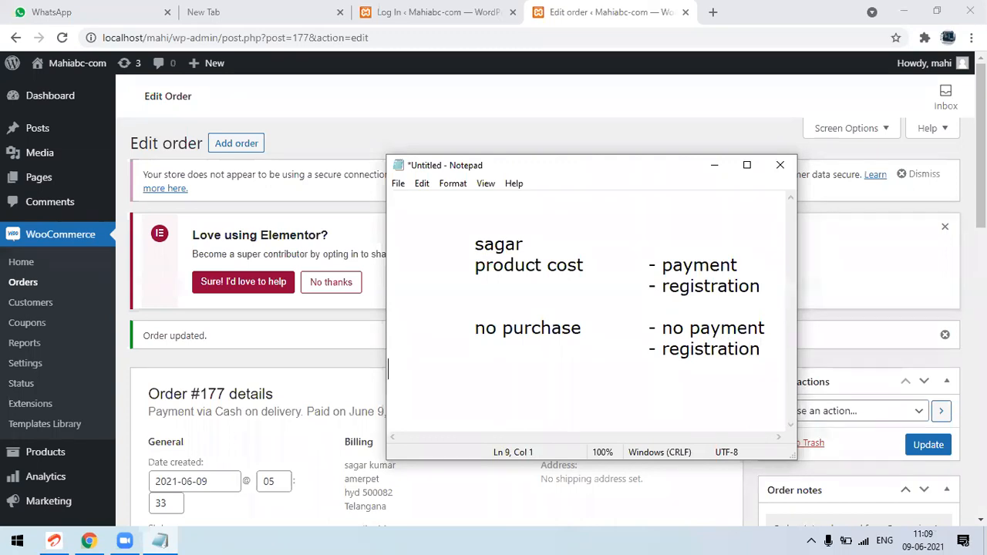
Enter the second customer's first name above "no purchase" and highlight the word "no" in "no payment"
{"action": "key", "text": "Return"}
{"action": "key", "text": "Tab"}
{"action": "left_click", "coordinate": [485, 316]}
{"action": "key", "text": "Up"}
{"action": "type", "text": "suresh"}
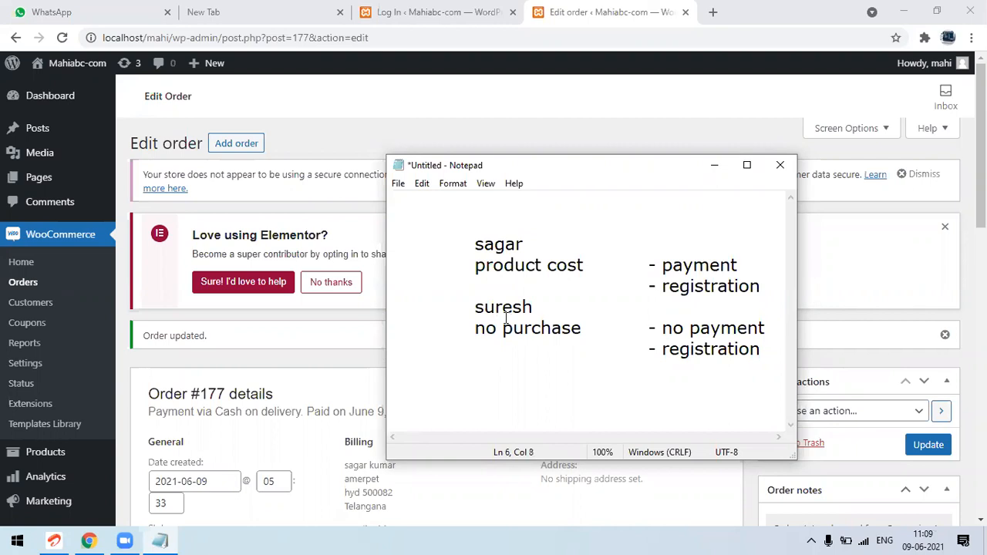
{"action": "double_click", "coordinate": [675, 330]}
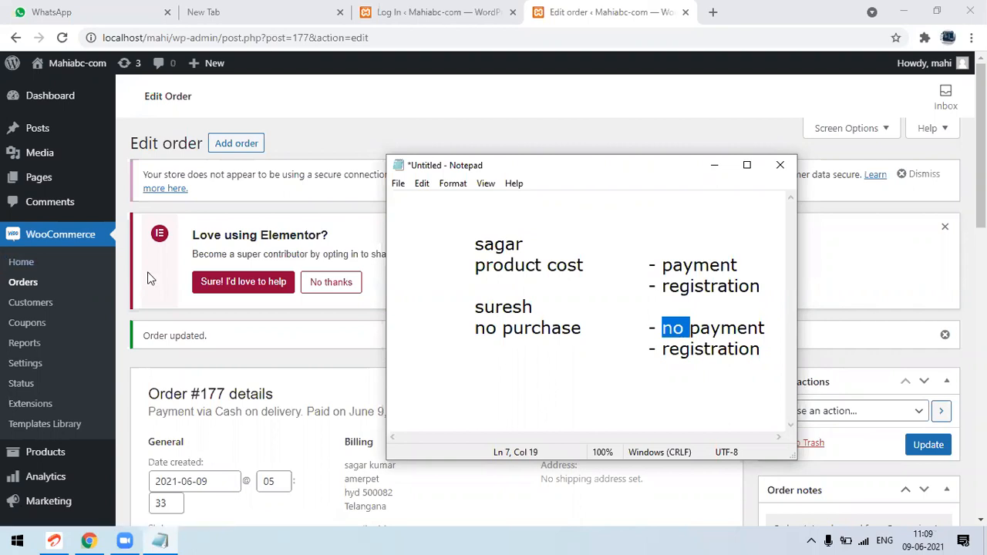
Return to the WordPress admin in Chrome, open the Users list and examine the registered accounts and their roles
{"action": "left_click", "coordinate": [400, 140]}
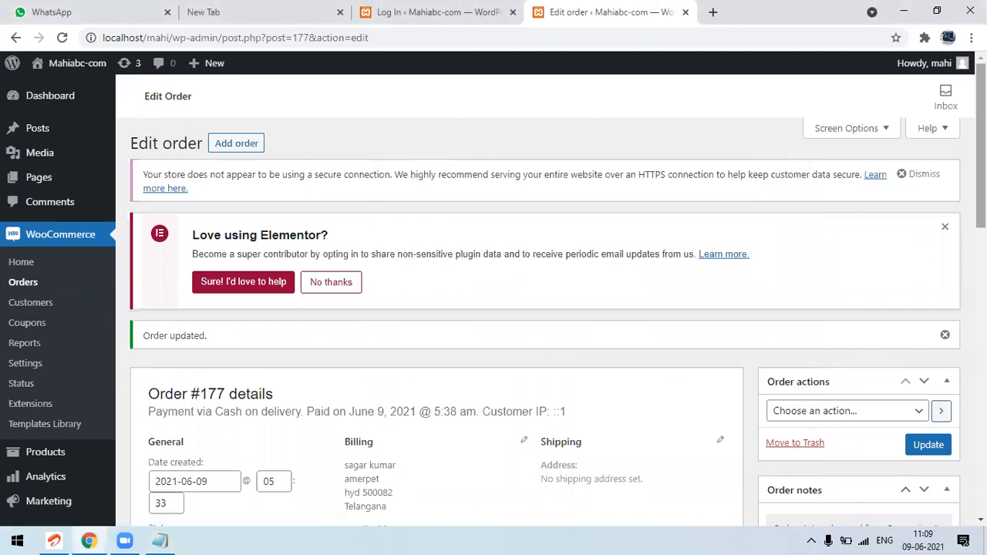
{"action": "scroll", "coordinate": [540, 308], "scroll_direction": "down", "scroll_amount": 1}
{"action": "scroll", "coordinate": [182, 392], "scroll_direction": "down", "scroll_amount": 3}
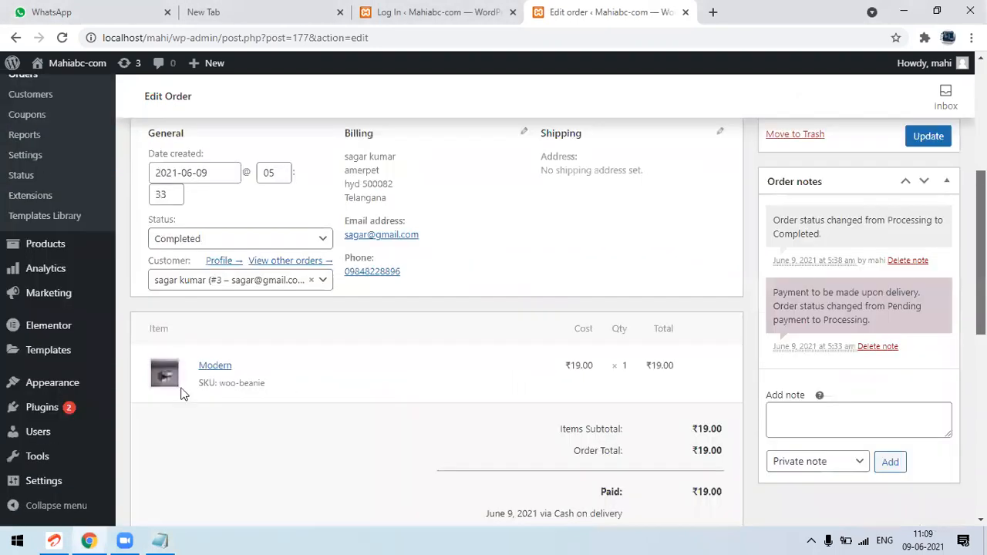
{"action": "left_click", "coordinate": [36, 434]}
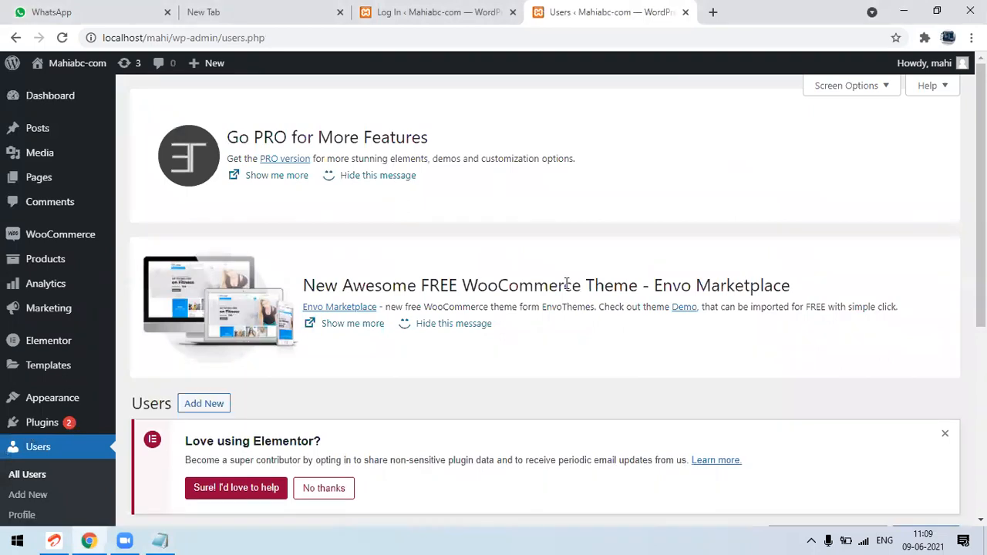
{"action": "mouse_move", "coordinate": [77, 243]}
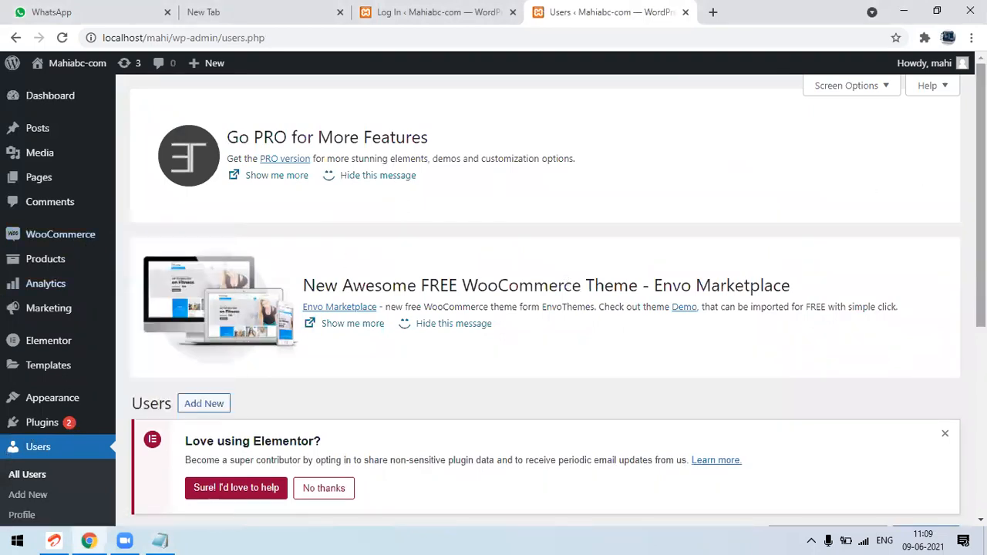
{"action": "scroll", "coordinate": [358, 416], "scroll_direction": "down", "scroll_amount": 3}
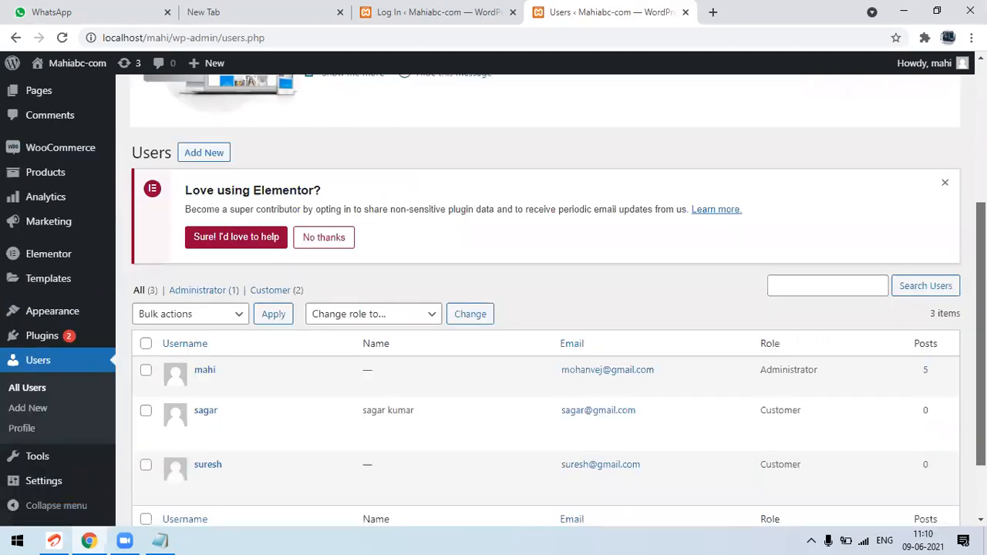
{"action": "scroll", "coordinate": [316, 413], "scroll_direction": "down", "scroll_amount": 1}
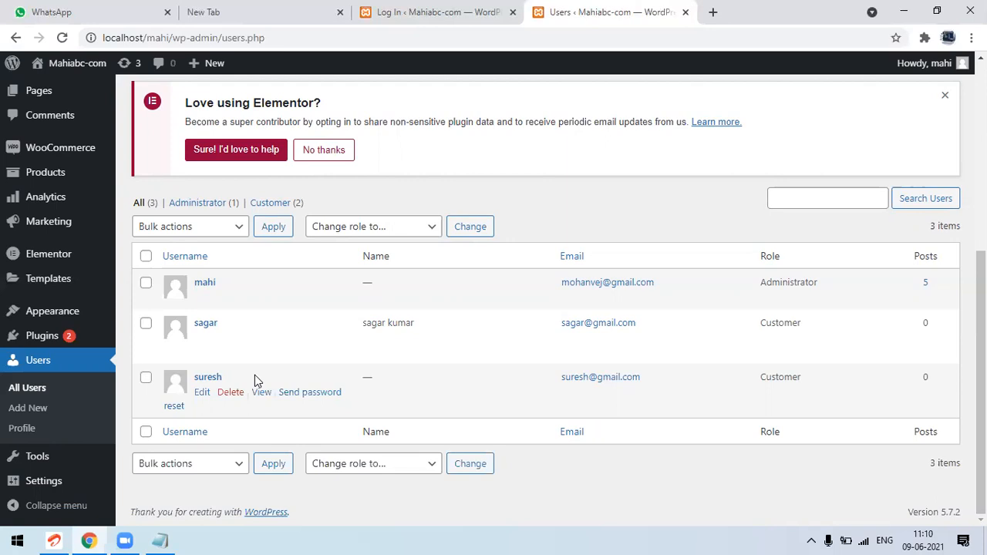
Review the Notepad note, highlighting "registration" in the first customer's entry, and return to the Users page in Chrome
{"action": "left_click", "coordinate": [160, 540]}
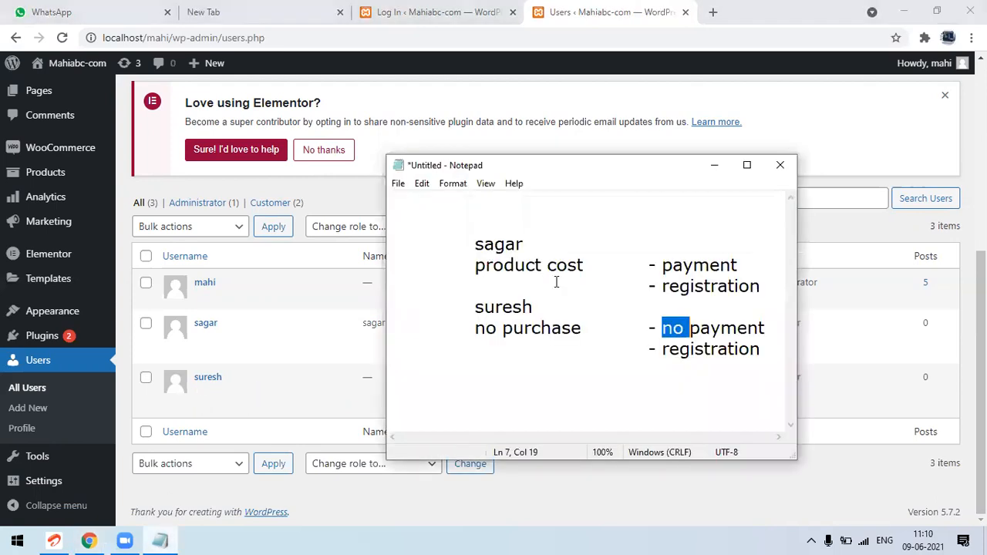
{"action": "double_click", "coordinate": [672, 278]}
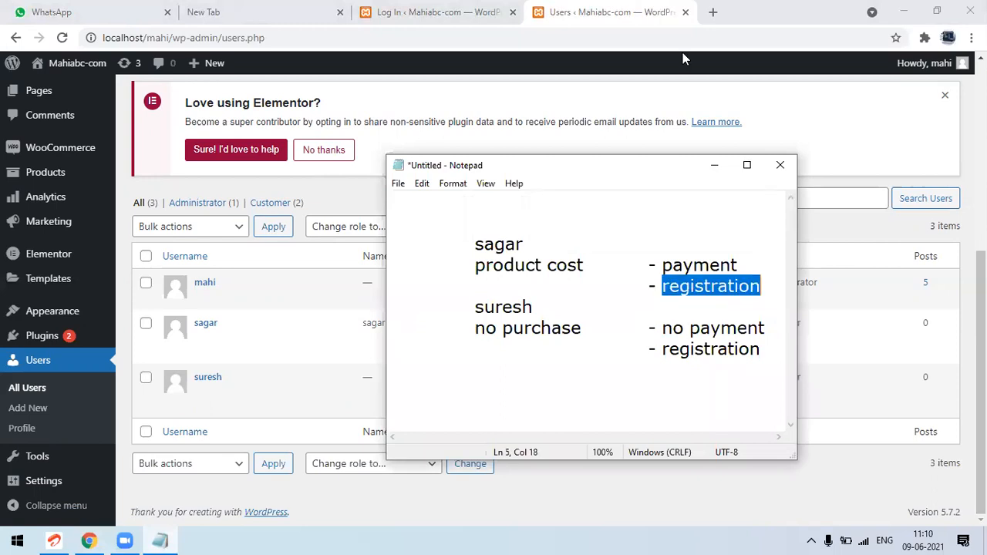
{"action": "left_click", "coordinate": [609, 6]}
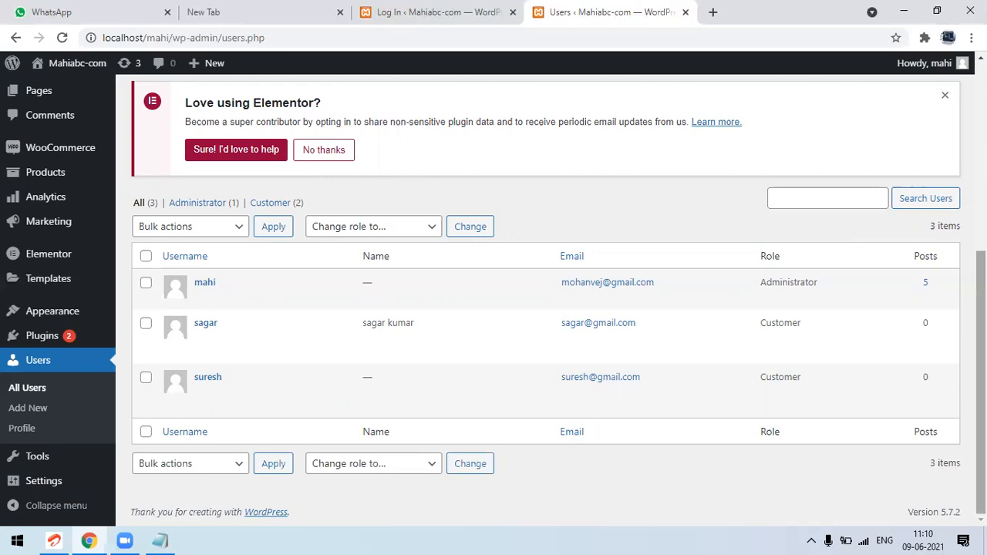
{"action": "scroll", "coordinate": [494, 301], "scroll_direction": "up", "scroll_amount": 1}
{"action": "scroll", "coordinate": [494, 301], "scroll_direction": "up", "scroll_amount": 5}
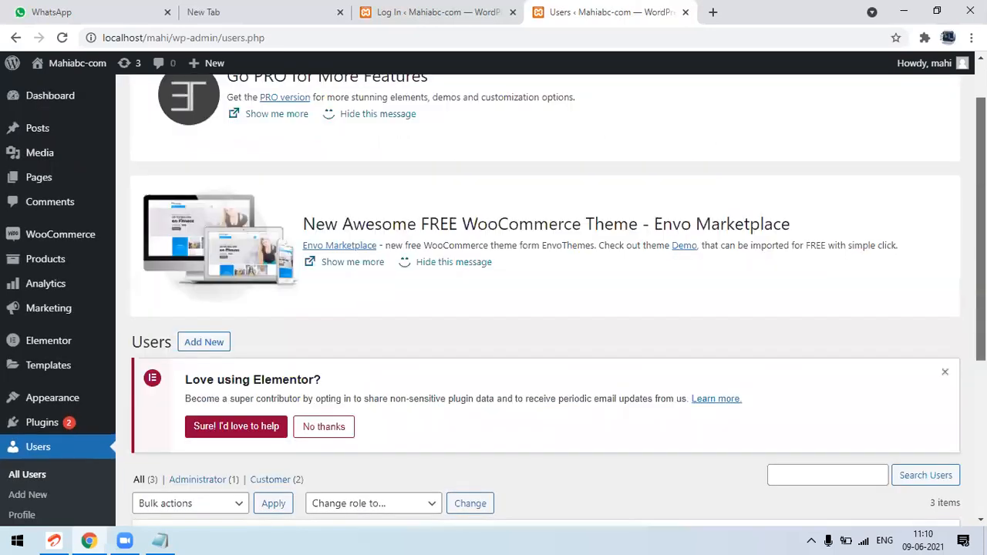
{"action": "scroll", "coordinate": [493, 300], "scroll_direction": "up", "scroll_amount": 1}
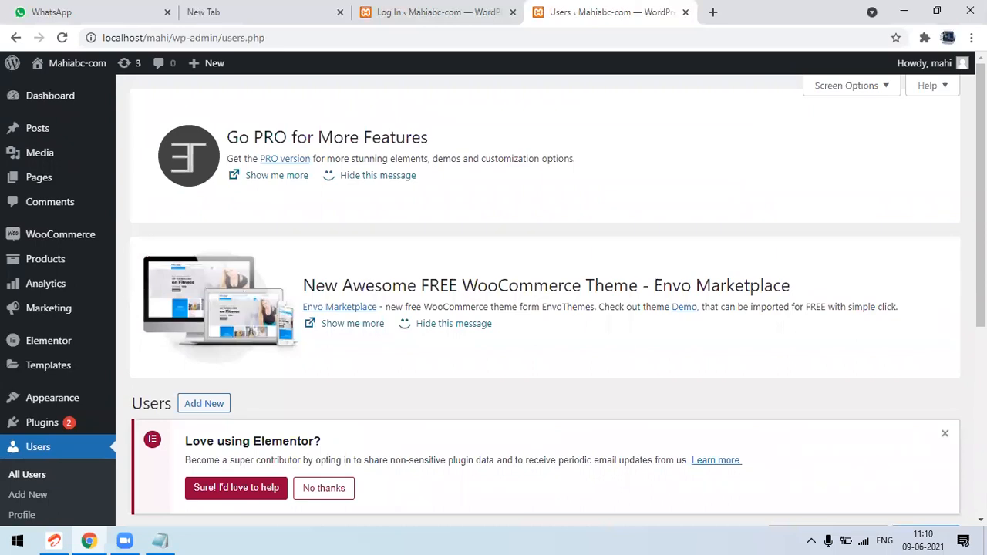